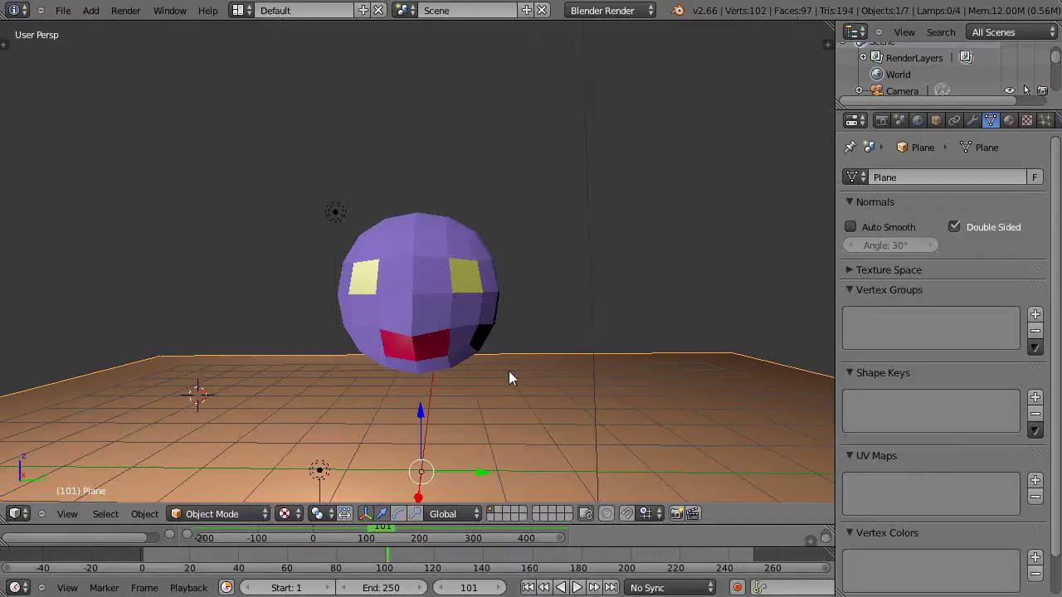
- Select the purple head, add shape keys Basis, Key 1, Key 2 and Key 3, and make Key 1 active
{"action": "scroll", "coordinate": [520, 399], "scroll_direction": "down", "scroll_amount": 1}
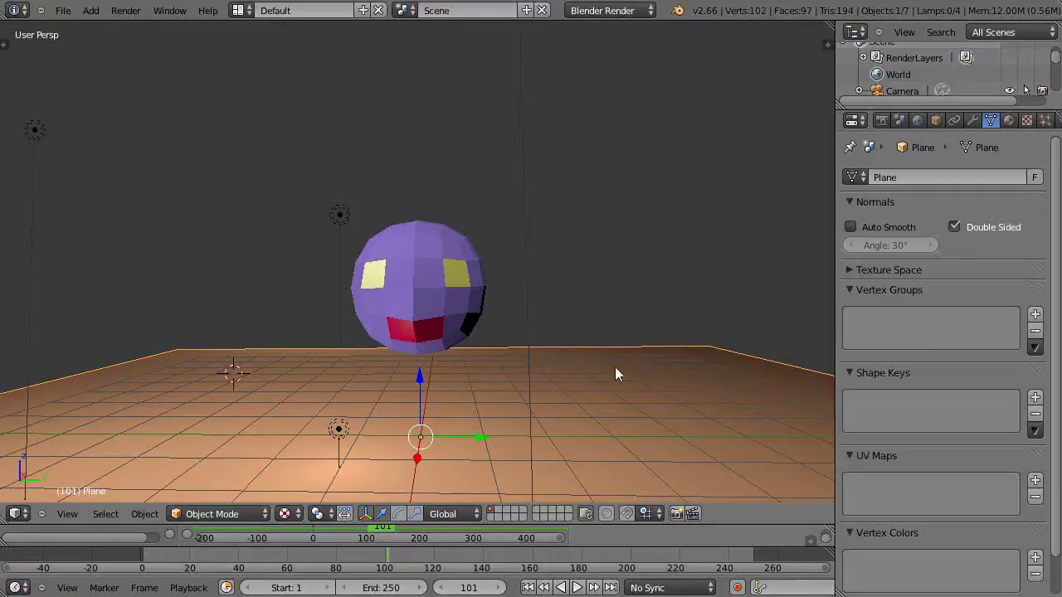
{"action": "scroll", "coordinate": [604, 373], "scroll_direction": "up", "scroll_amount": 2}
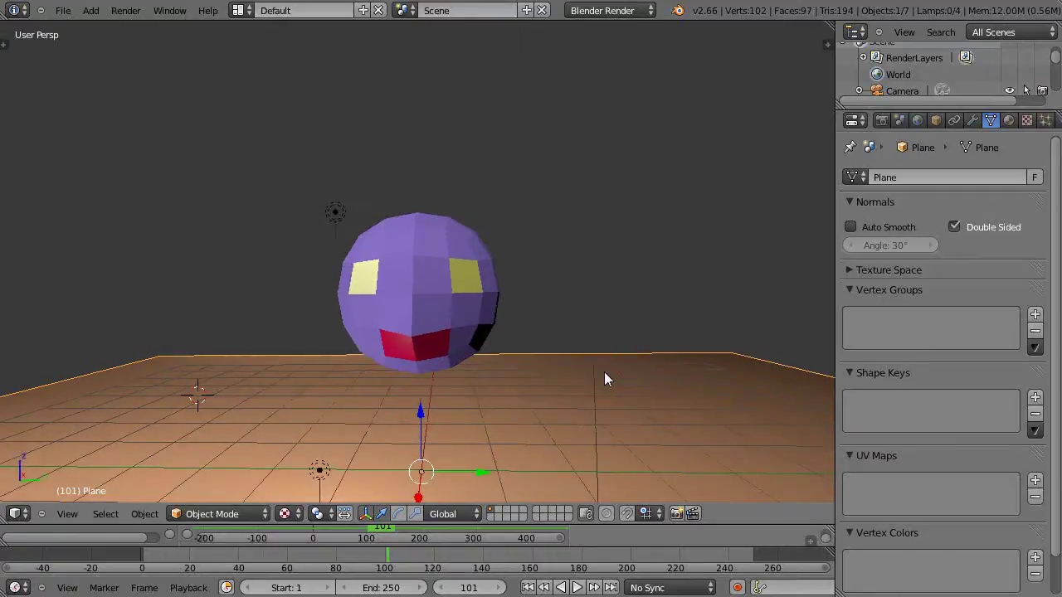
{"action": "right_click", "coordinate": [412, 297]}
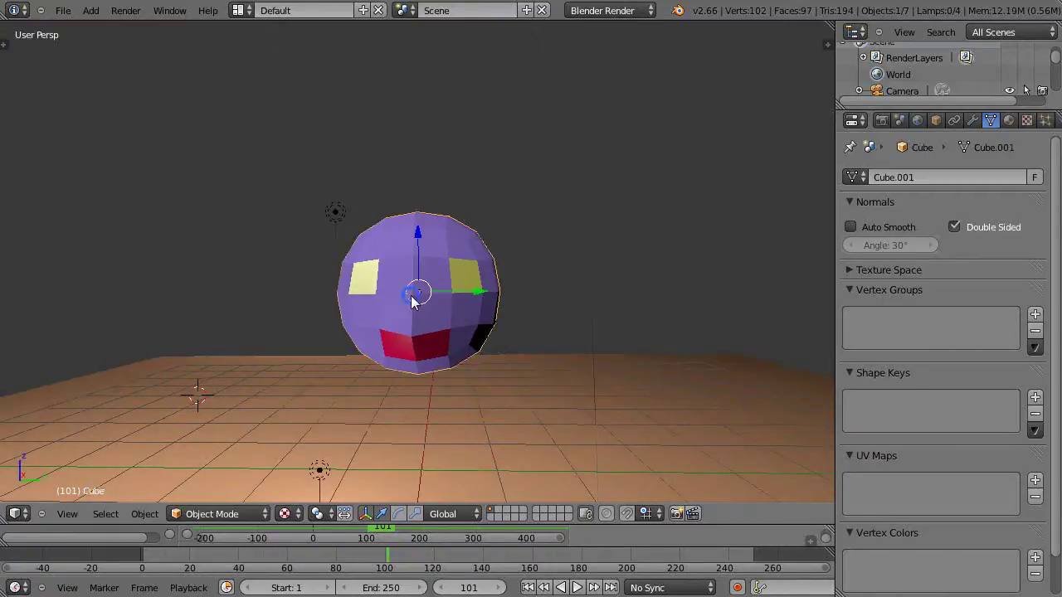
{"action": "mouse_move", "coordinate": [548, 409]}
{"action": "middle_mouse_down"}
{"action": "mouse_move", "coordinate": [395, 409]}
{"action": "mouse_move", "coordinate": [541, 409]}
{"action": "middle_mouse_up"}
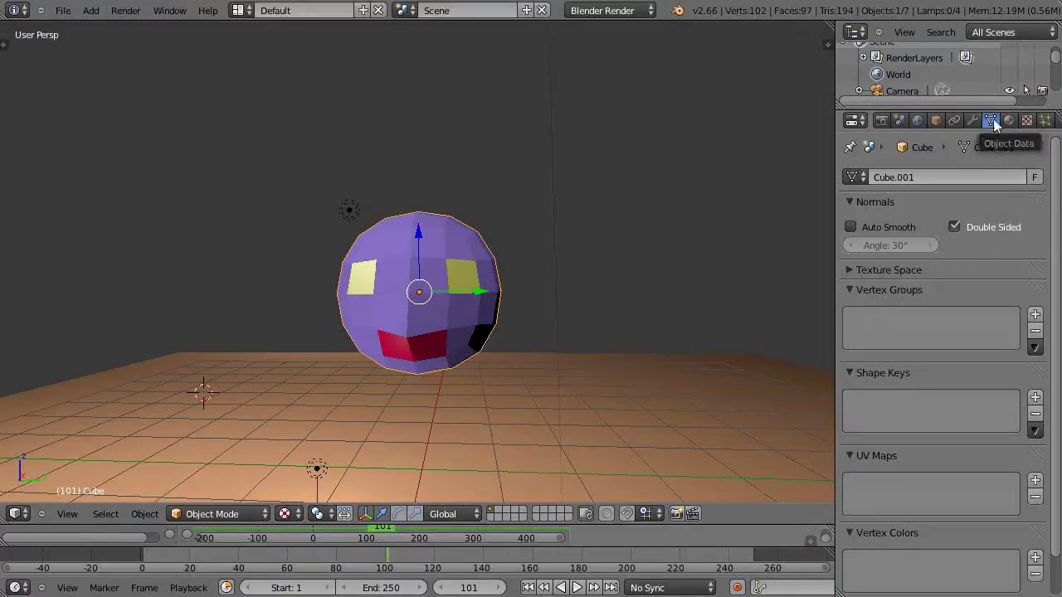
{"action": "left_click", "coordinate": [1034, 397]}
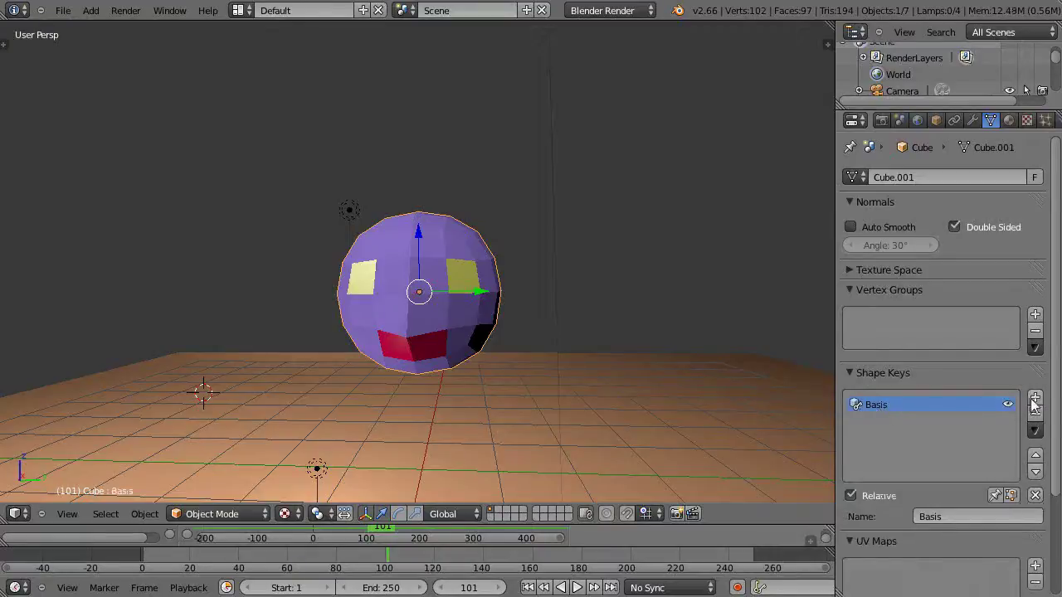
{"action": "left_click", "coordinate": [1035, 397]}
{"action": "left_click", "coordinate": [1034, 397]}
{"action": "left_click", "coordinate": [1034, 398]}
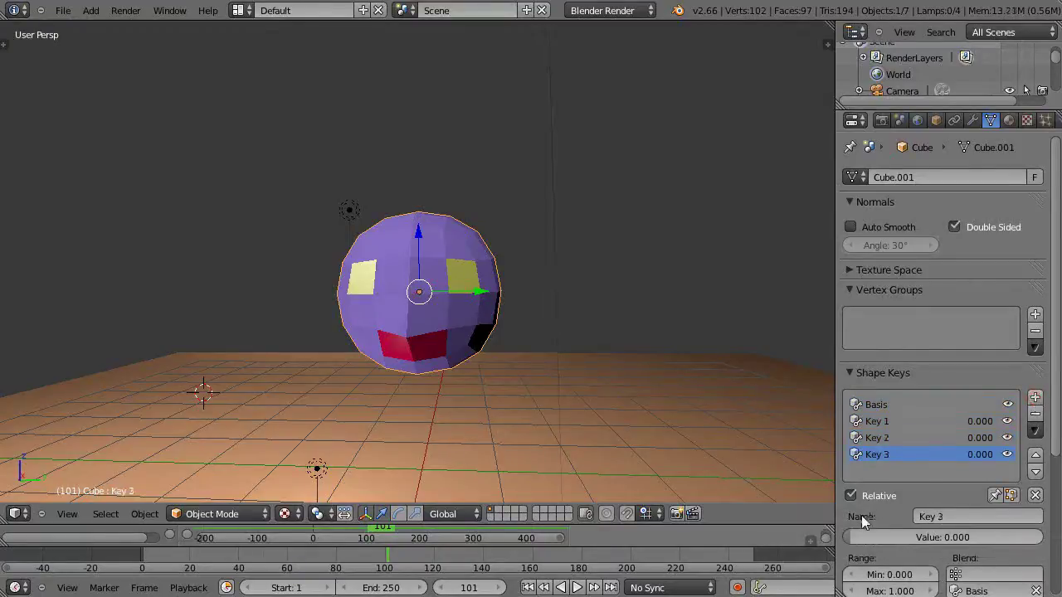
{"action": "left_click", "coordinate": [880, 421]}
- In Edit Mode, scale up both yellow eye faces using the Individual Origins pivot
{"action": "key", "text": "Tab"}
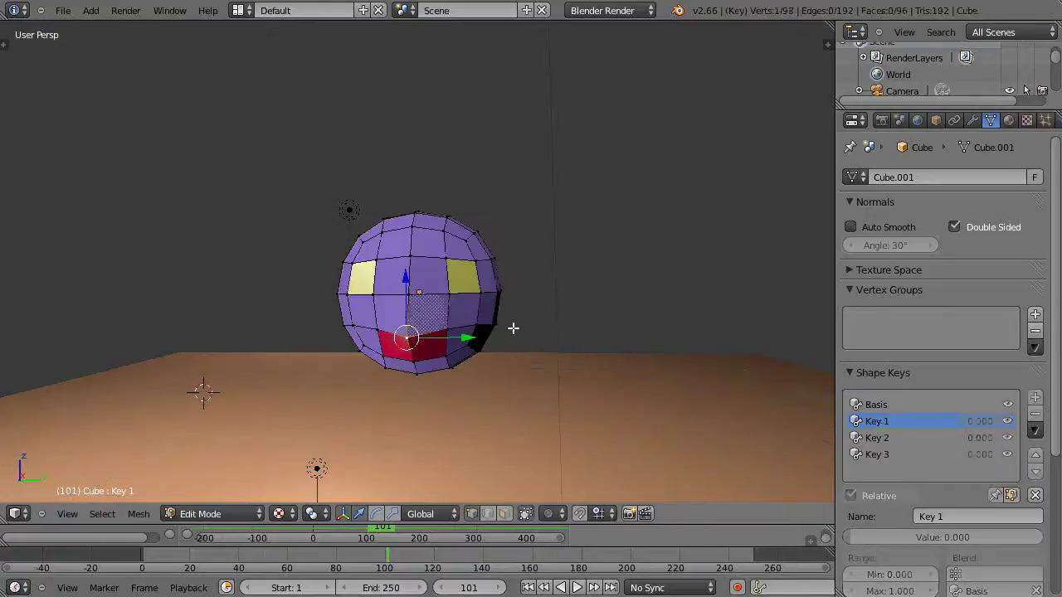
{"action": "key", "text": "a"}
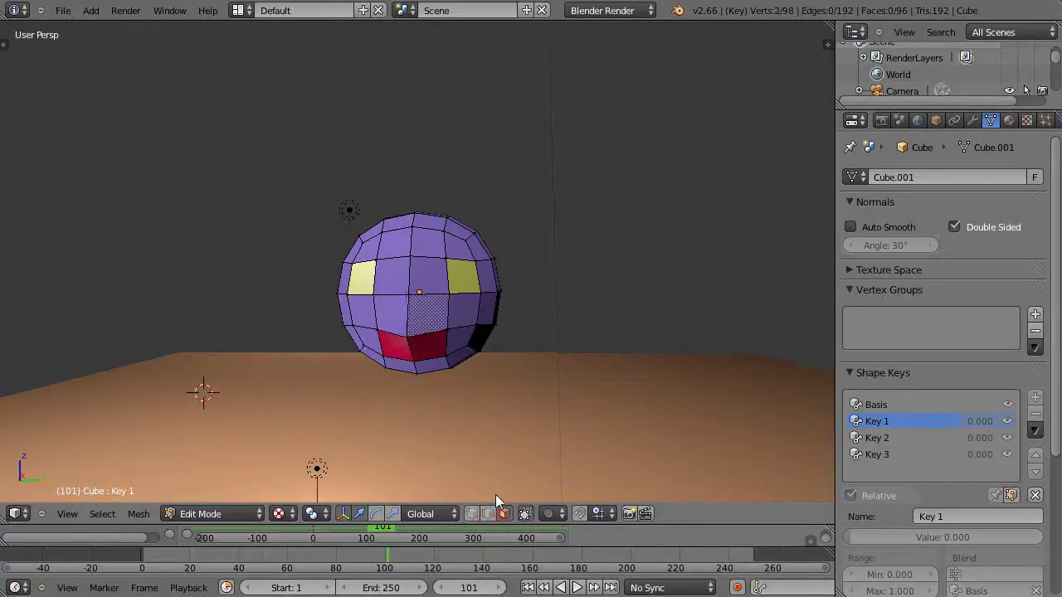
{"action": "right_click", "coordinate": [381, 282]}
{"action": "right_click", "coordinate": [461, 278], "text": "shift"}
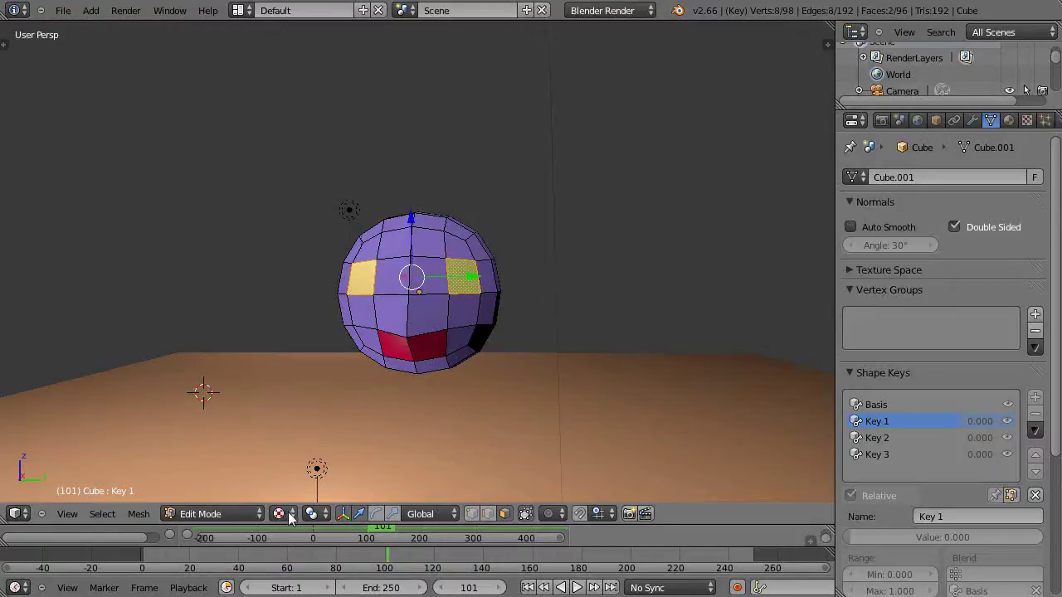
{"action": "left_click", "coordinate": [314, 513]}
{"action": "left_click", "coordinate": [336, 464]}
{"action": "key", "text": "s"}
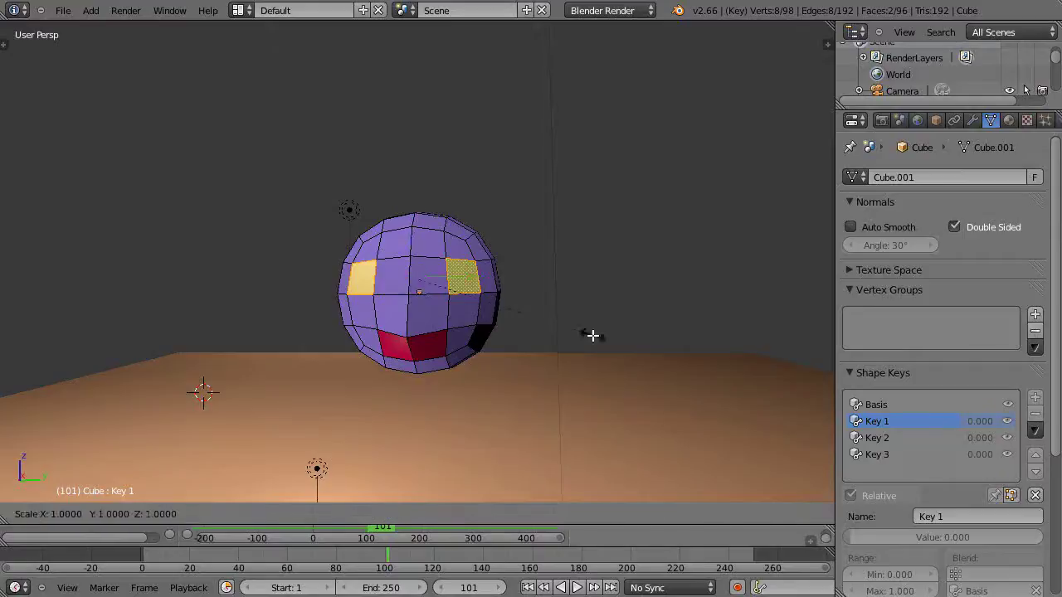
{"action": "left_click", "coordinate": [675, 363]}
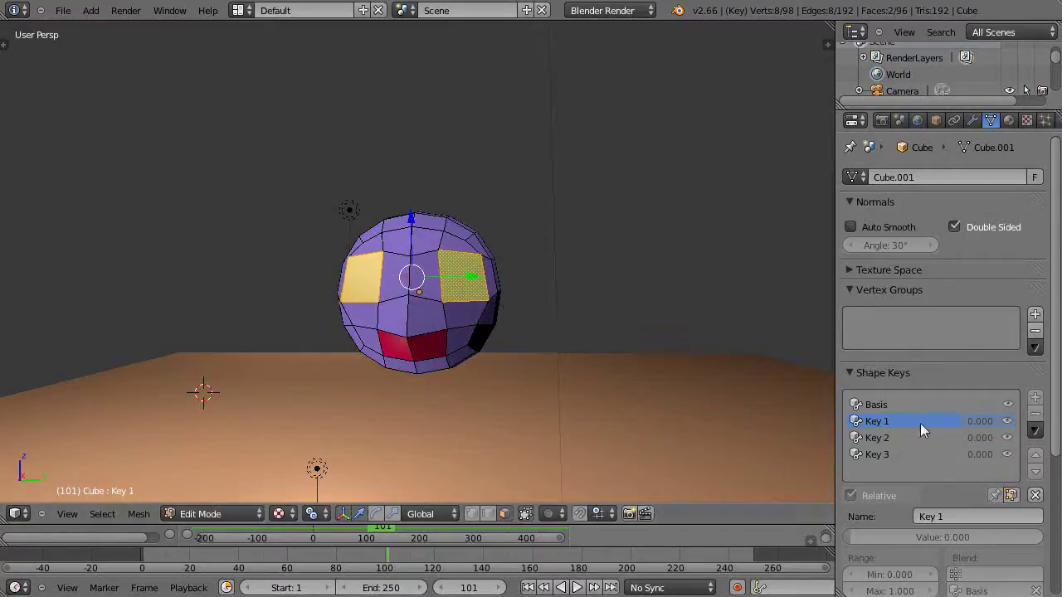
- Make Key 2 active and select the two lower red mouth faces, cancelling trial Y-axis stretches
{"action": "left_click", "coordinate": [881, 439]}
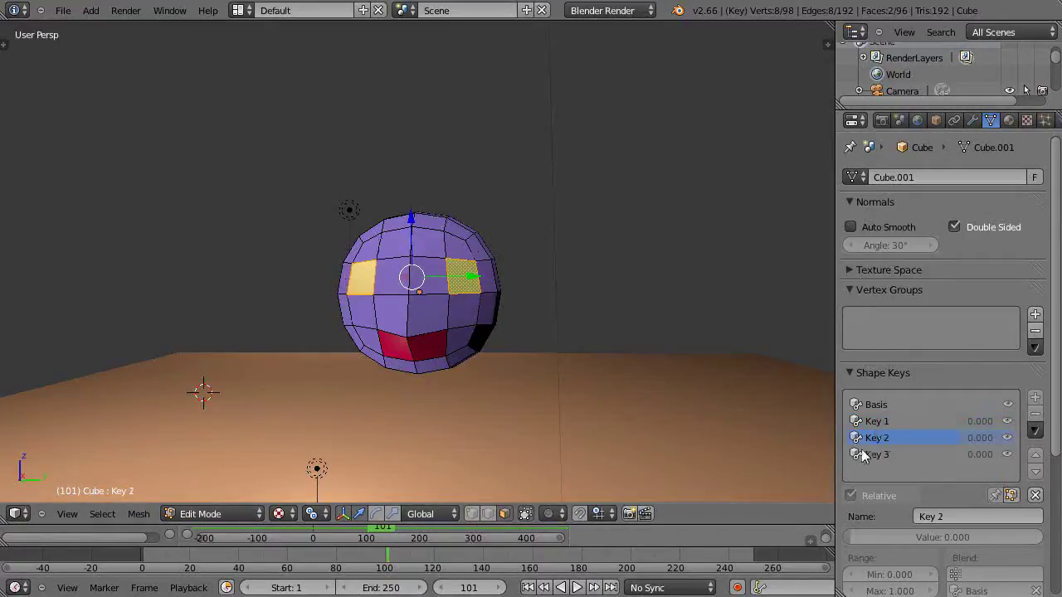
{"action": "right_click", "coordinate": [402, 348], "text": "shift"}
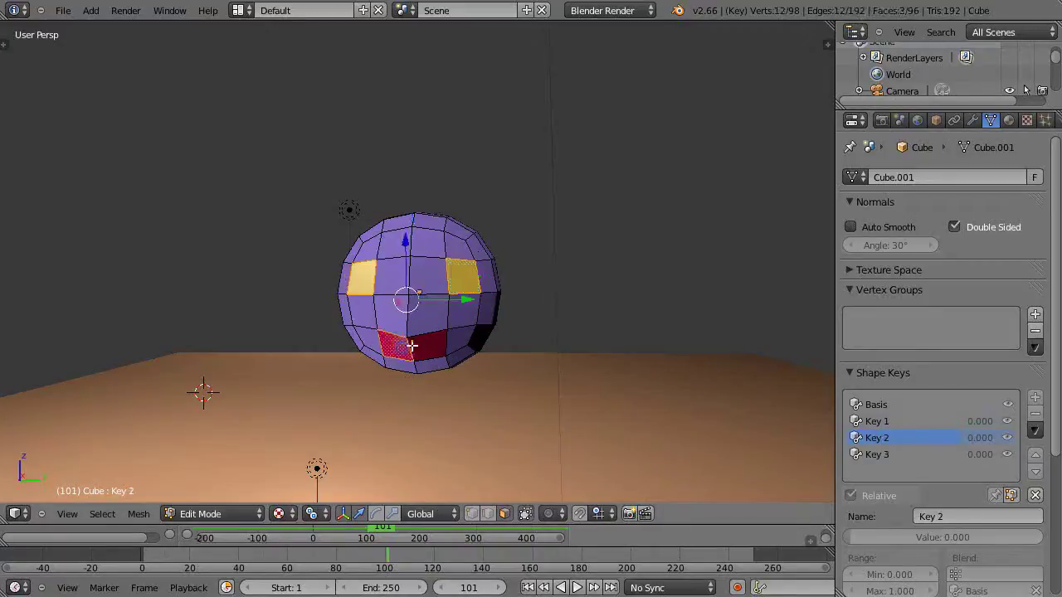
{"action": "right_click", "coordinate": [433, 344], "text": "shift"}
{"action": "key", "text": "s"}
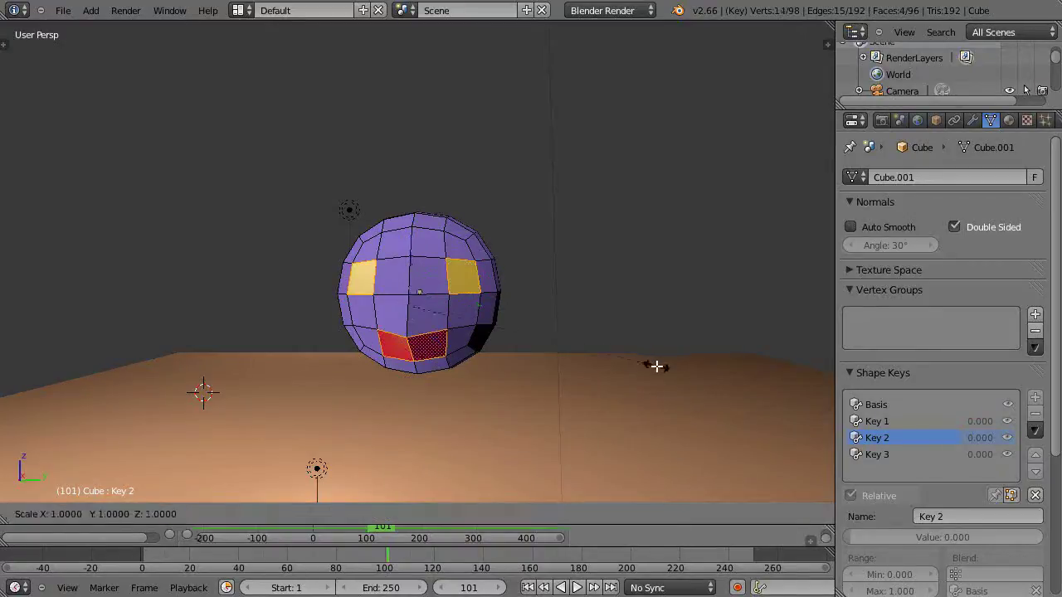
{"action": "key", "text": "y"}
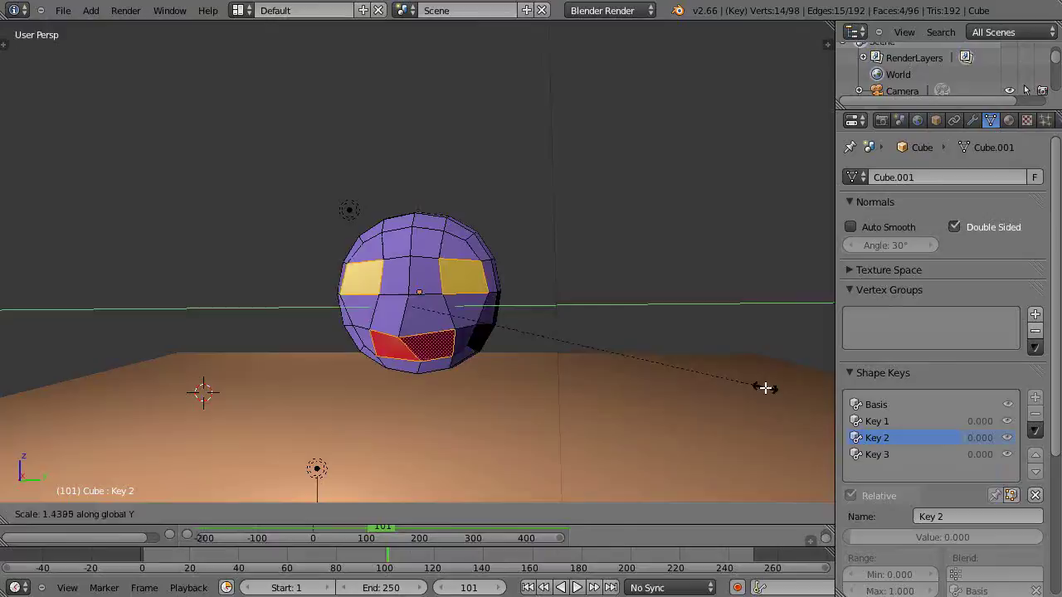
{"action": "right_click", "coordinate": [765, 387]}
{"action": "right_click", "coordinate": [393, 349]}
{"action": "right_click", "coordinate": [434, 350], "text": "shift"}
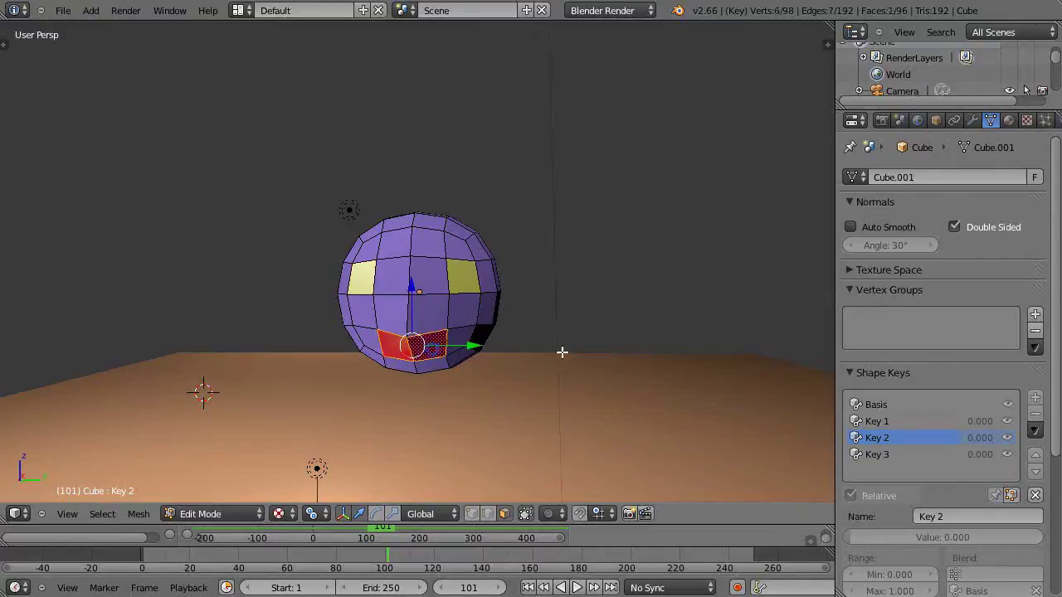
{"action": "key", "text": "s"}
{"action": "key", "text": "y"}
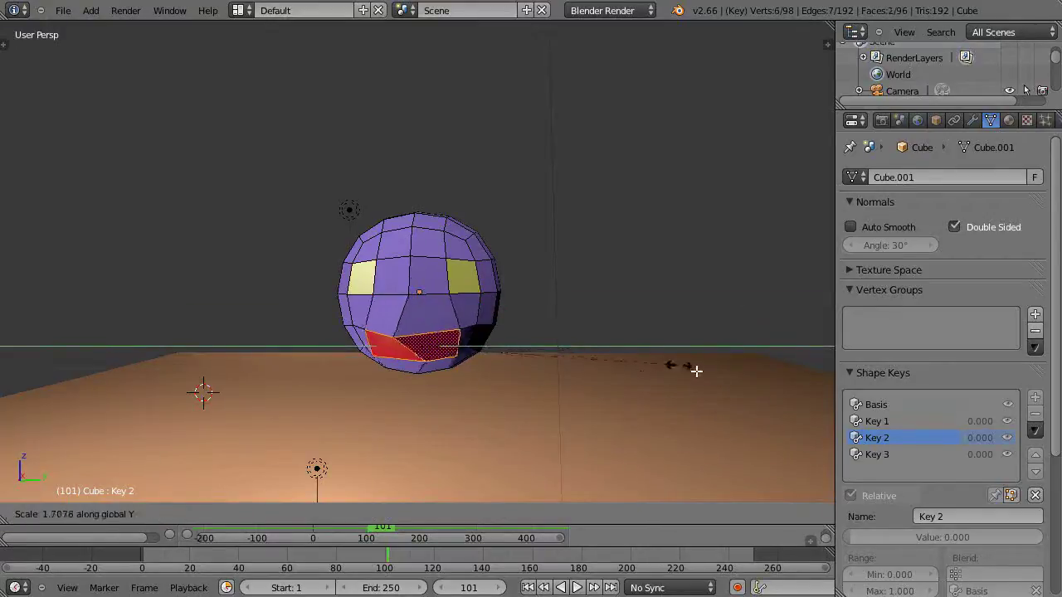
{"action": "right_click", "coordinate": [629, 375]}
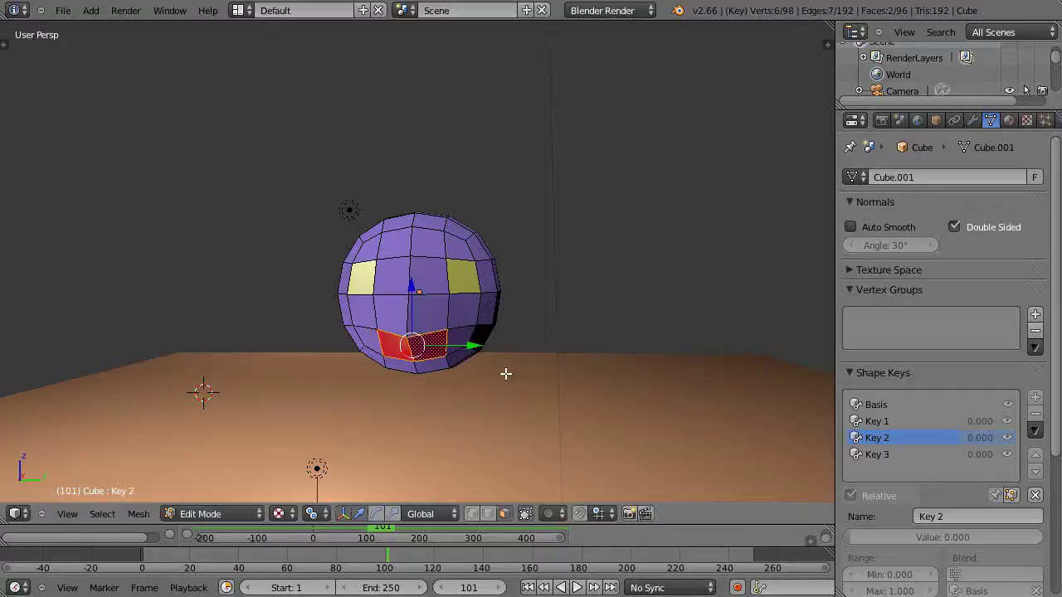
- Widen the mouth faces by scaling them along X around the Median Point pivot
{"action": "left_click", "coordinate": [310, 515]}
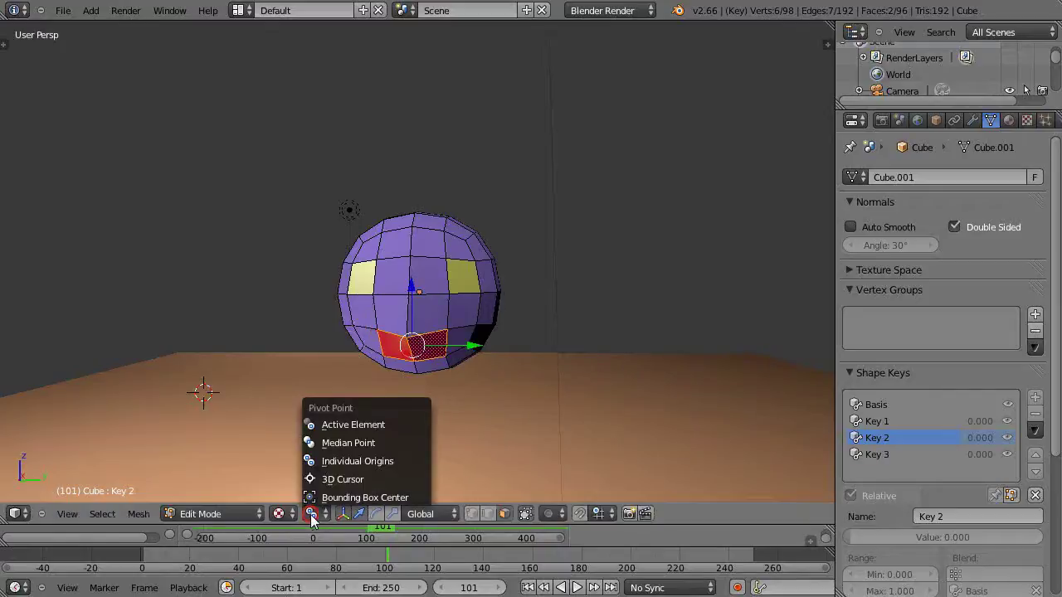
{"action": "left_click", "coordinate": [336, 442]}
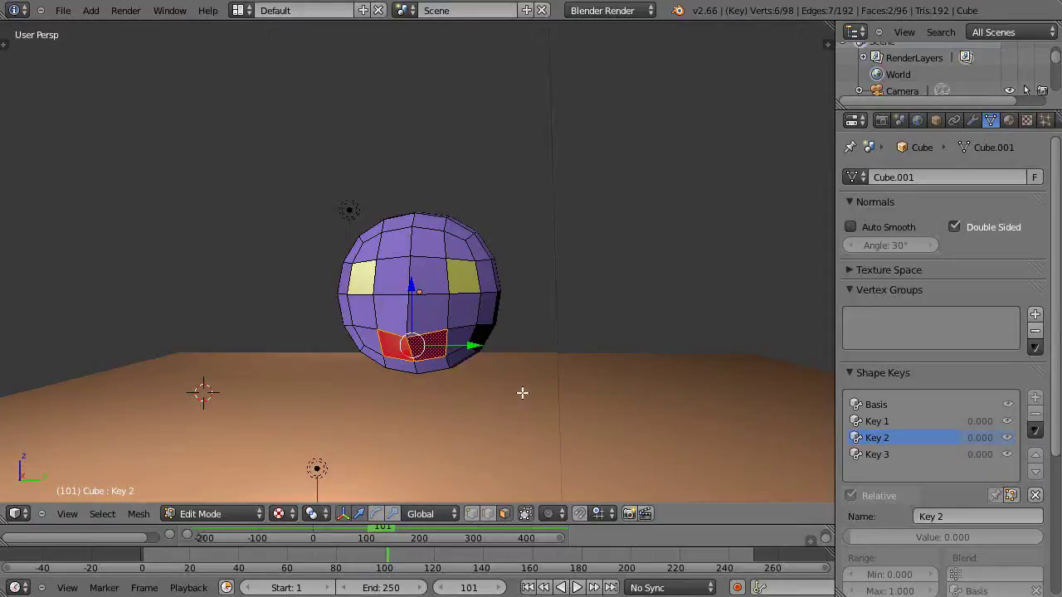
{"action": "key", "text": "s"}
{"action": "key", "text": "x"}
{"action": "left_click", "coordinate": [592, 403]}
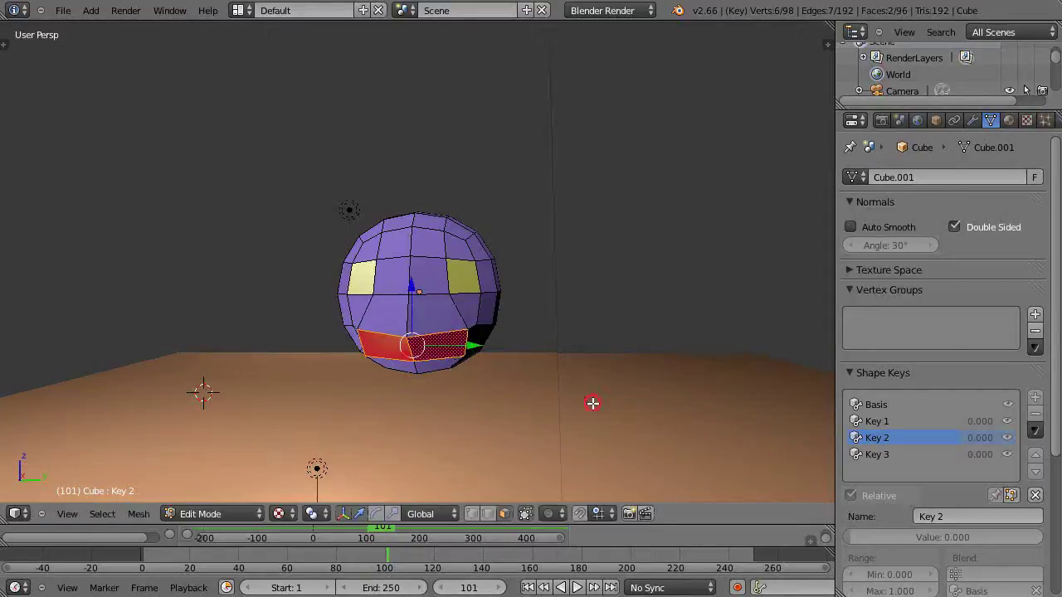
{"action": "left_click", "coordinate": [876, 455]}
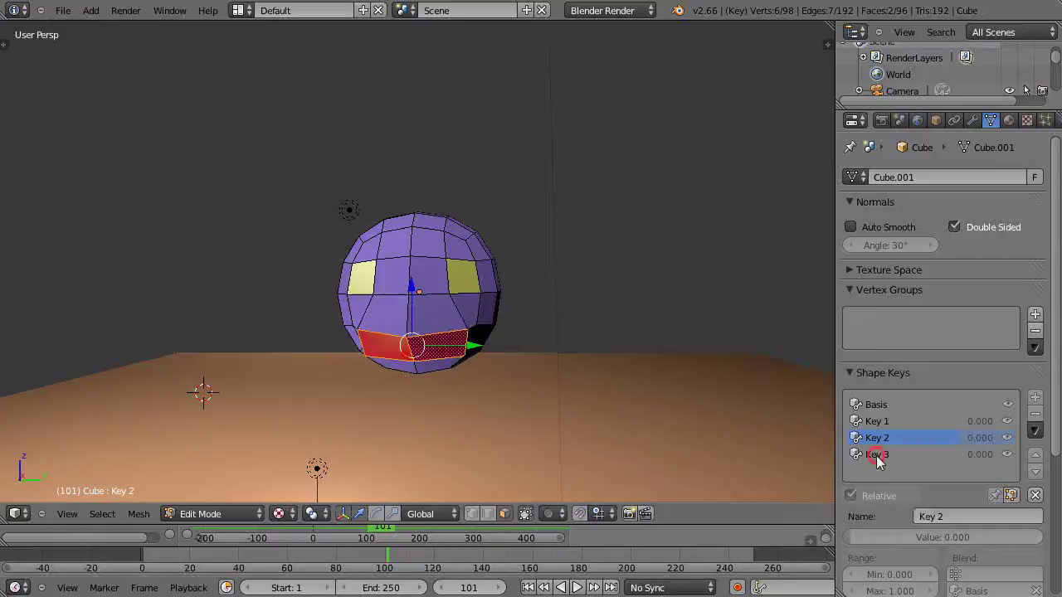
- Move the nose tip vertex back toward the head in Key 3 to shrink the nose
{"action": "middle_click_drag", "start_coordinate": [553, 434], "coordinate": [420, 440]}
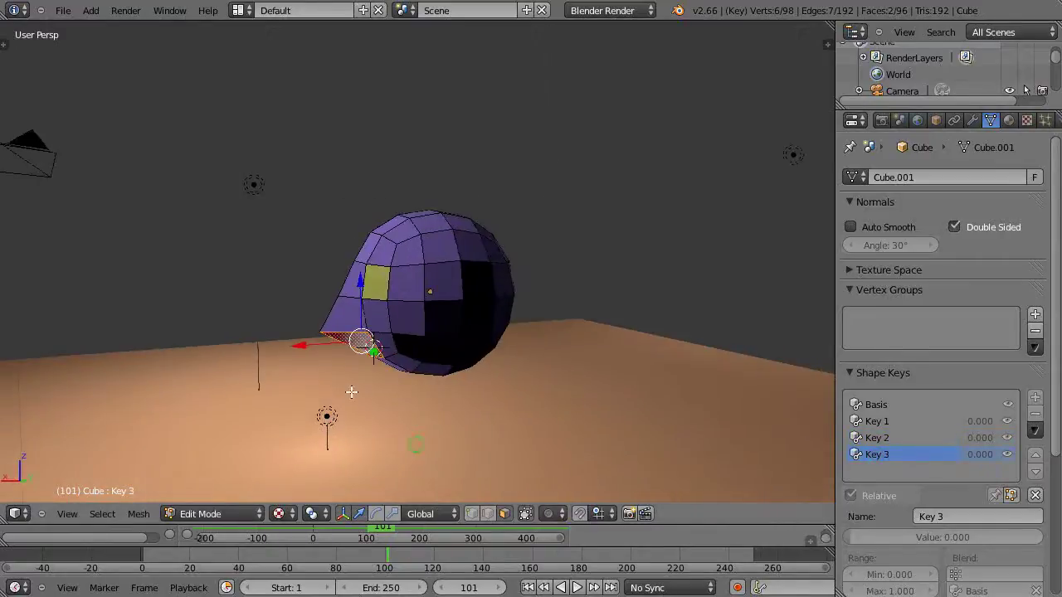
{"action": "right_click", "coordinate": [320, 332]}
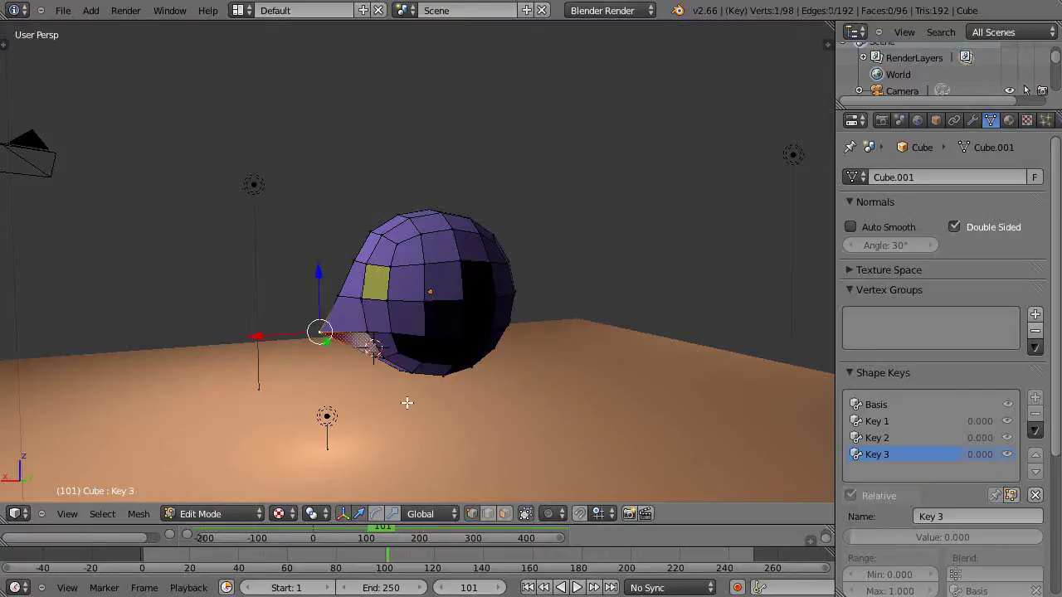
{"action": "key", "text": "g"}
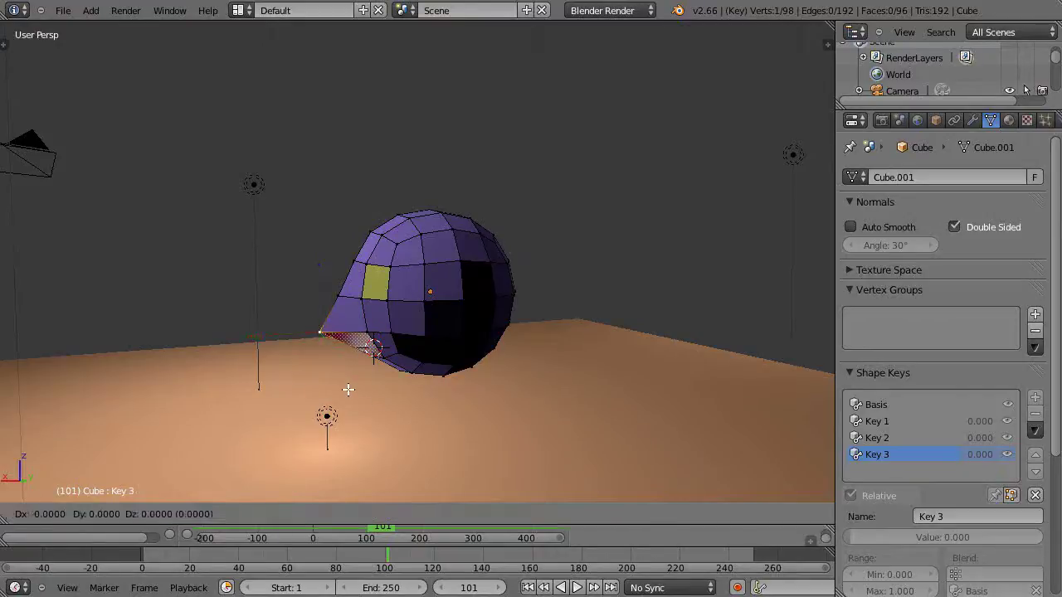
{"action": "left_click", "coordinate": [380, 387]}
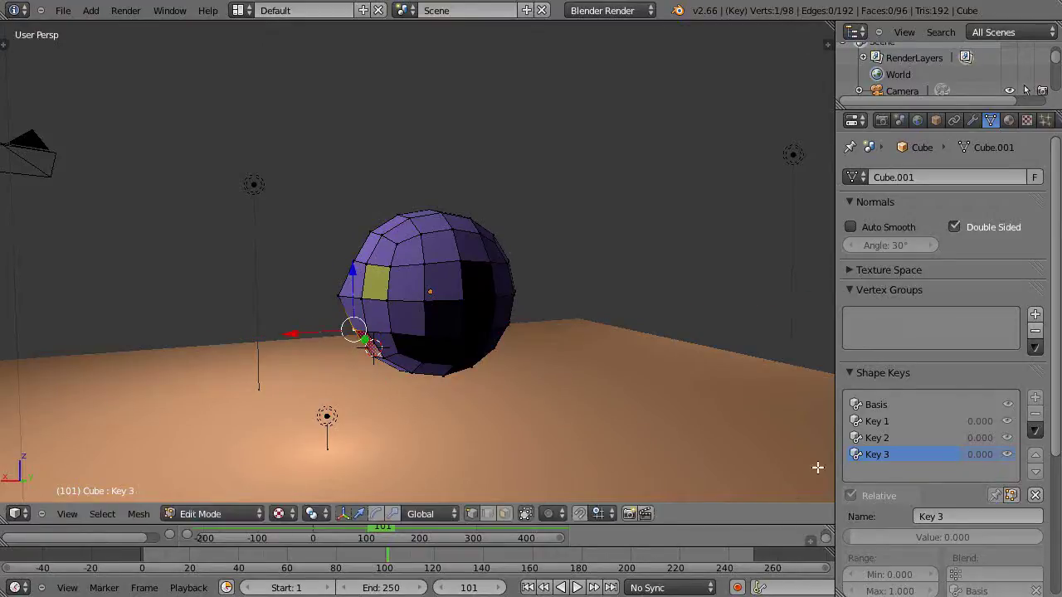
{"action": "middle_click_drag", "start_coordinate": [398, 361], "coordinate": [549, 372]}
{"action": "left_click", "coordinate": [886, 423]}
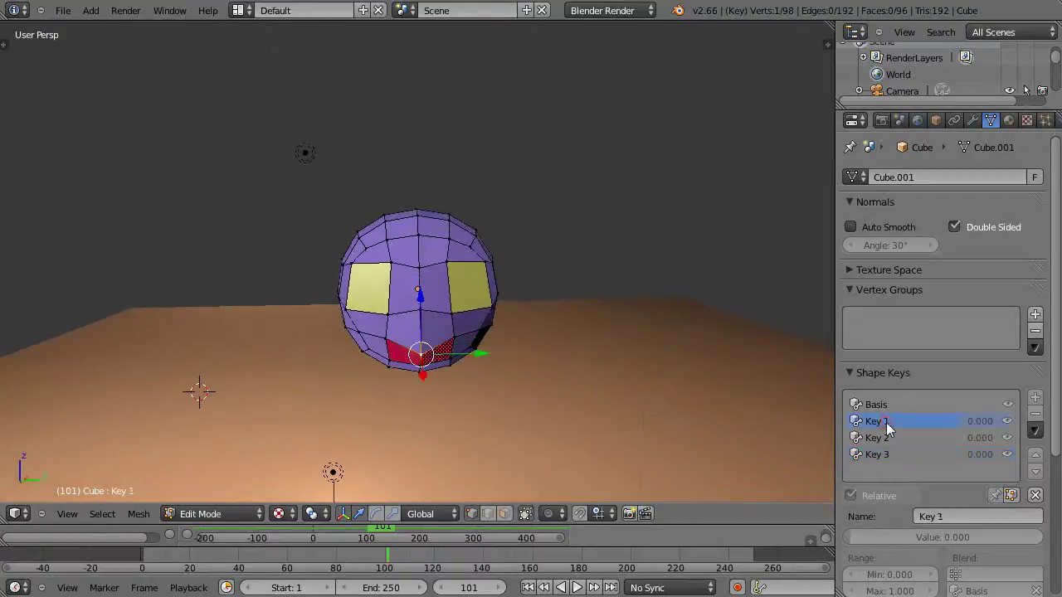
{"action": "key", "text": "Tab"}
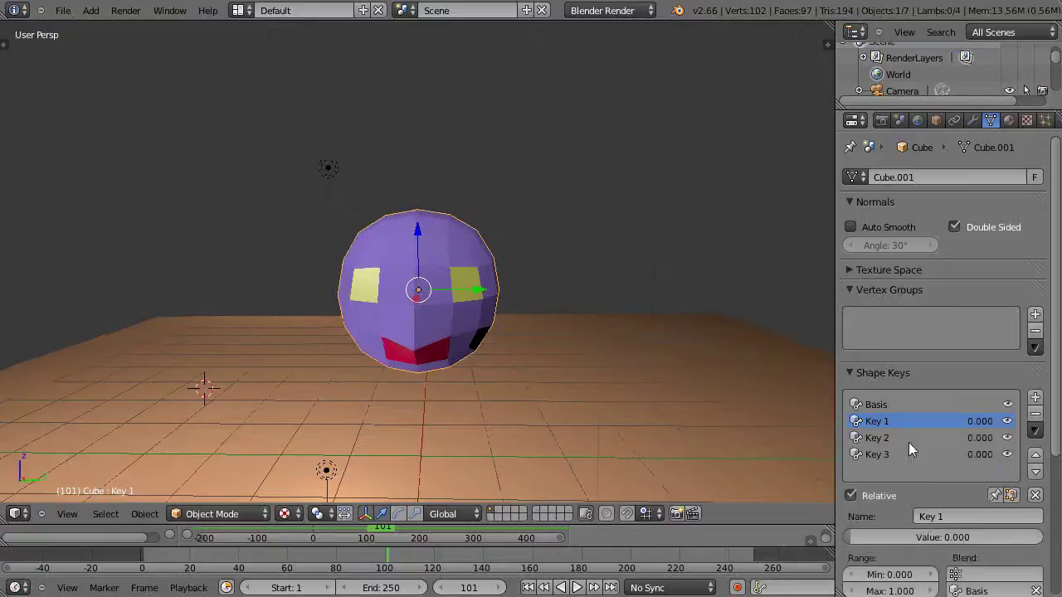
{"action": "left_click_drag", "start_coordinate": [908, 538], "coordinate": [785, 535]}
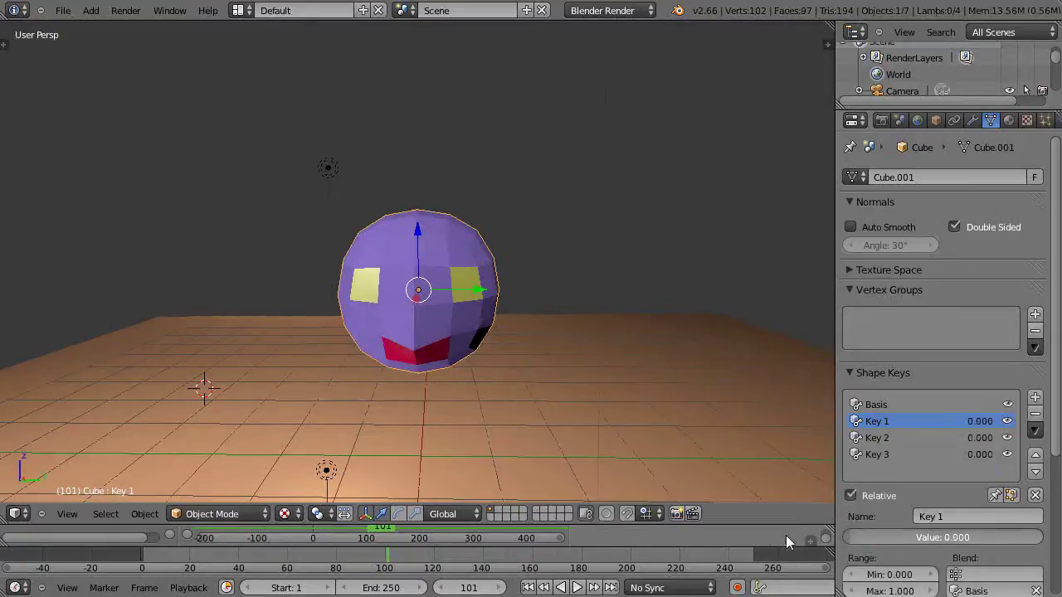
{"action": "left_click", "coordinate": [866, 438]}
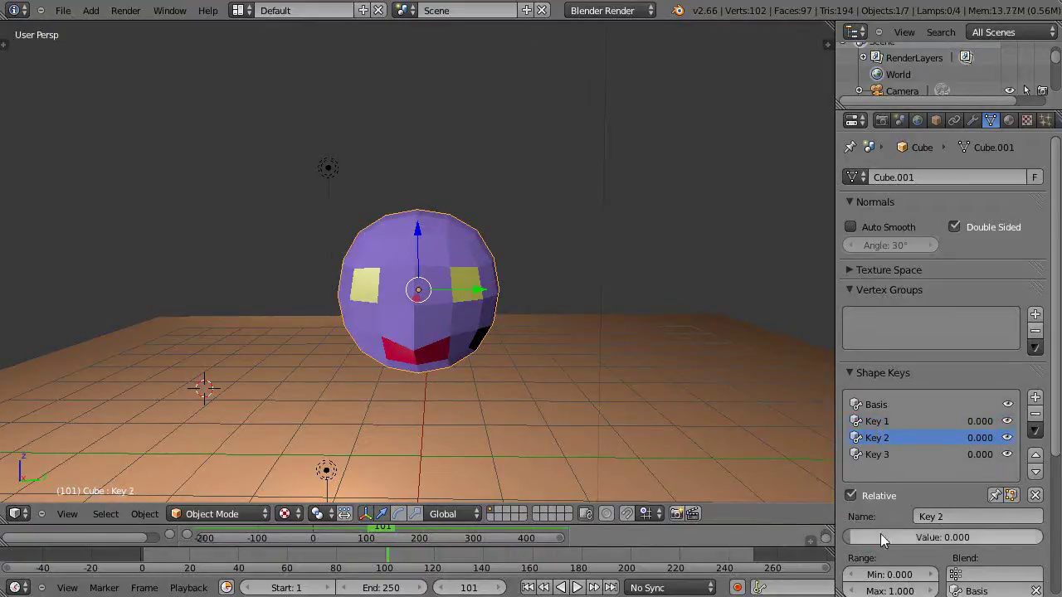
{"action": "left_click_drag", "start_coordinate": [880, 533], "coordinate": [823, 541]}
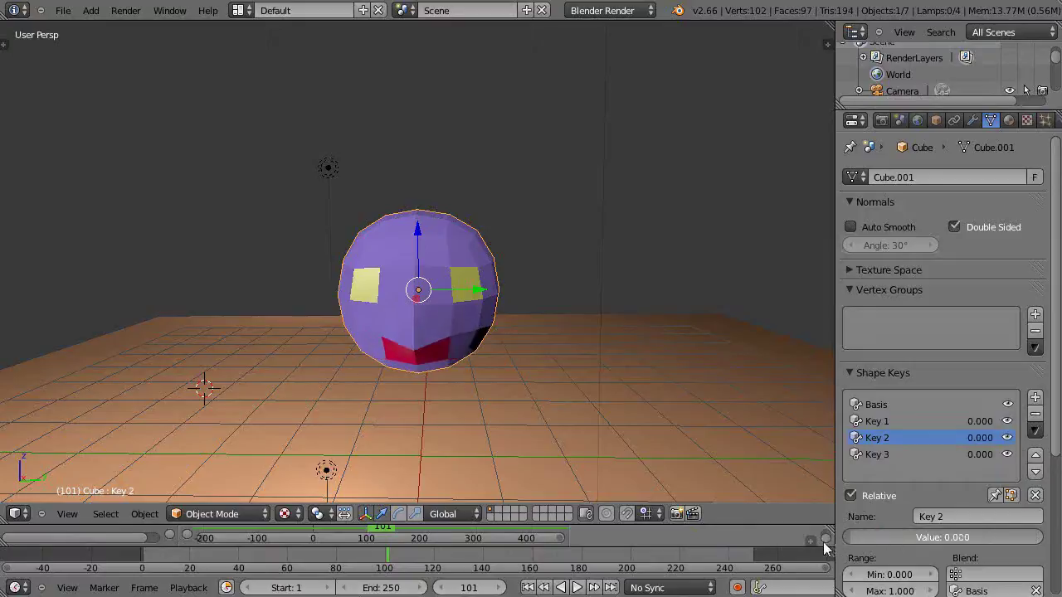
{"action": "middle_click_drag", "start_coordinate": [536, 356], "coordinate": [428, 367]}
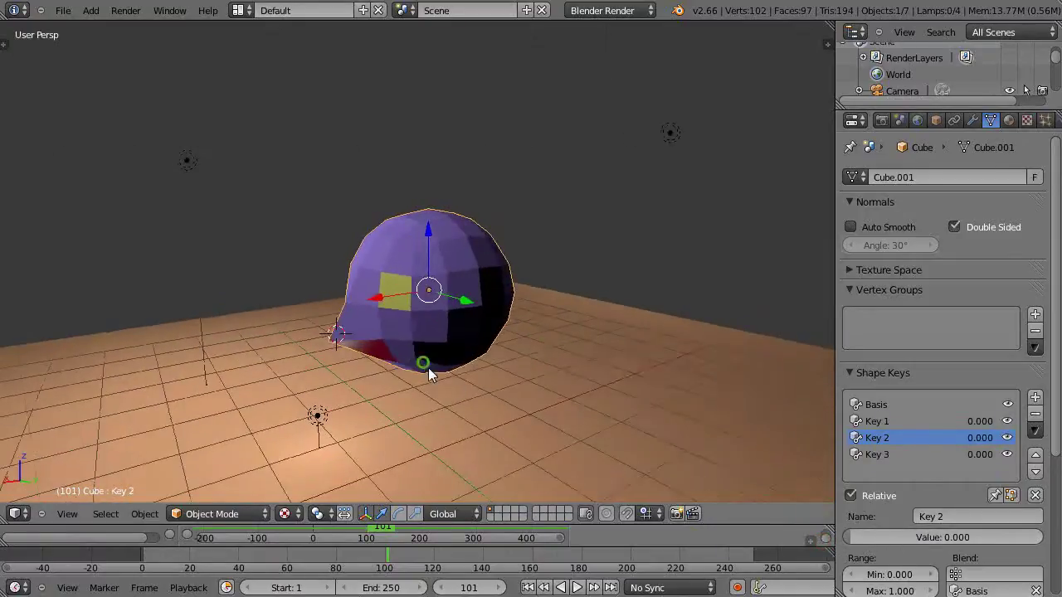
{"action": "left_click", "coordinate": [877, 454]}
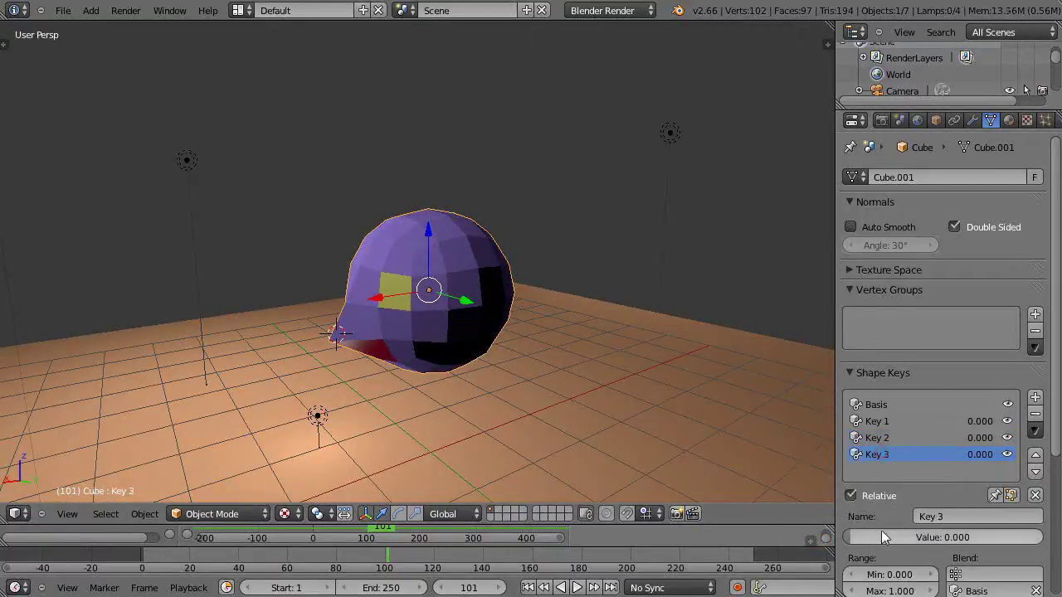
{"action": "left_click_drag", "start_coordinate": [884, 537], "coordinate": [804, 521]}
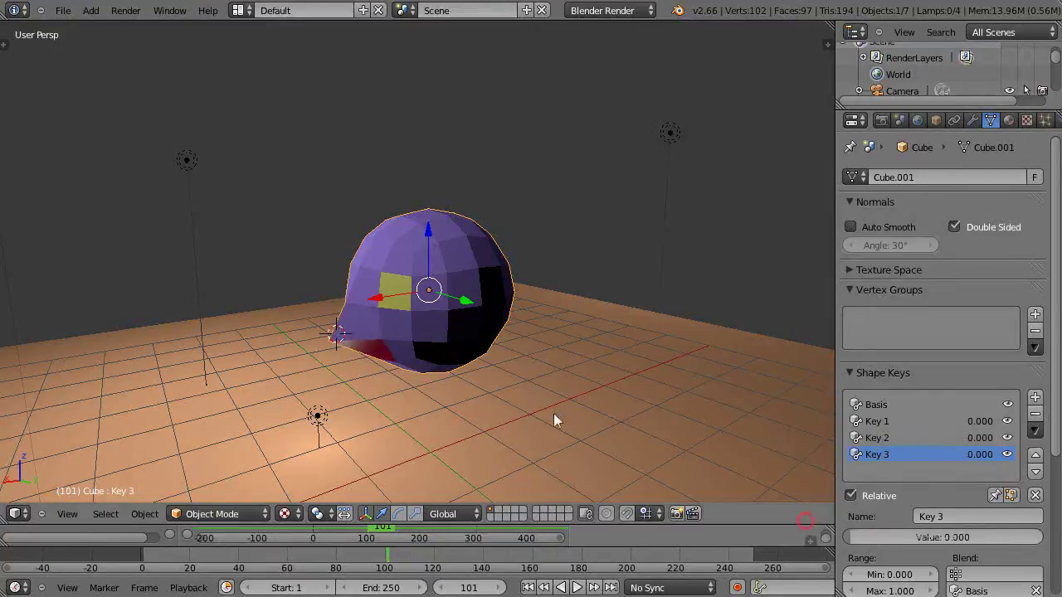
{"action": "middle_click_drag", "start_coordinate": [553, 413], "coordinate": [621, 384]}
{"action": "right_click", "coordinate": [486, 369]}
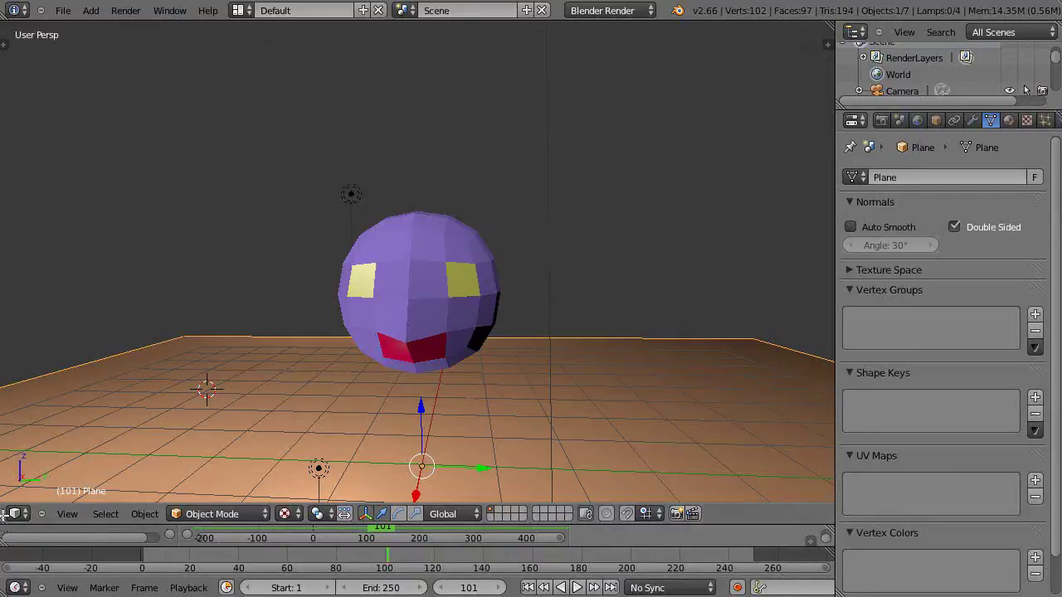
- Split the 3D view and make the lower area a Dope Sheet in ShapeKey Editor mode
{"action": "left_click_drag", "start_coordinate": [3, 516], "coordinate": [10, 349]}
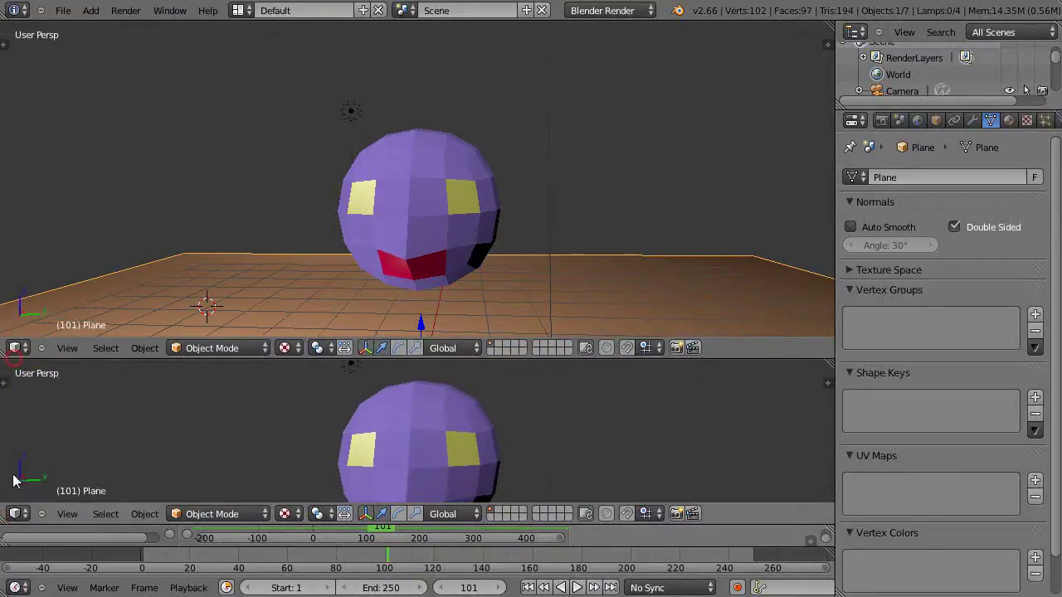
{"action": "left_click", "coordinate": [15, 514]}
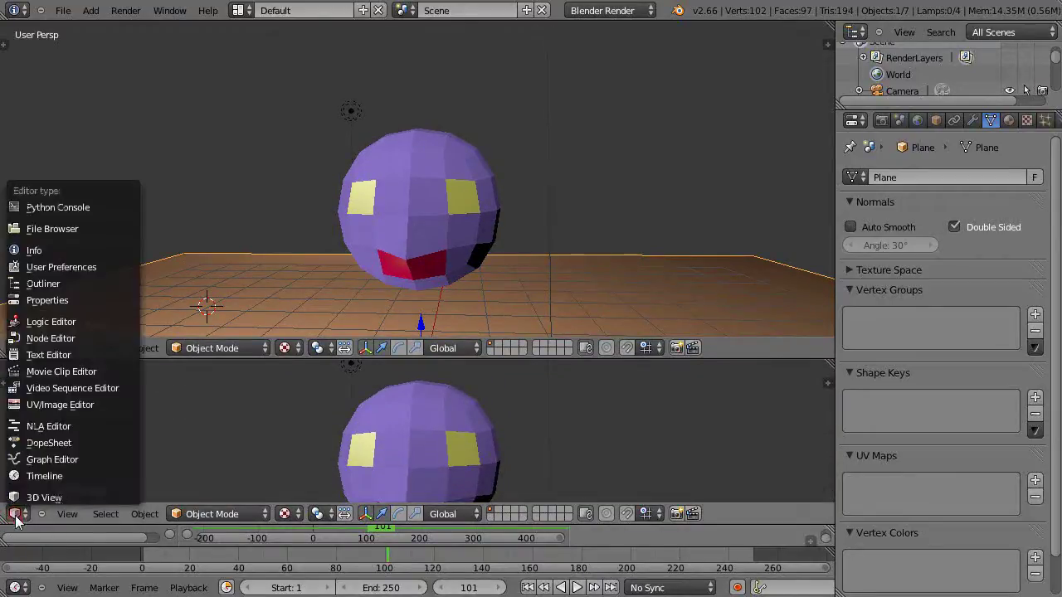
{"action": "left_click", "coordinate": [33, 440]}
{"action": "left_click", "coordinate": [285, 513]}
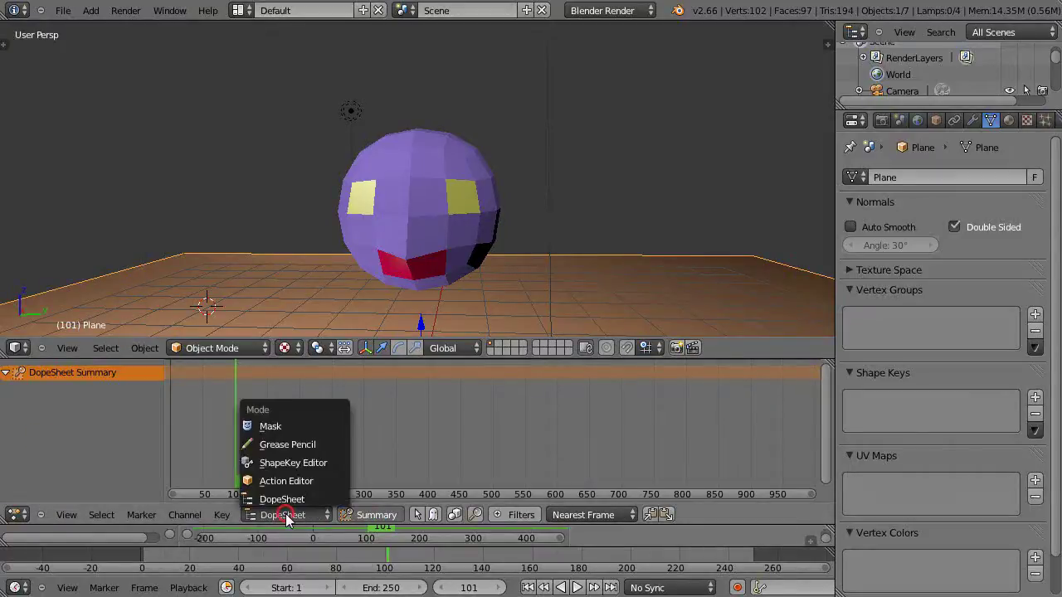
{"action": "left_click", "coordinate": [284, 463]}
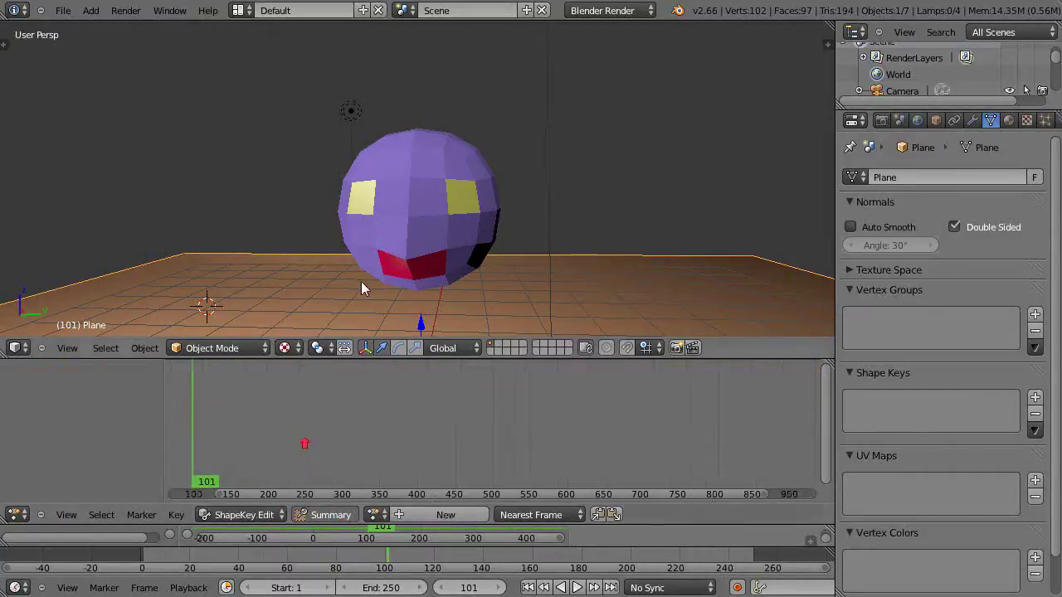
- Select the head to list Key 1–3, preview Key 3 at about half strength, and enlarge the 3D view
{"action": "right_click", "coordinate": [388, 241]}
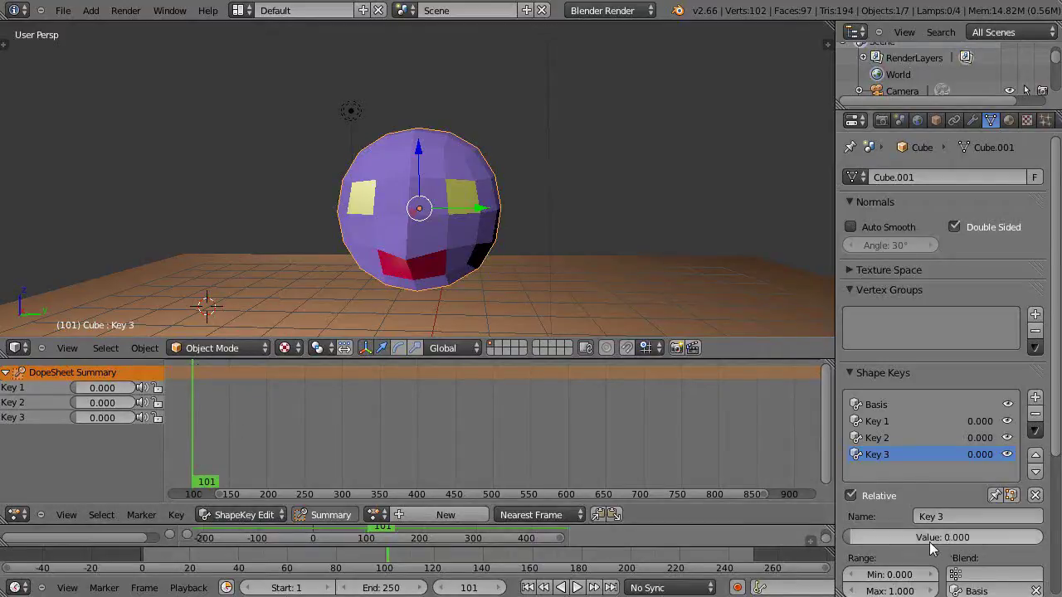
{"action": "left_click_drag", "start_coordinate": [882, 535], "coordinate": [879, 555]}
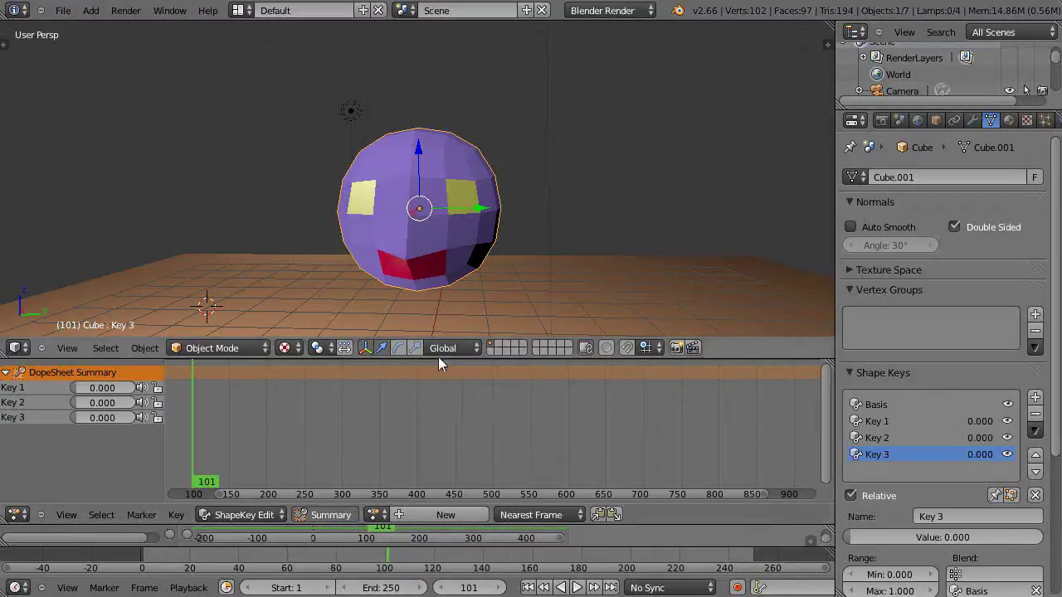
{"action": "left_click_drag", "start_coordinate": [438, 359], "coordinate": [439, 392]}
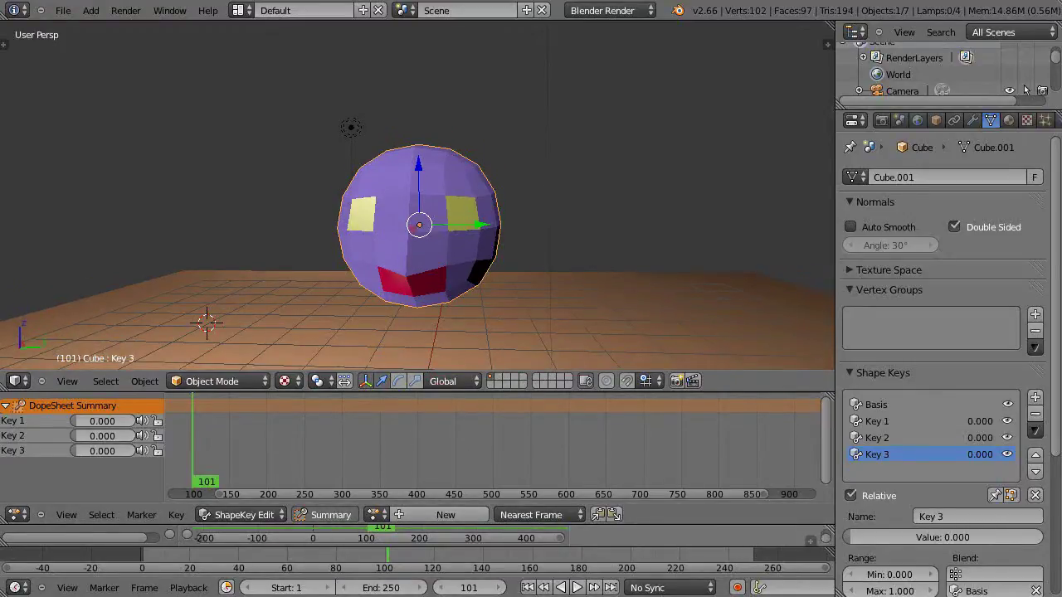
- Make the lower area a larger Graph Editor in Drivers mode and select Key 1
{"action": "left_click", "coordinate": [17, 514]}
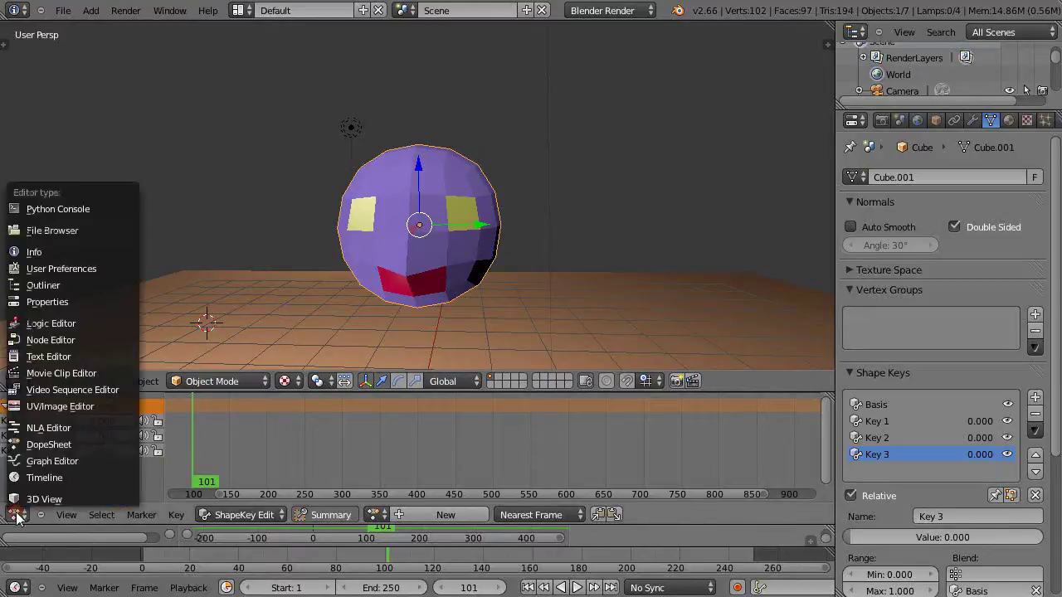
{"action": "left_click", "coordinate": [33, 465]}
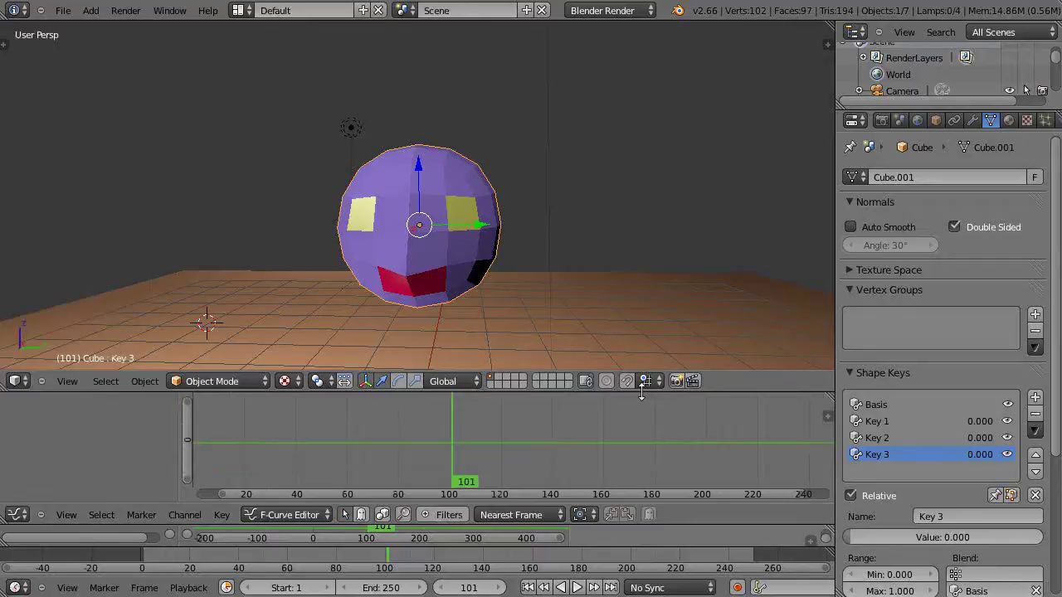
{"action": "left_click_drag", "start_coordinate": [642, 391], "coordinate": [642, 355]}
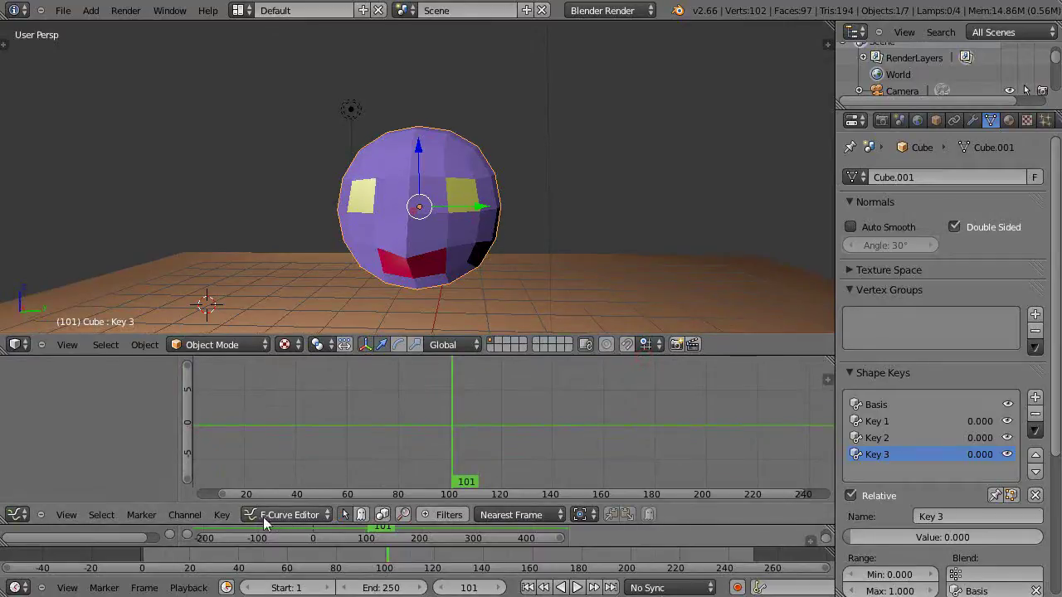
{"action": "left_click", "coordinate": [299, 516]}
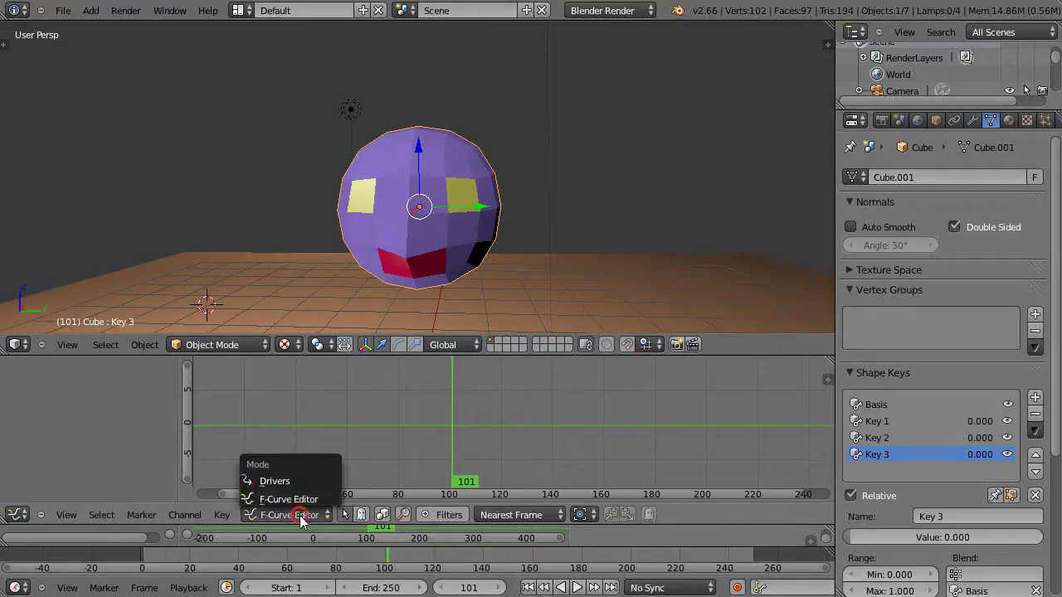
{"action": "left_click", "coordinate": [269, 482]}
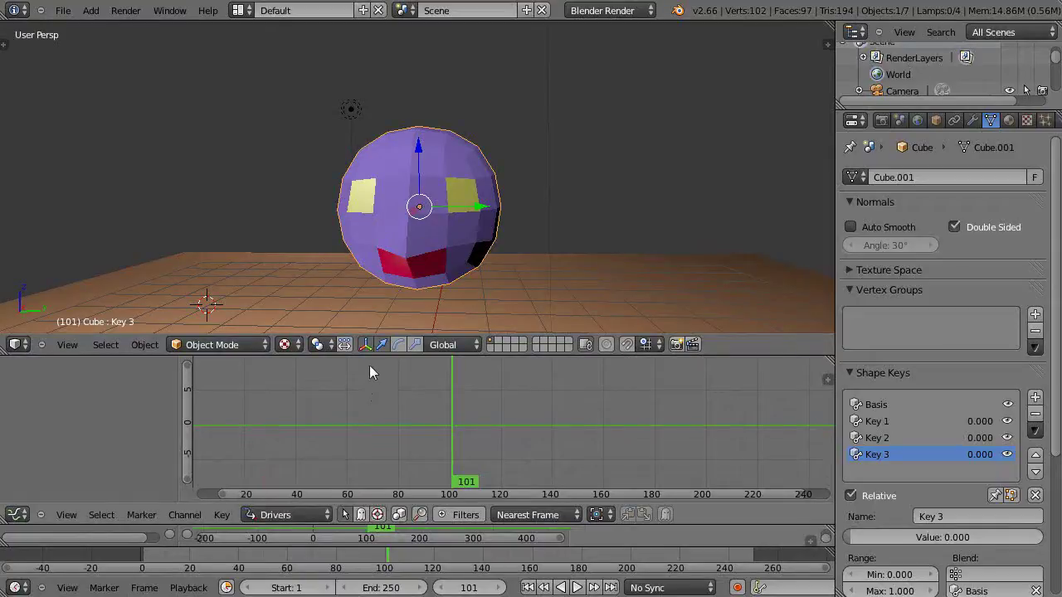
{"action": "left_click", "coordinate": [866, 420]}
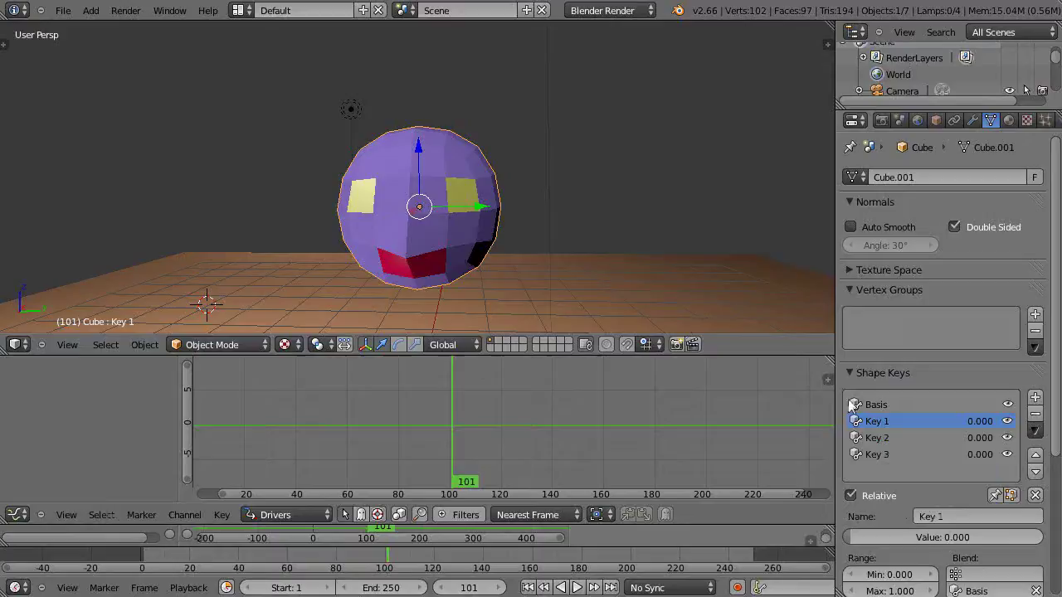
- Add a plane right of the head and rotate it 90 degrees about Y to stand upright
{"action": "left_click", "coordinate": [653, 181]}
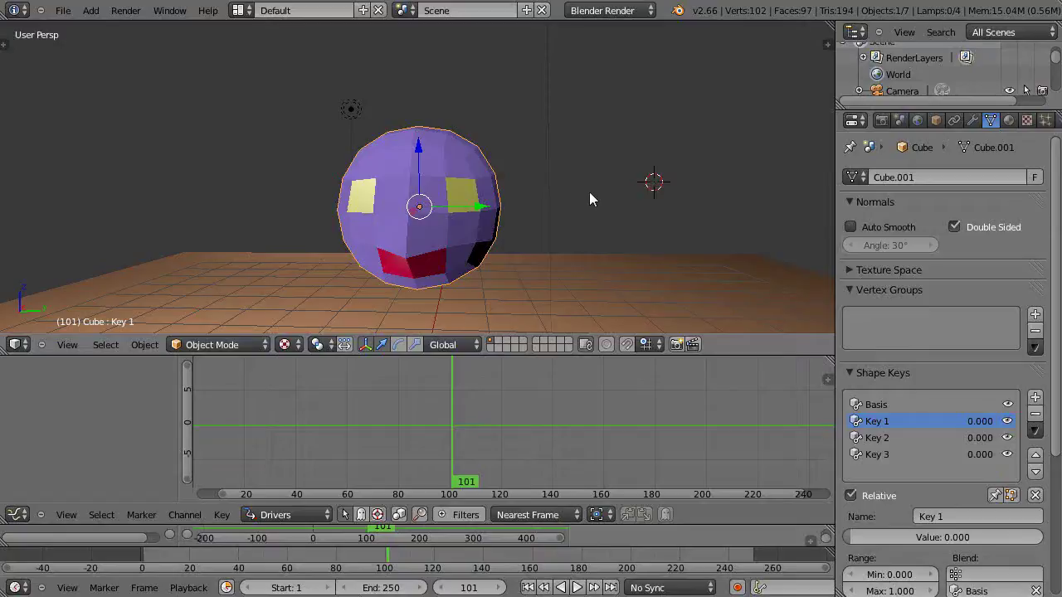
{"action": "key", "text": "shift+a"}
{"action": "mouse_move", "coordinate": [603, 190]}
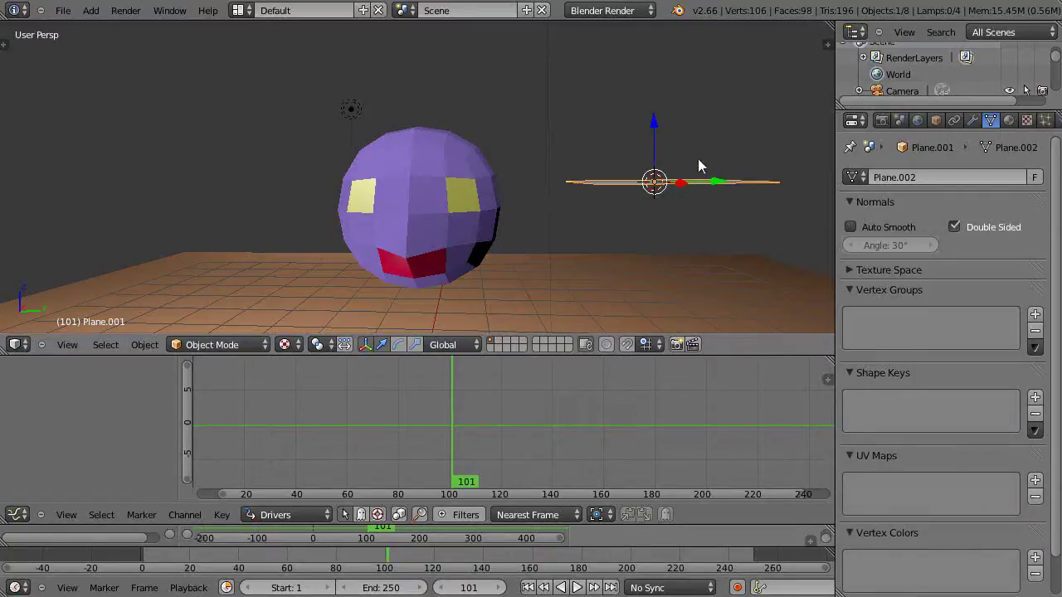
{"action": "key", "text": "r"}
{"action": "key", "text": "y"}
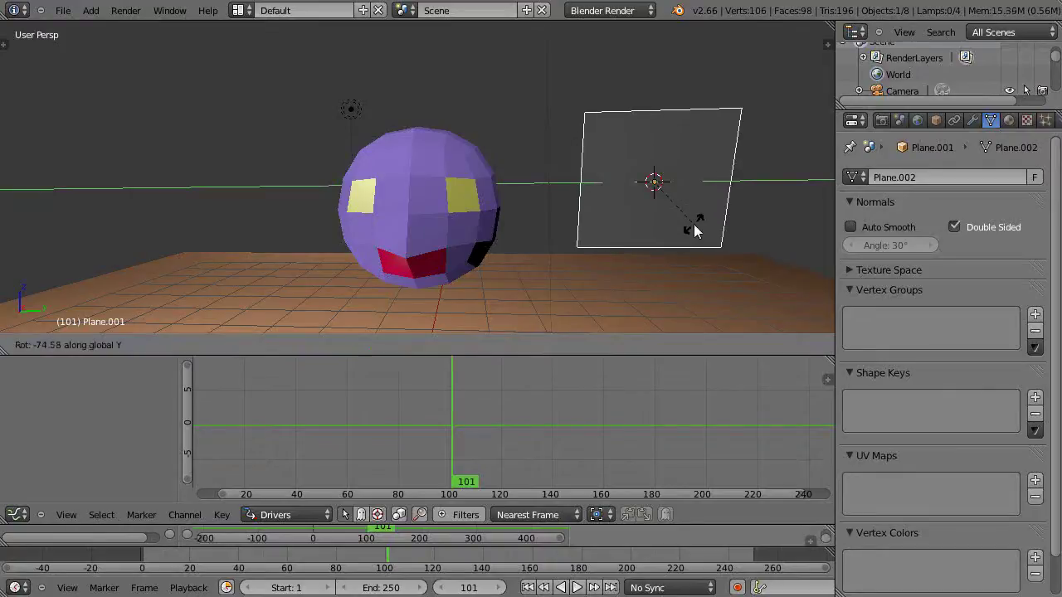
{"action": "key", "text": "0"}
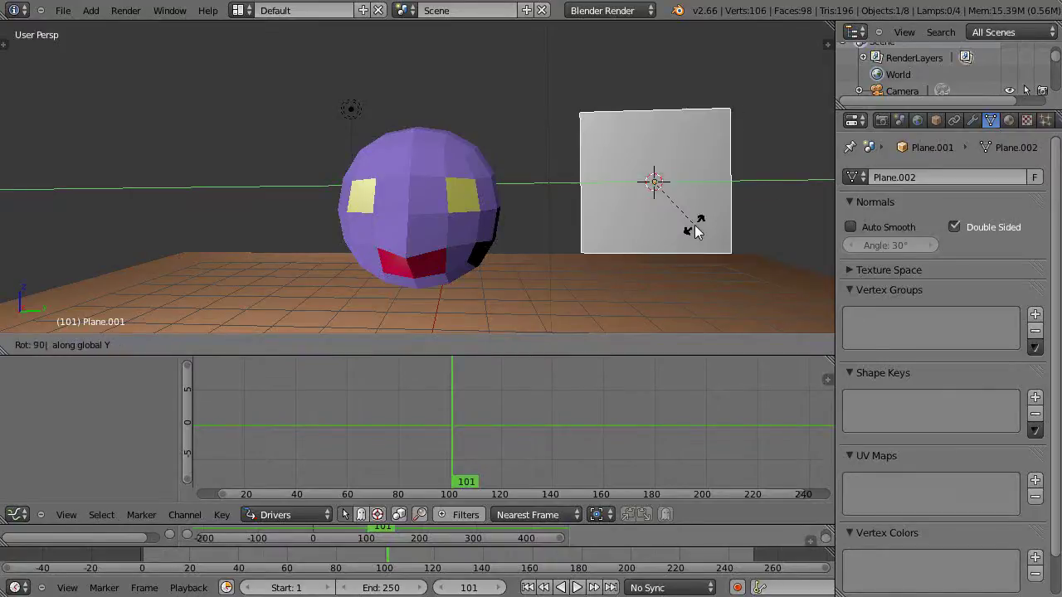
{"action": "left_click", "coordinate": [694, 225]}
- Scale the plane down and apply its rotation and scale
{"action": "scroll", "coordinate": [691, 242], "scroll_direction": "down", "scroll_amount": 1}
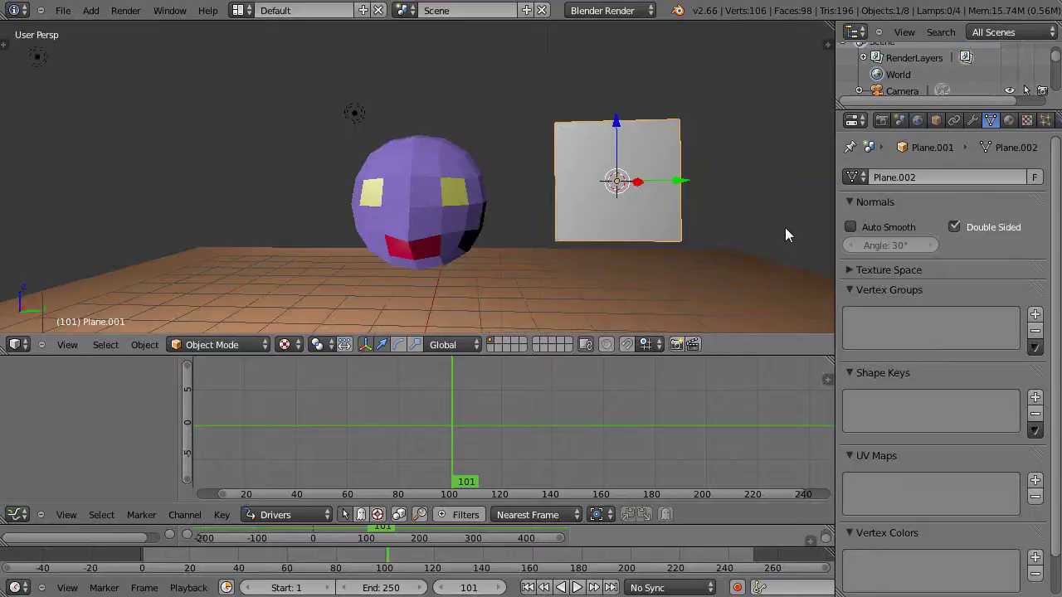
{"action": "key", "text": "s"}
{"action": "left_click", "coordinate": [708, 235]}
{"action": "scroll", "coordinate": [654, 245], "scroll_direction": "up", "scroll_amount": 3}
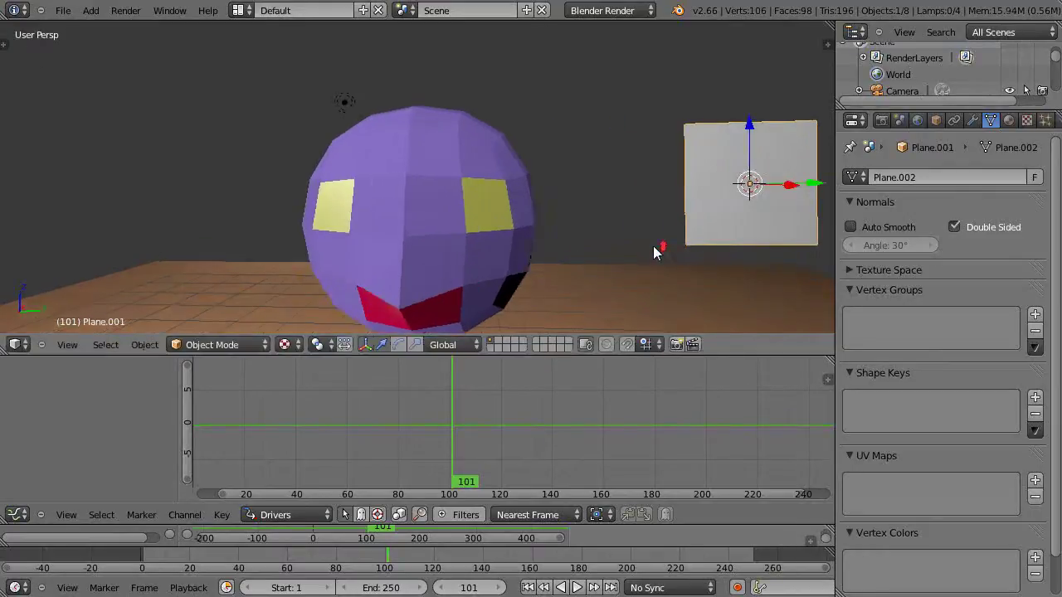
{"action": "scroll", "coordinate": [725, 237], "scroll_direction": "down", "scroll_amount": 2}
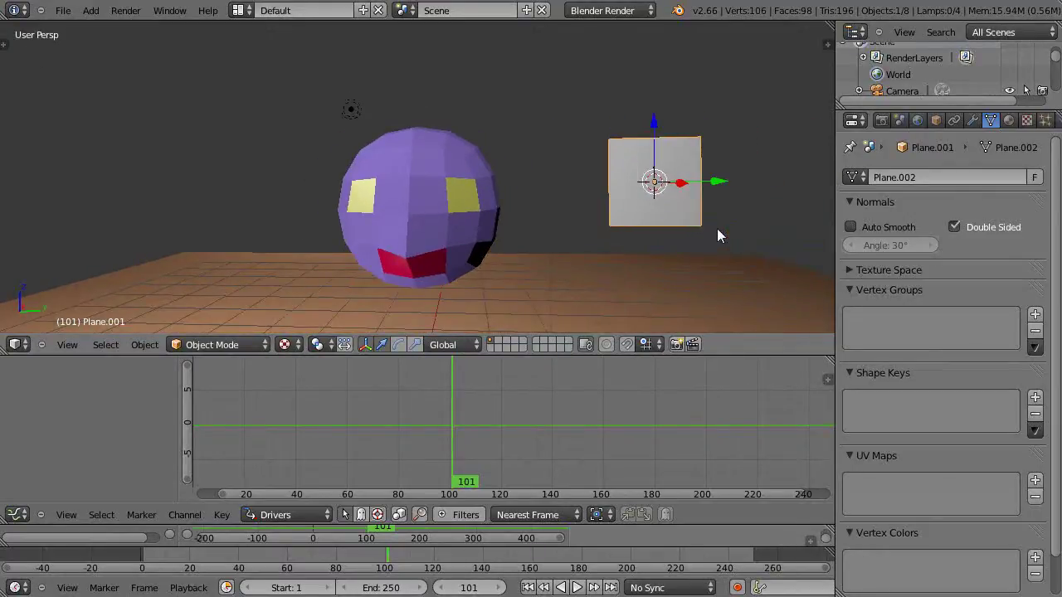
{"action": "key", "text": "ctrl+a"}
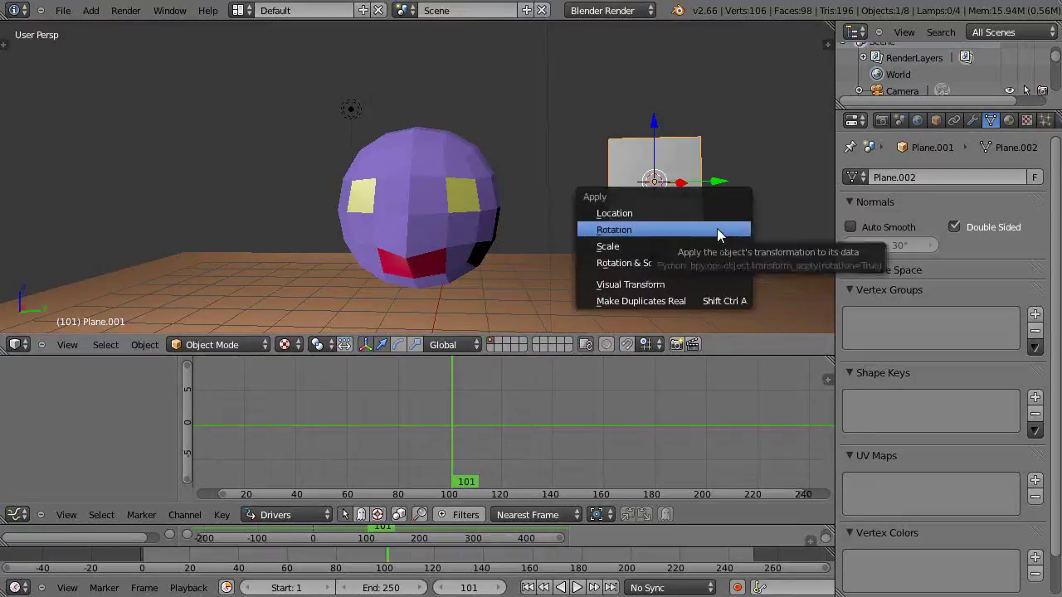
{"action": "left_click", "coordinate": [656, 262]}
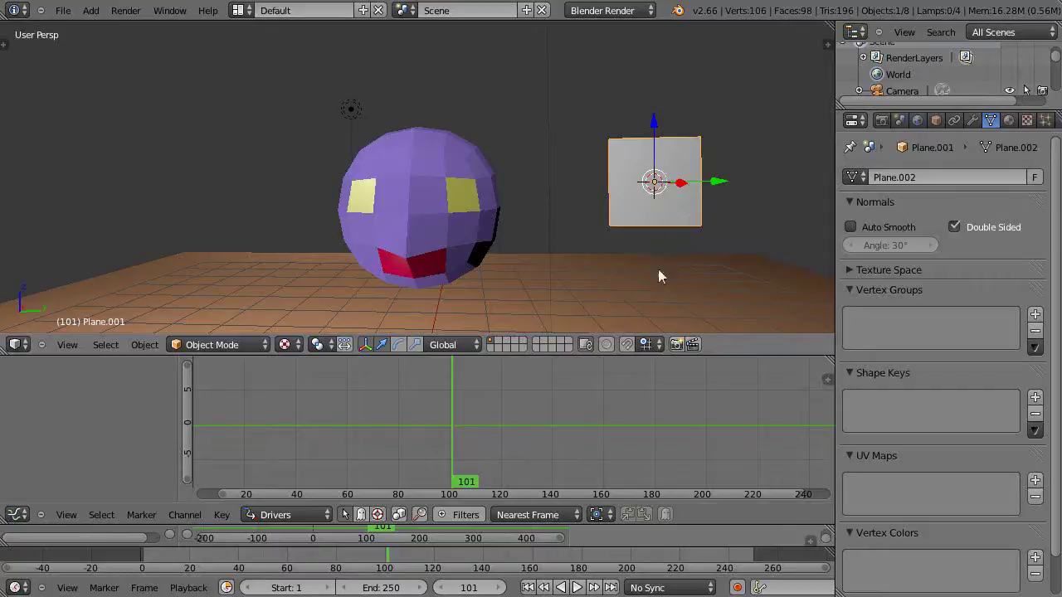
{"action": "key", "text": "ctrl+z"}
{"action": "key", "text": "ctrl+shift+z"}
- Add drivers to the Key 1, Key 2 and Key 3 values and expand the head's driver channels
{"action": "right_click", "coordinate": [424, 178]}
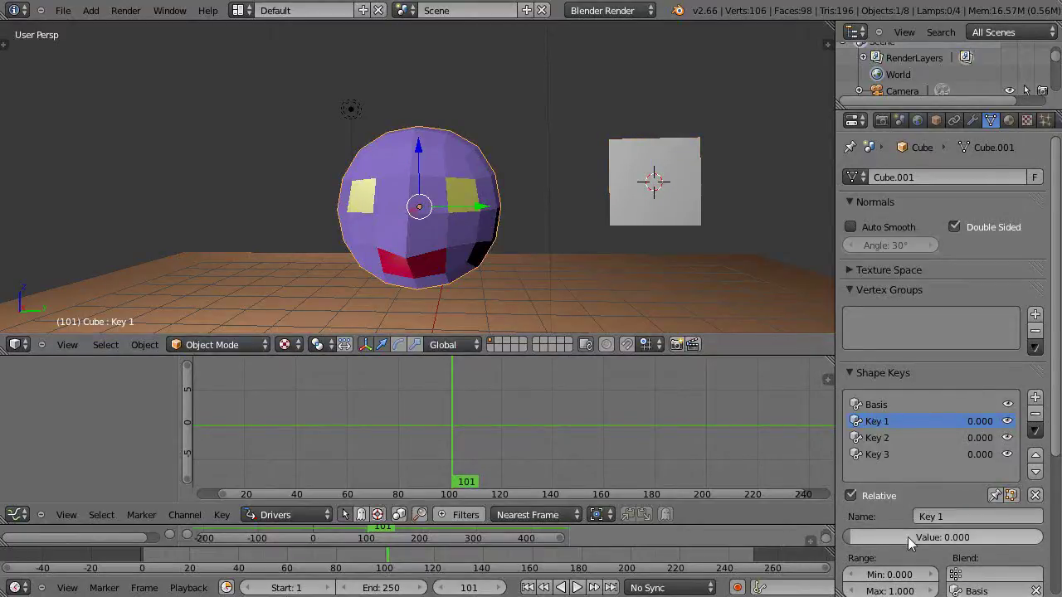
{"action": "right_click", "coordinate": [933, 540]}
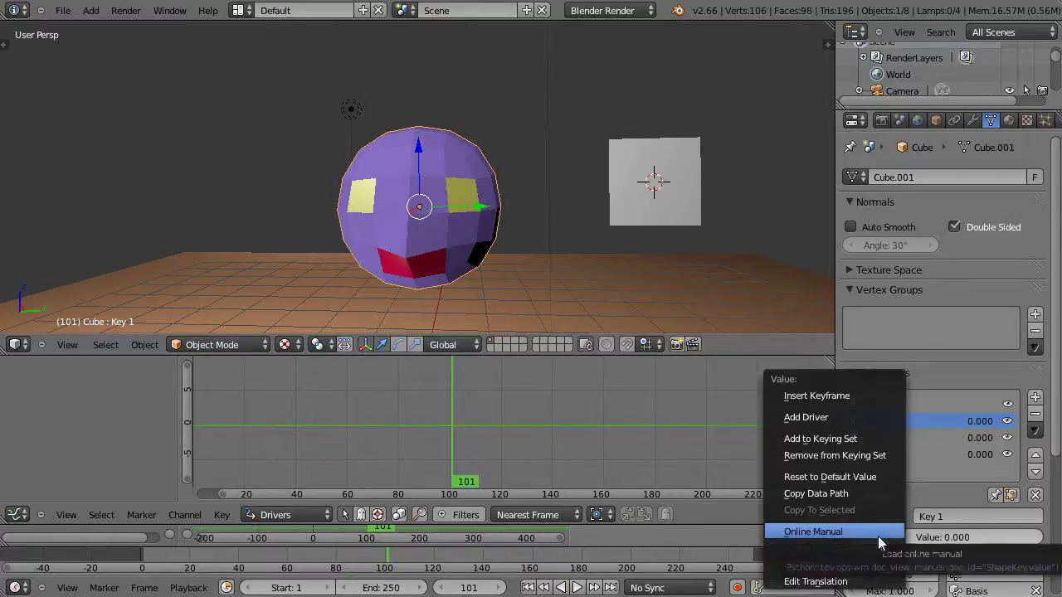
{"action": "left_click", "coordinate": [829, 421]}
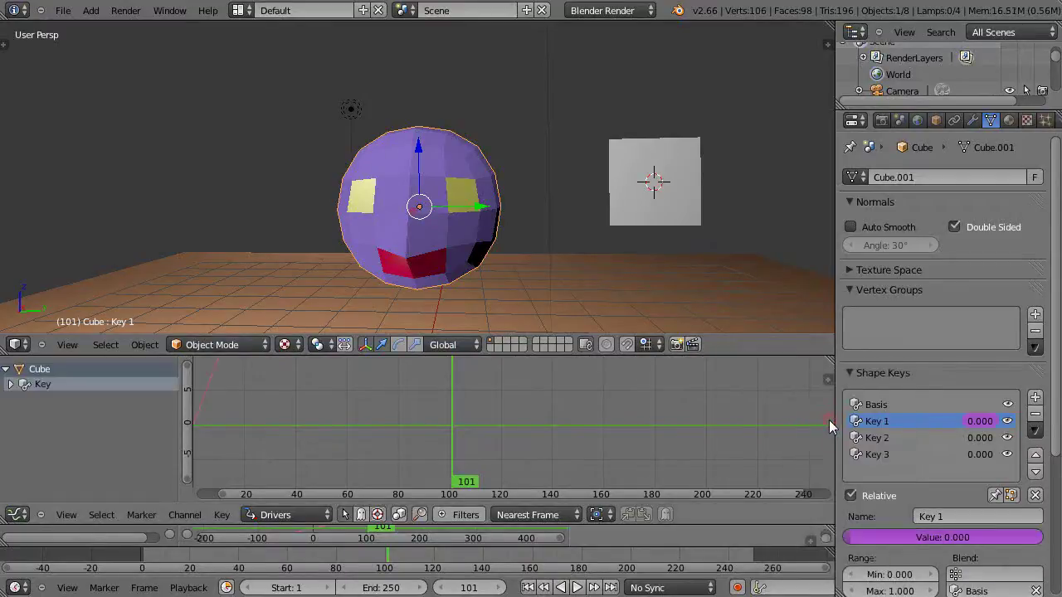
{"action": "left_click", "coordinate": [886, 437]}
{"action": "right_click", "coordinate": [916, 537]}
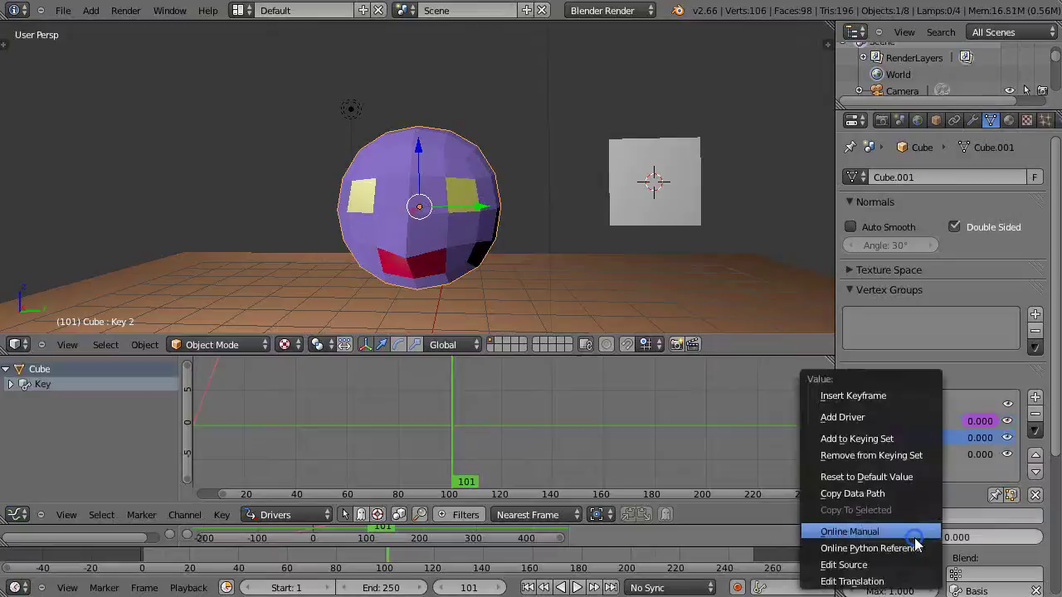
{"action": "left_click", "coordinate": [862, 417]}
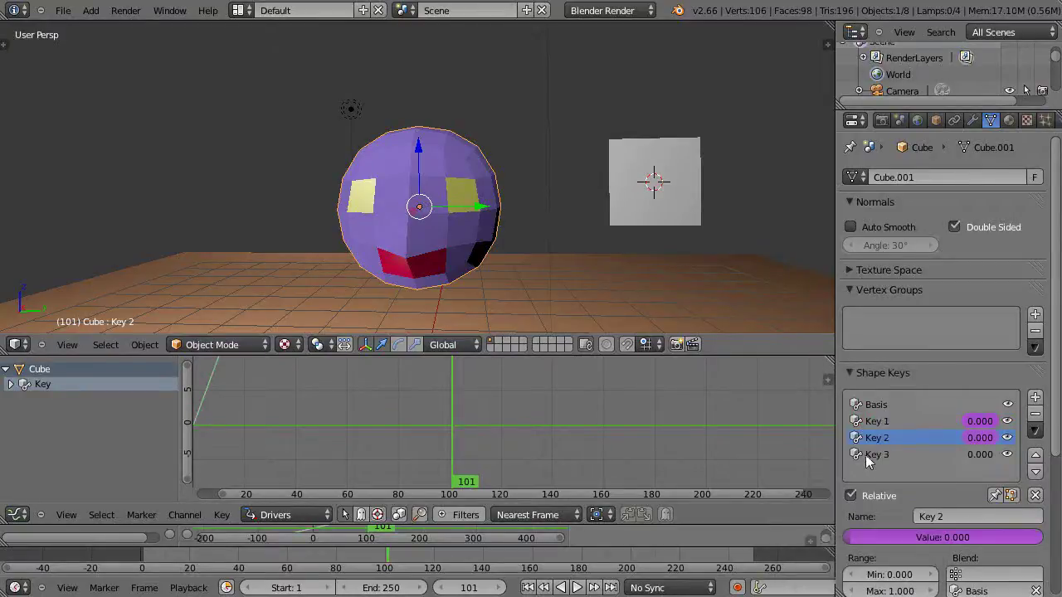
{"action": "left_click", "coordinate": [865, 454]}
{"action": "right_click", "coordinate": [903, 537]}
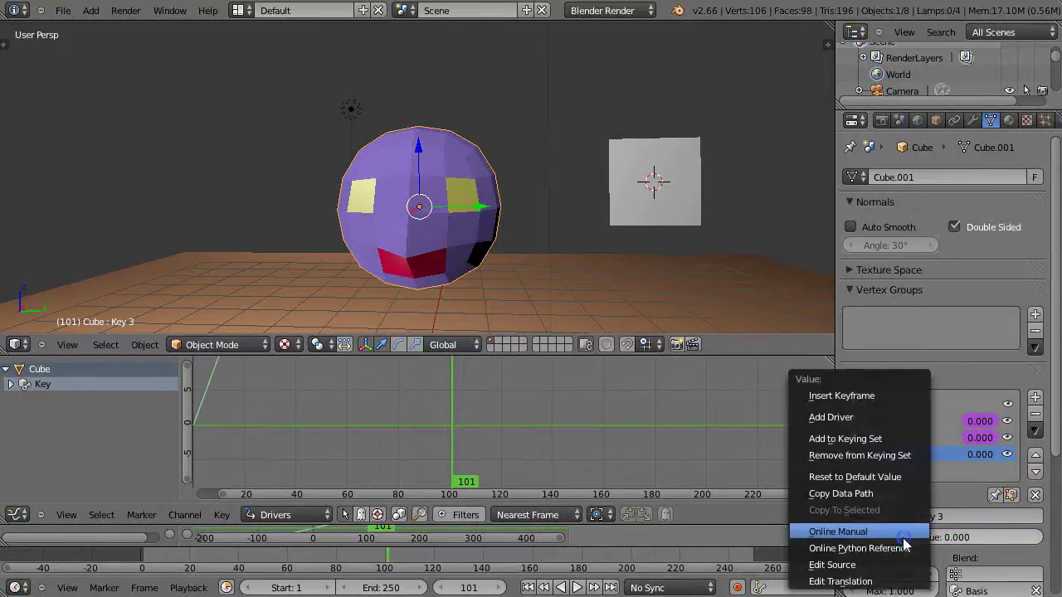
{"action": "left_click", "coordinate": [855, 417]}
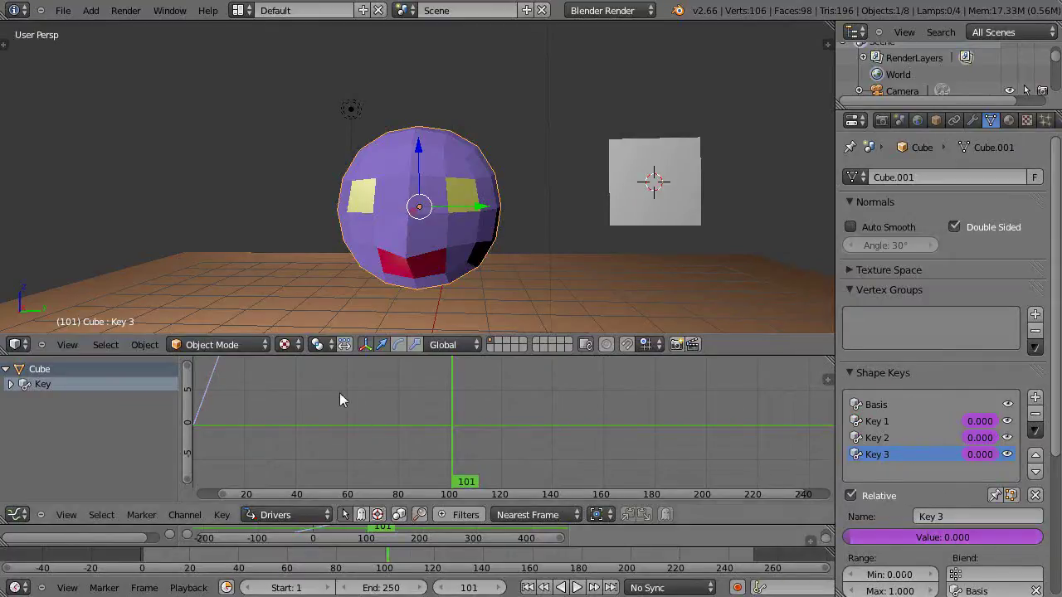
{"action": "left_click", "coordinate": [11, 384]}
{"action": "left_click", "coordinate": [74, 411]}
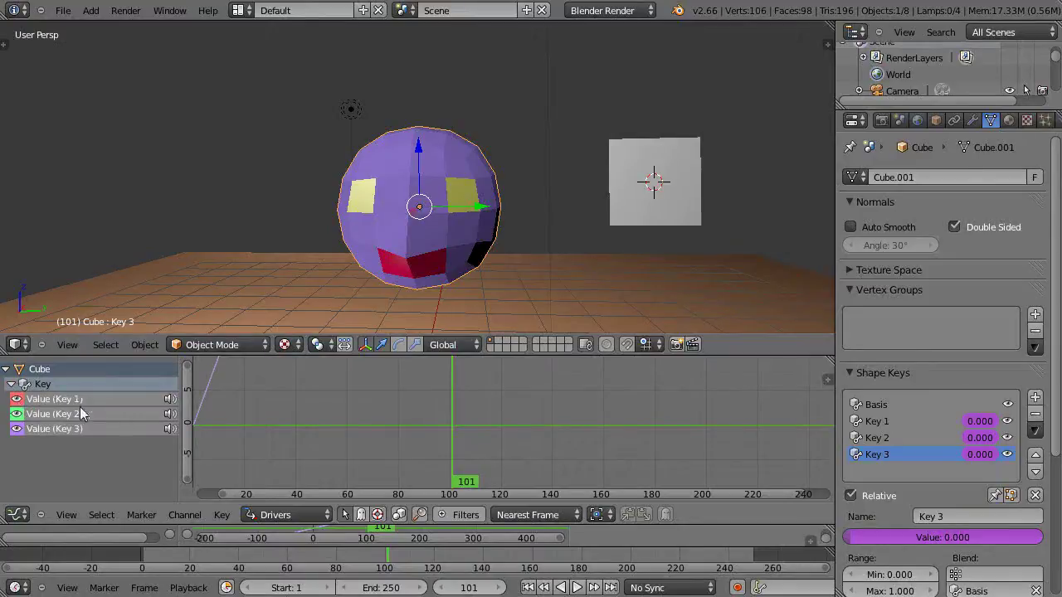
{"action": "left_click", "coordinate": [15, 519]}
{"action": "left_click", "coordinate": [40, 438]}
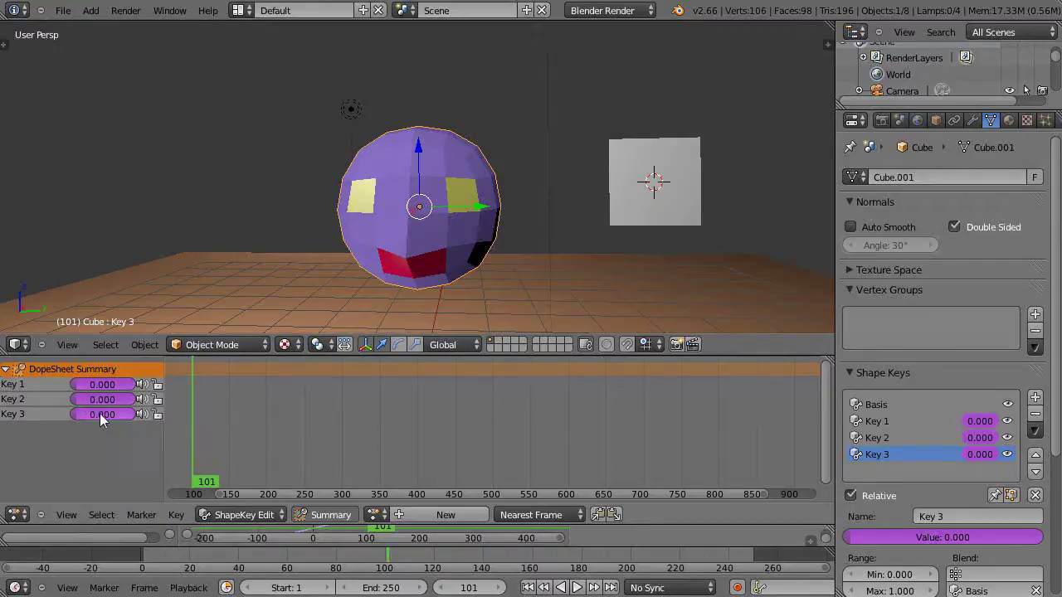
{"action": "left_click", "coordinate": [913, 532]}
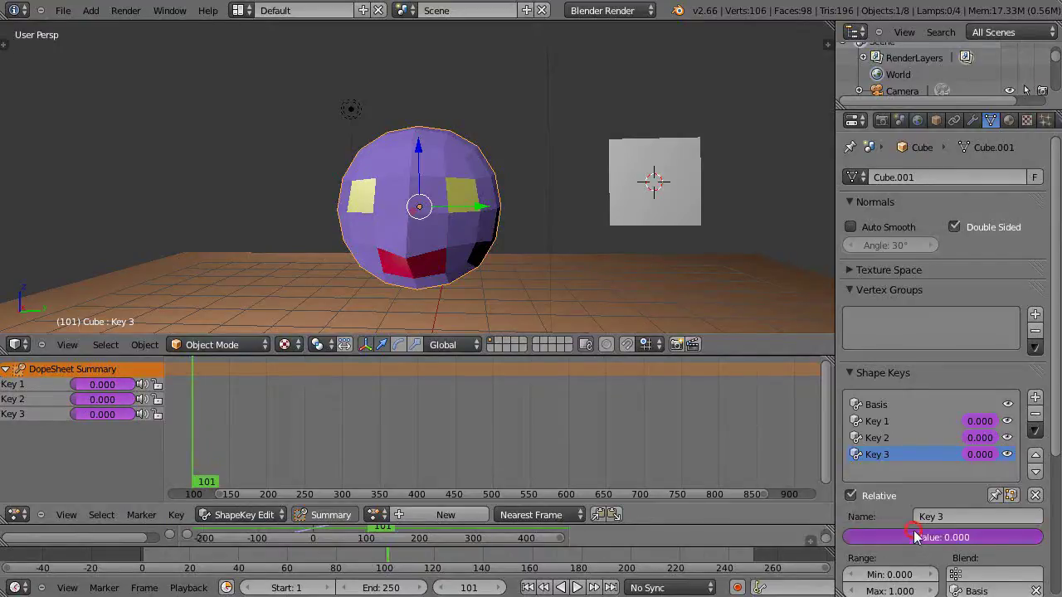
{"action": "mouse_move", "coordinate": [913, 531]}
{"action": "left_mouse_down"}
{"action": "mouse_move", "coordinate": [1035, 540]}
{"action": "mouse_move", "coordinate": [710, 529]}
{"action": "left_mouse_up"}
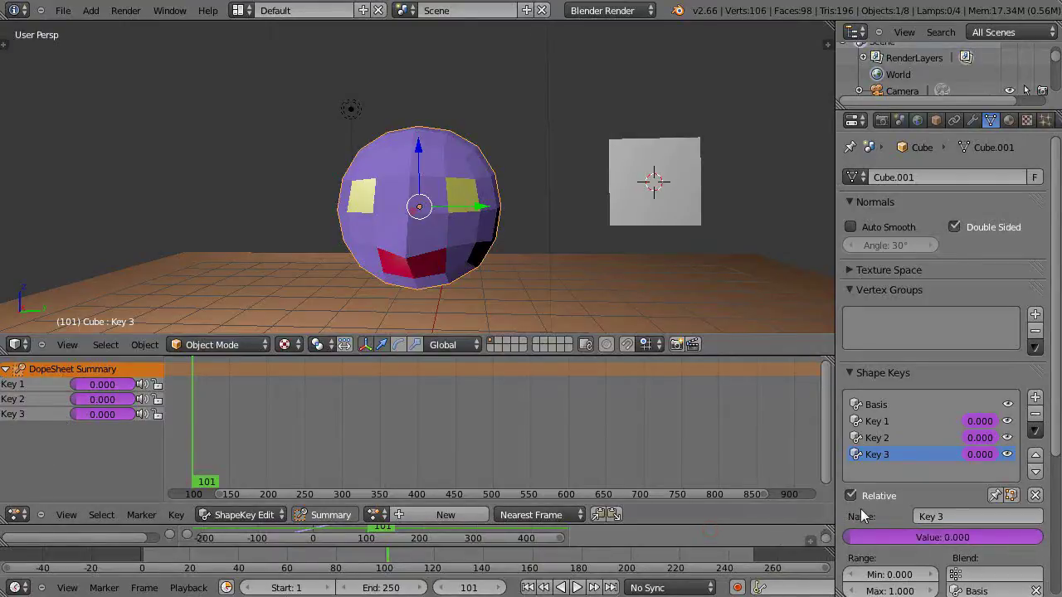
{"action": "left_click", "coordinate": [15, 514]}
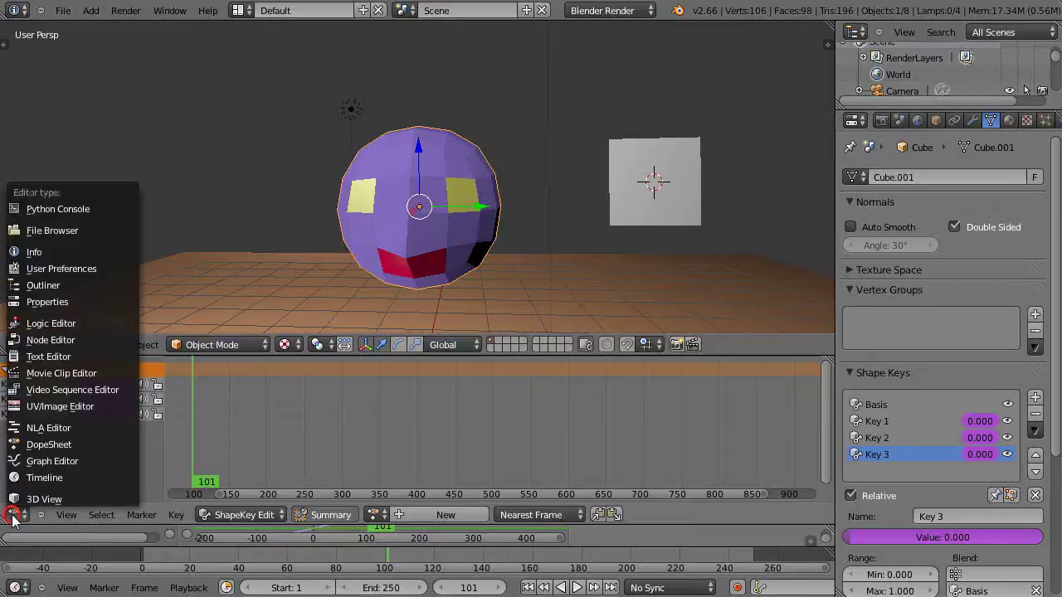
{"action": "left_click", "coordinate": [38, 457]}
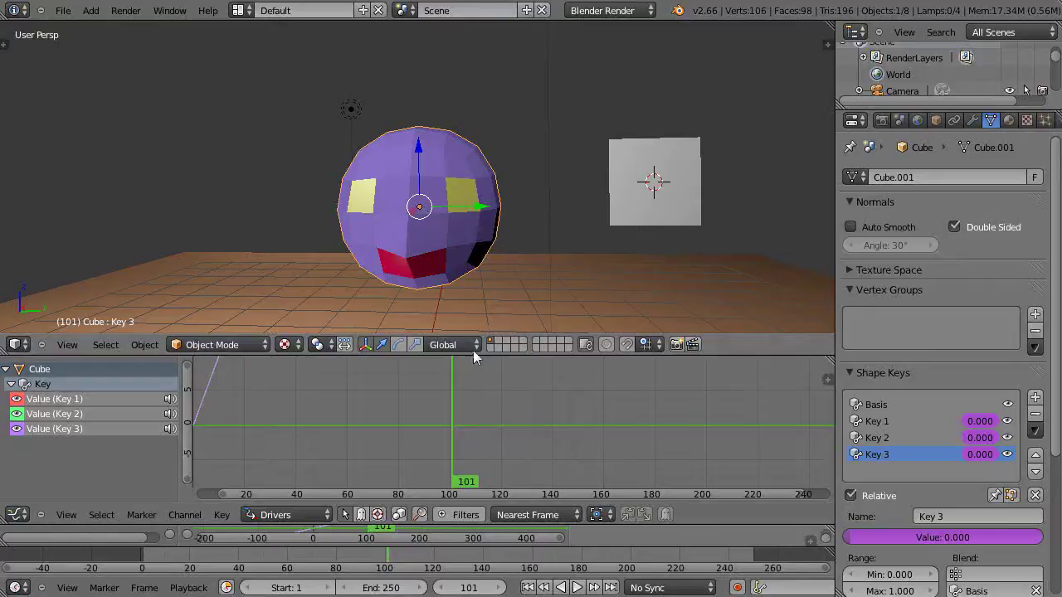
- Enlarge the drivers editor, open its N sidebar, and show Value (Key 1)'s driver settings
{"action": "left_click_drag", "start_coordinate": [484, 354], "coordinate": [484, 370]}
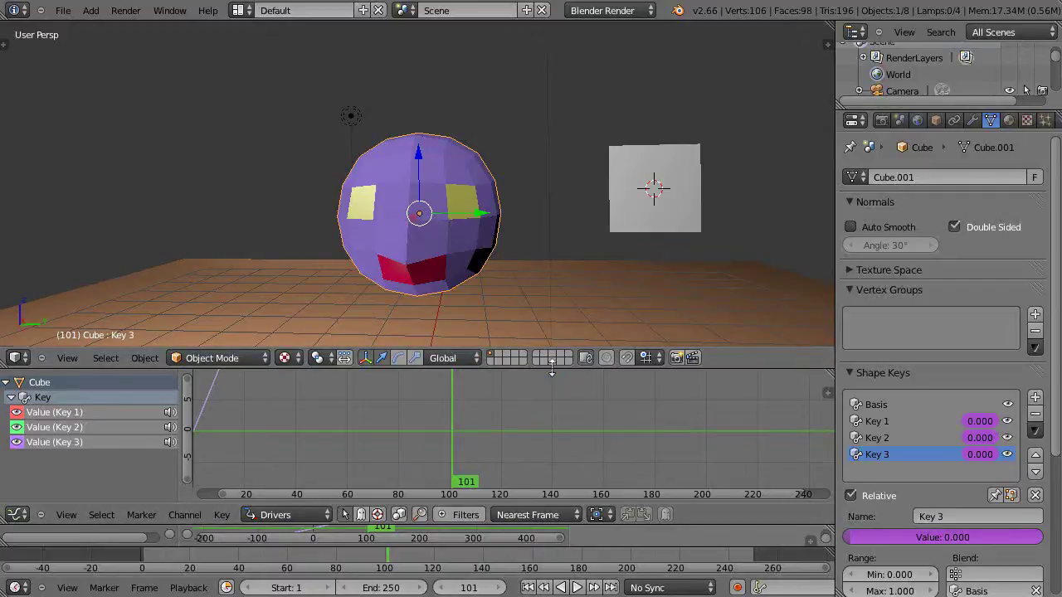
{"action": "left_click_drag", "start_coordinate": [553, 368], "coordinate": [557, 186]}
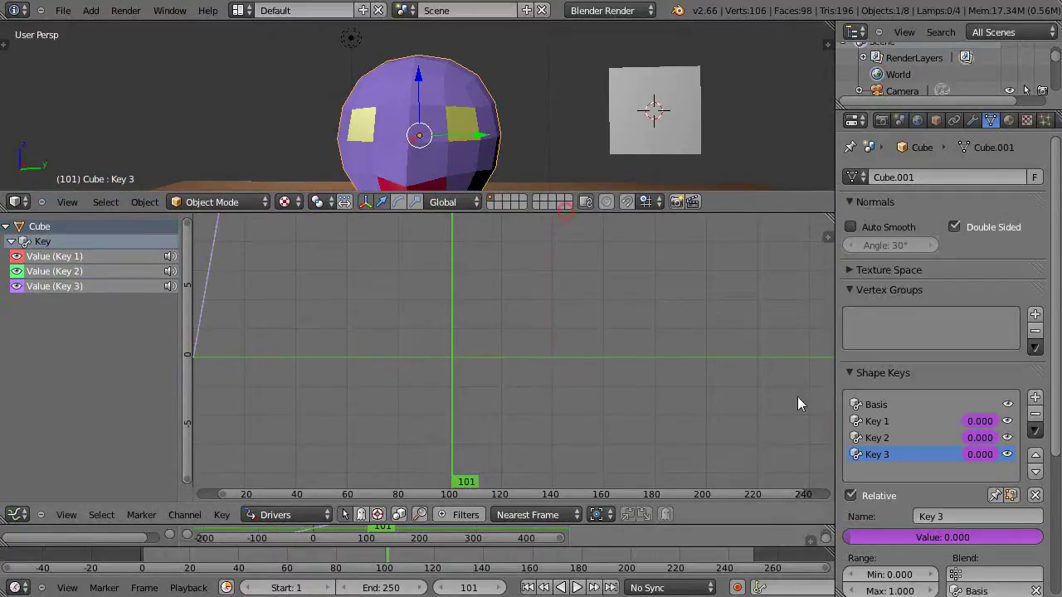
{"action": "key", "text": "n"}
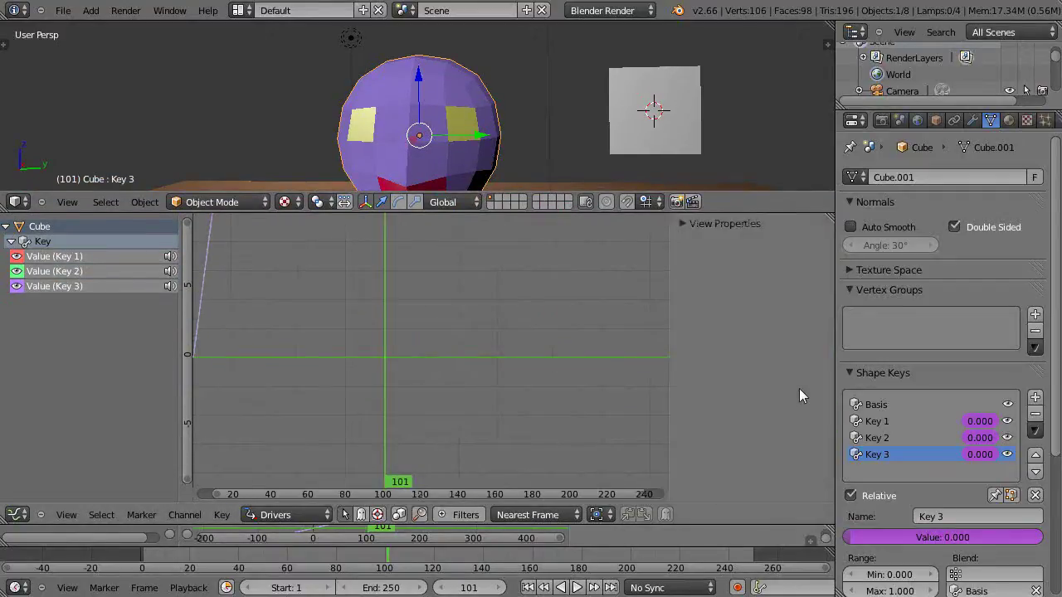
{"action": "left_click", "coordinate": [694, 226]}
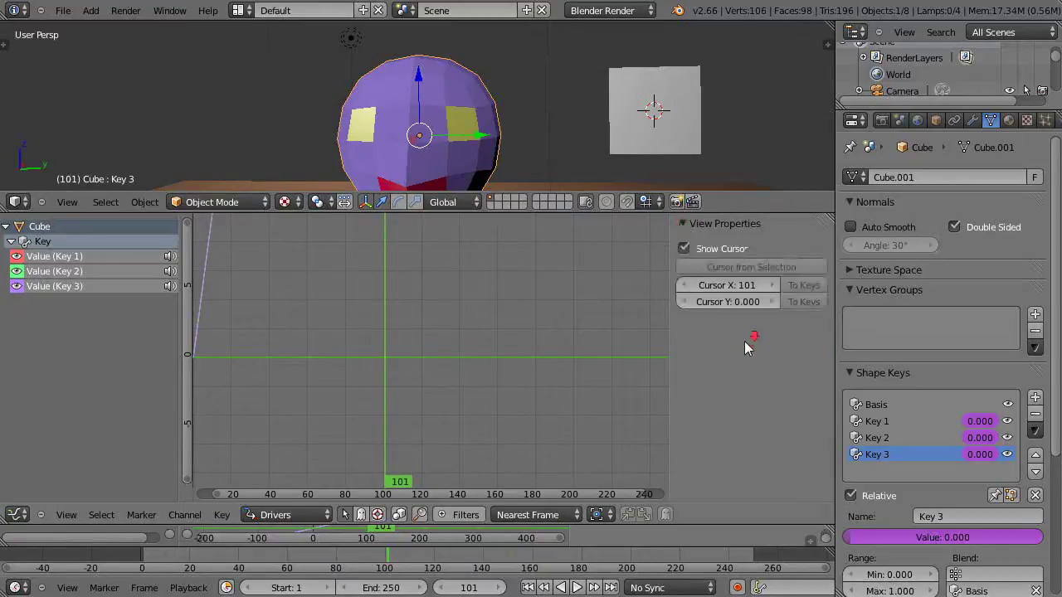
{"action": "left_click", "coordinate": [53, 259]}
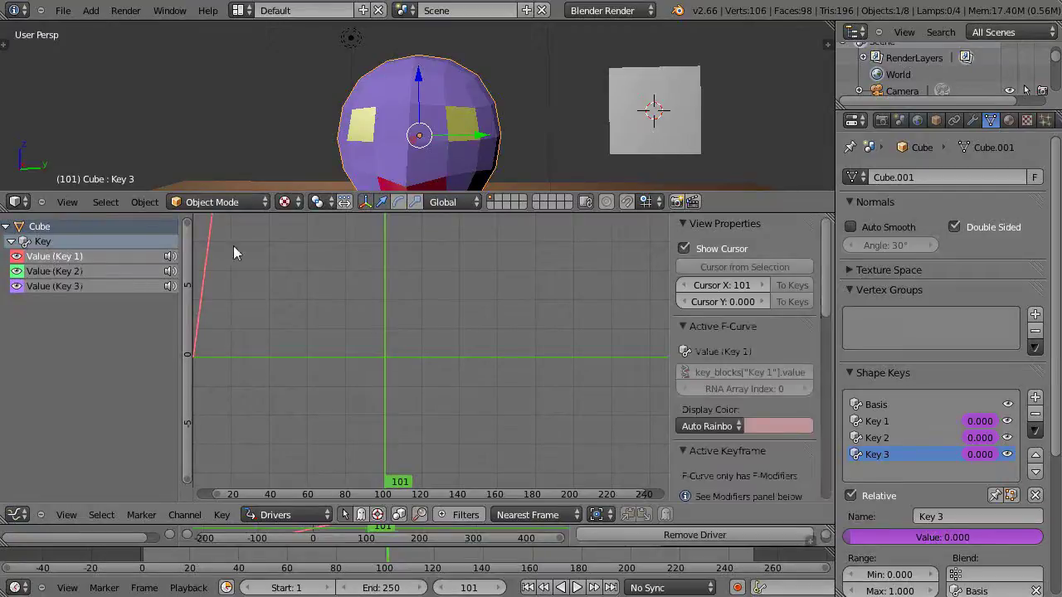
{"action": "left_click_drag", "start_coordinate": [492, 212], "coordinate": [498, 252]}
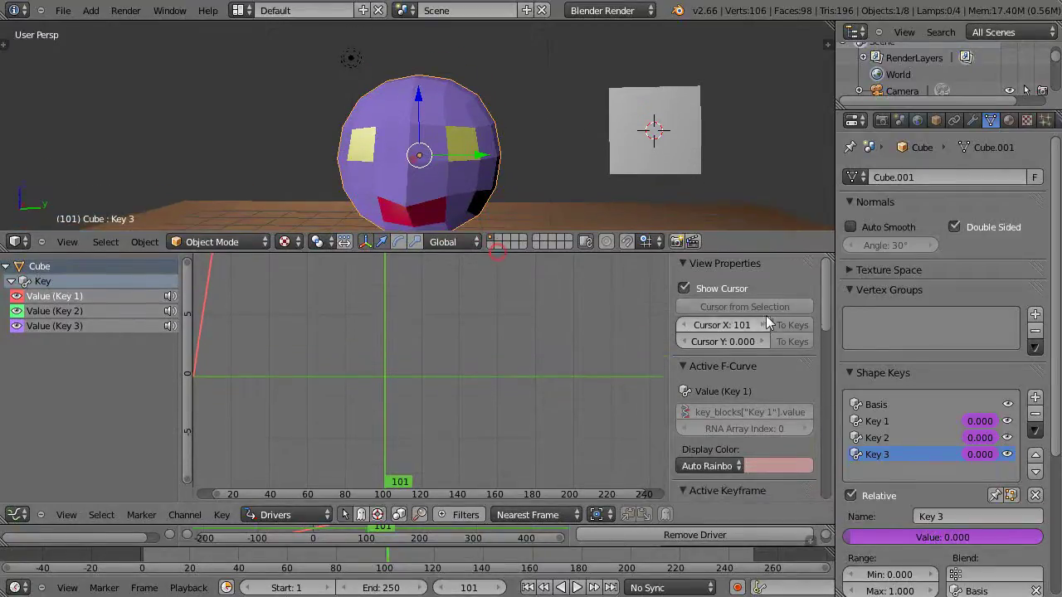
{"action": "left_click_drag", "start_coordinate": [823, 279], "coordinate": [828, 314]}
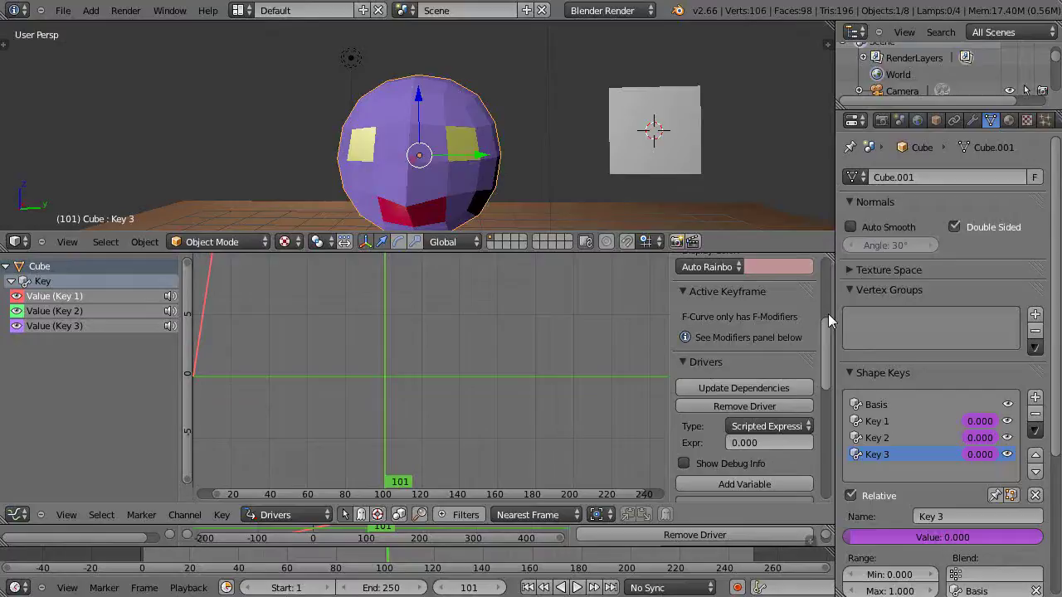
{"action": "left_click", "coordinate": [678, 361]}
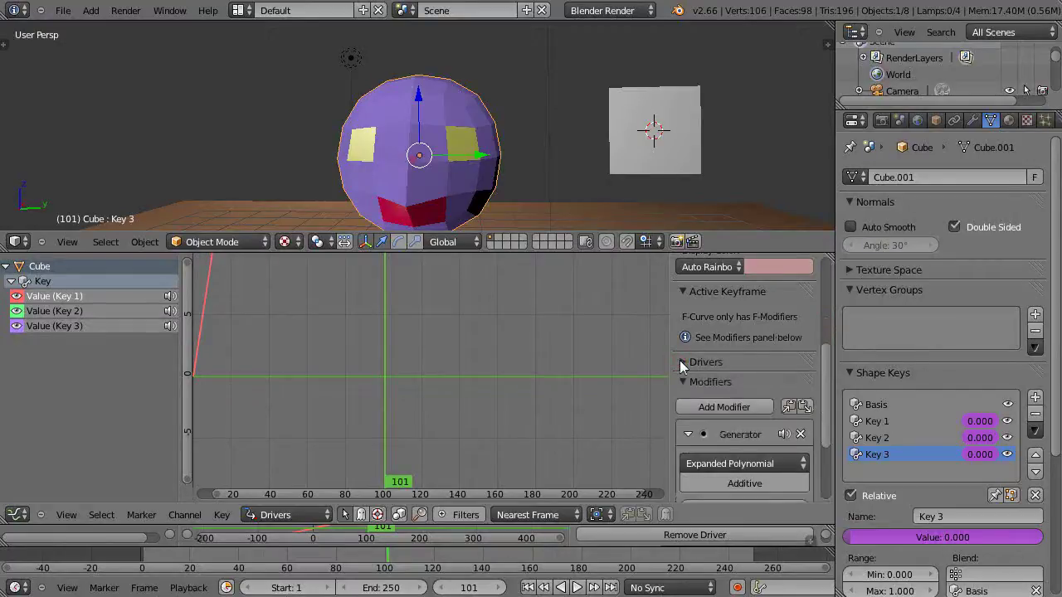
{"action": "left_click", "coordinate": [679, 360]}
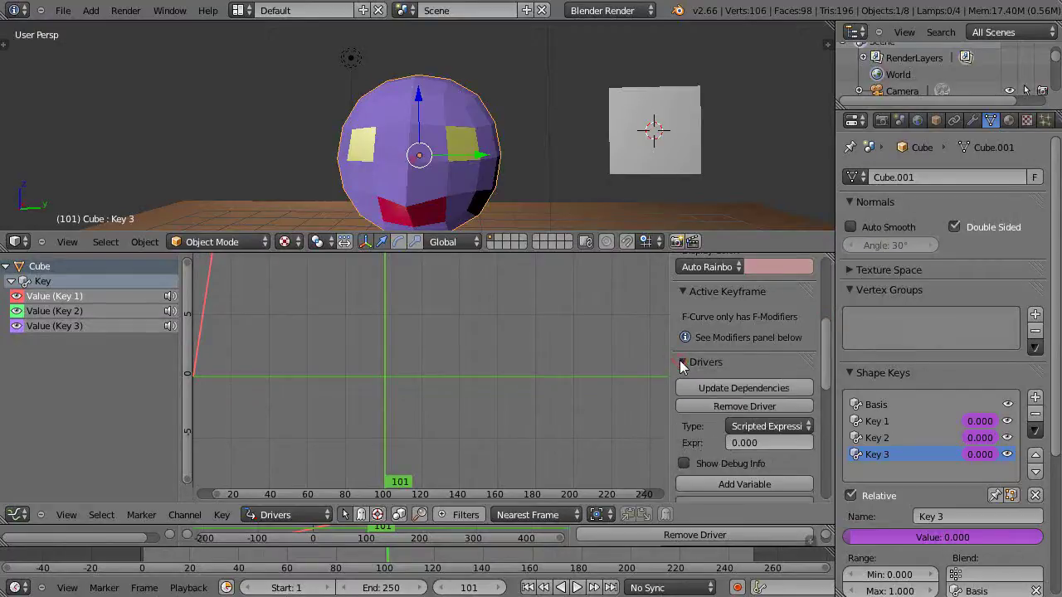
- Change the Key 1 driver type to Averaged Value
{"action": "left_click", "coordinate": [787, 426]}
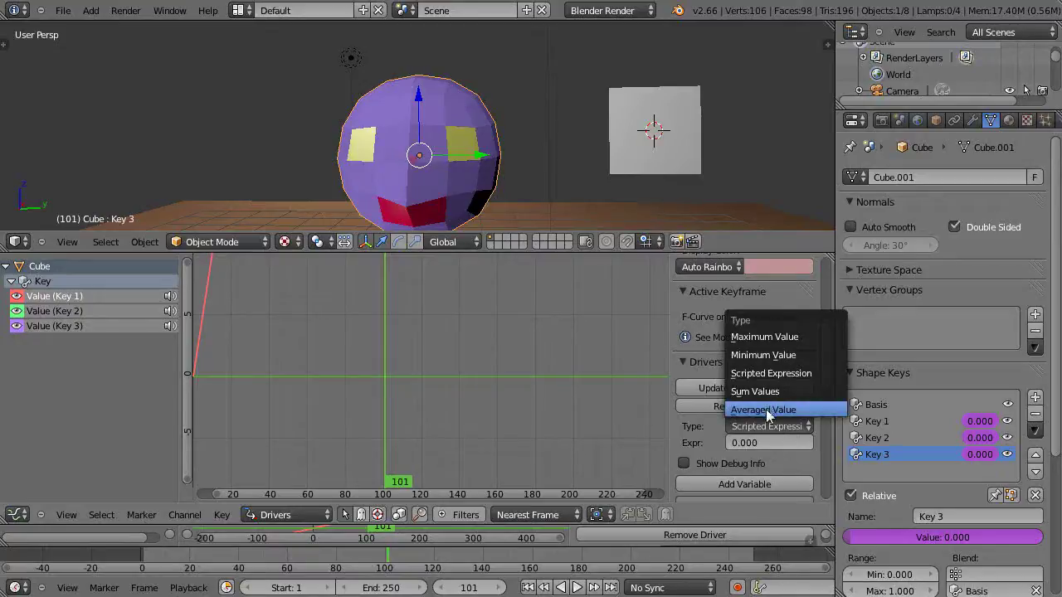
{"action": "left_click", "coordinate": [765, 409]}
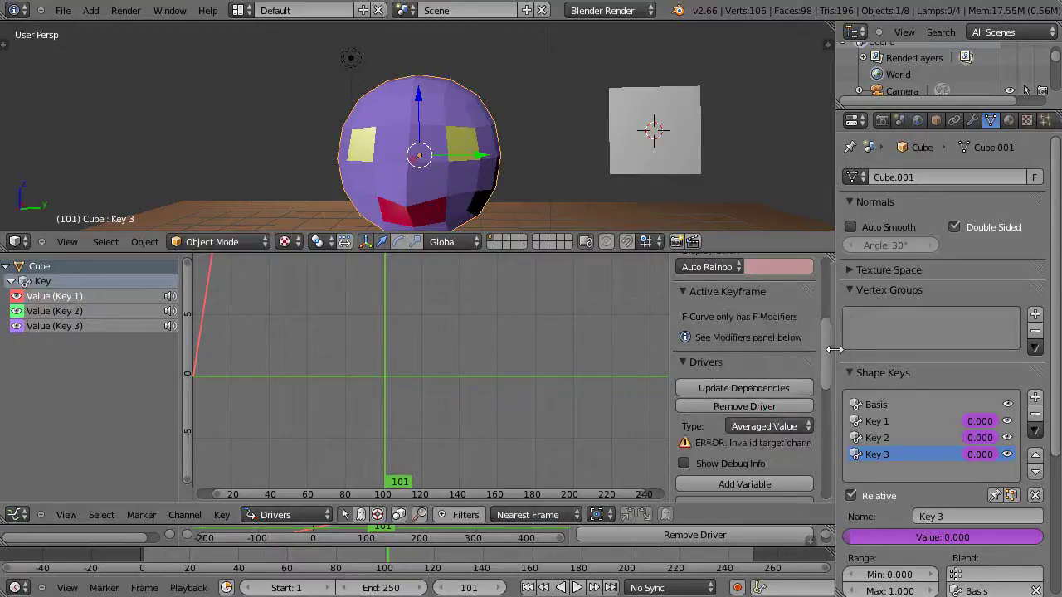
{"action": "left_click_drag", "start_coordinate": [824, 345], "coordinate": [826, 374]}
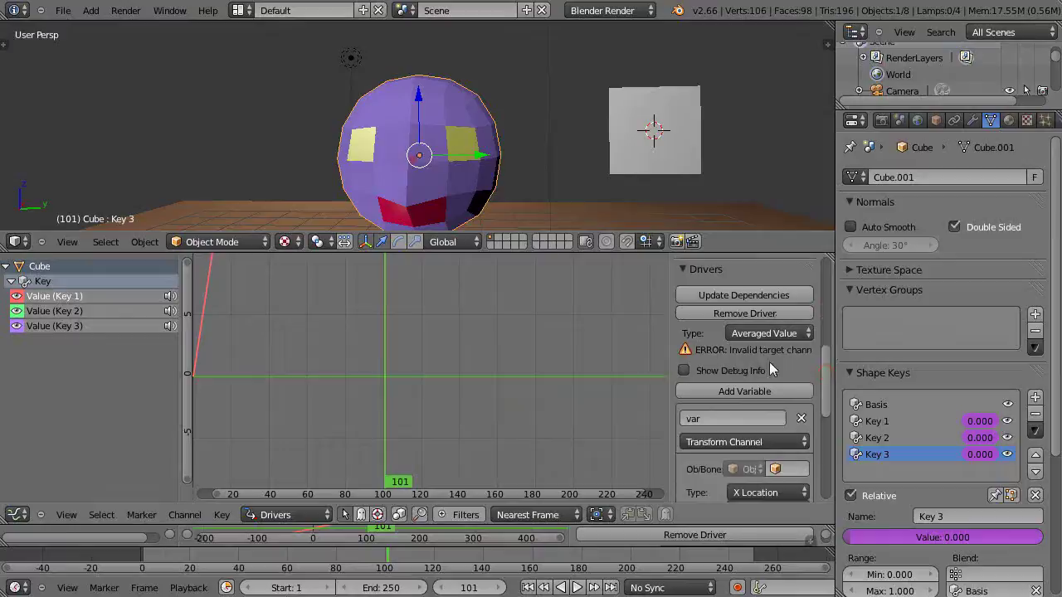
{"action": "mouse_move", "coordinate": [827, 352]}
{"action": "left_mouse_down"}
{"action": "mouse_move", "coordinate": [824, 373]}
{"action": "mouse_move", "coordinate": [823, 361]}
{"action": "left_mouse_up"}
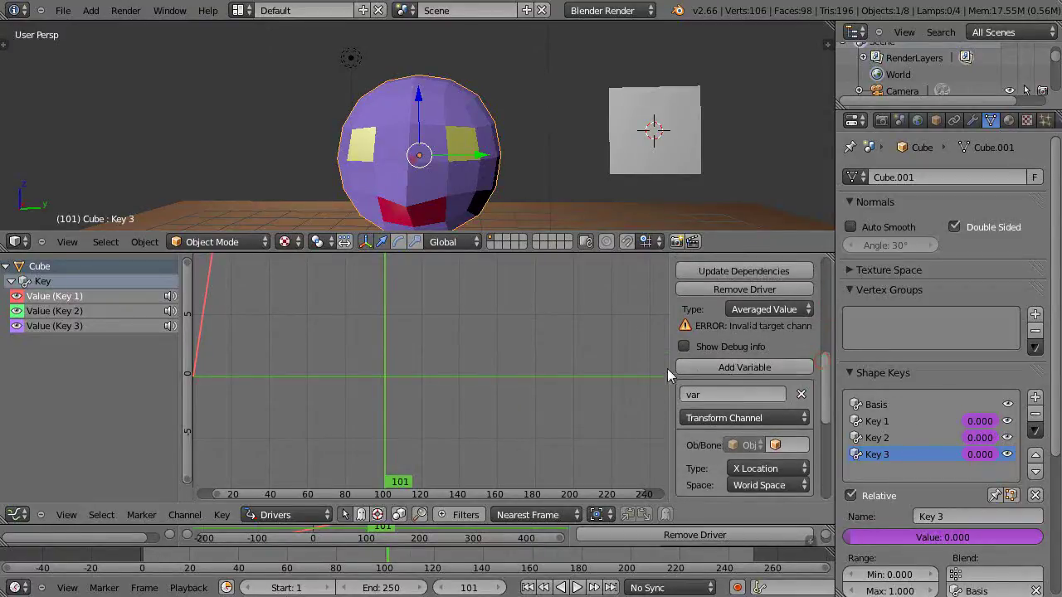
{"action": "left_click_drag", "start_coordinate": [823, 369], "coordinate": [779, 383]}
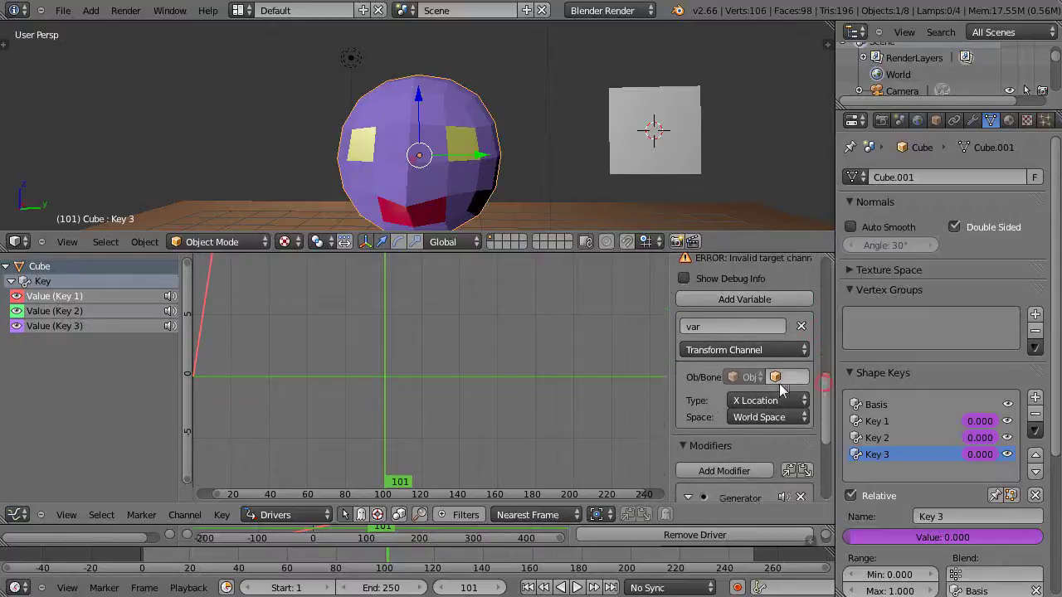
- Replace the existing driver variable with a new Transform Channel variable
{"action": "left_click", "coordinate": [802, 326]}
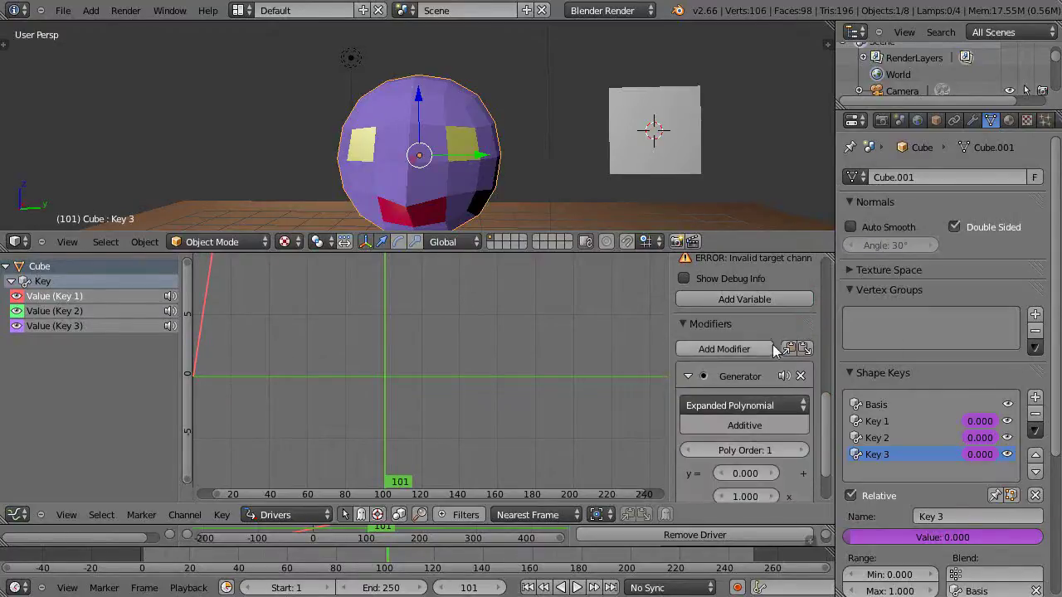
{"action": "left_click", "coordinate": [738, 298]}
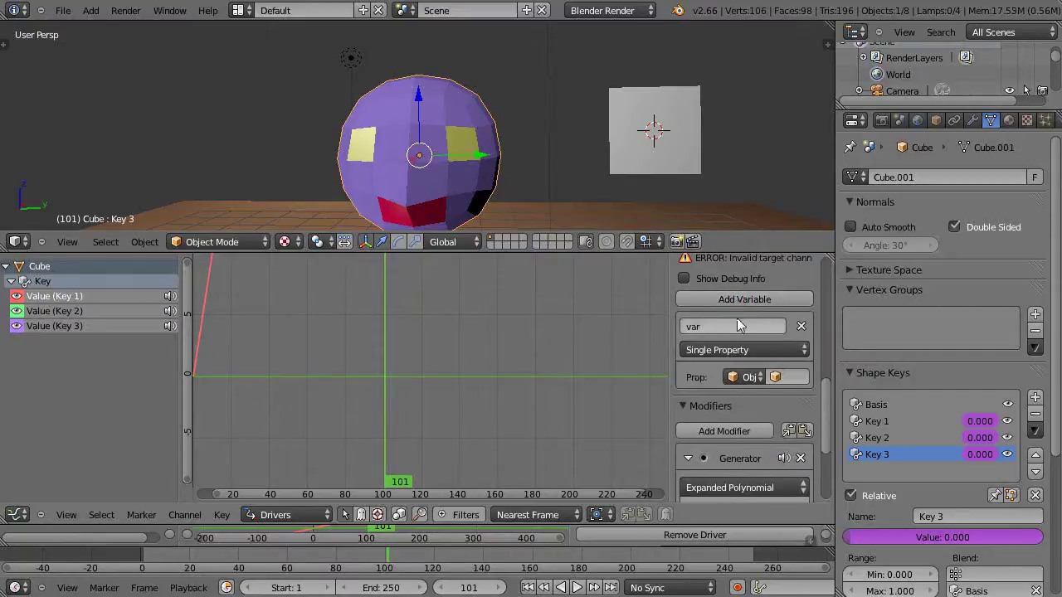
{"action": "left_click", "coordinate": [802, 352]}
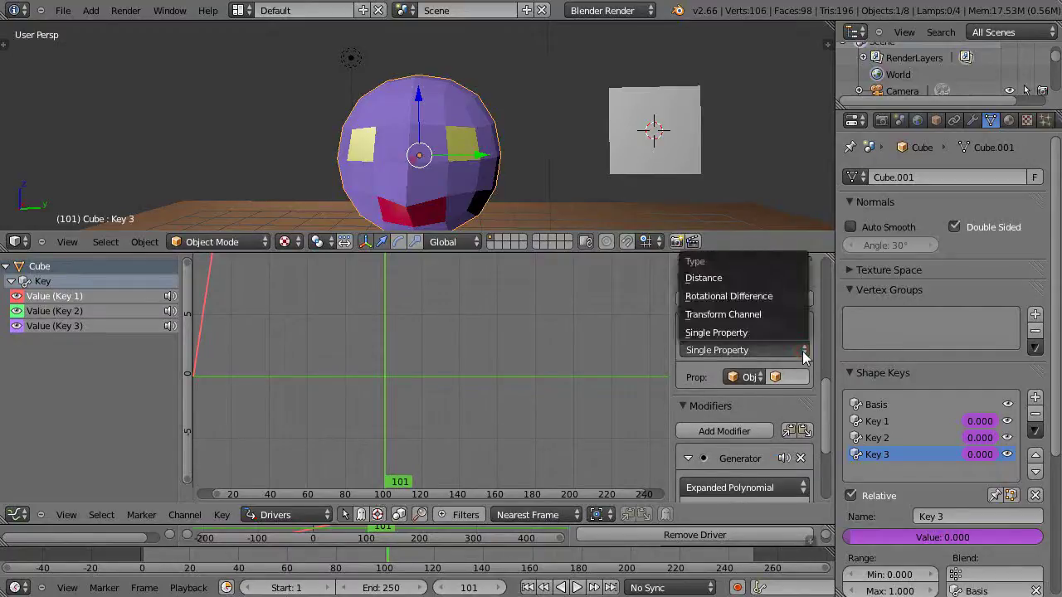
{"action": "left_click", "coordinate": [728, 315]}
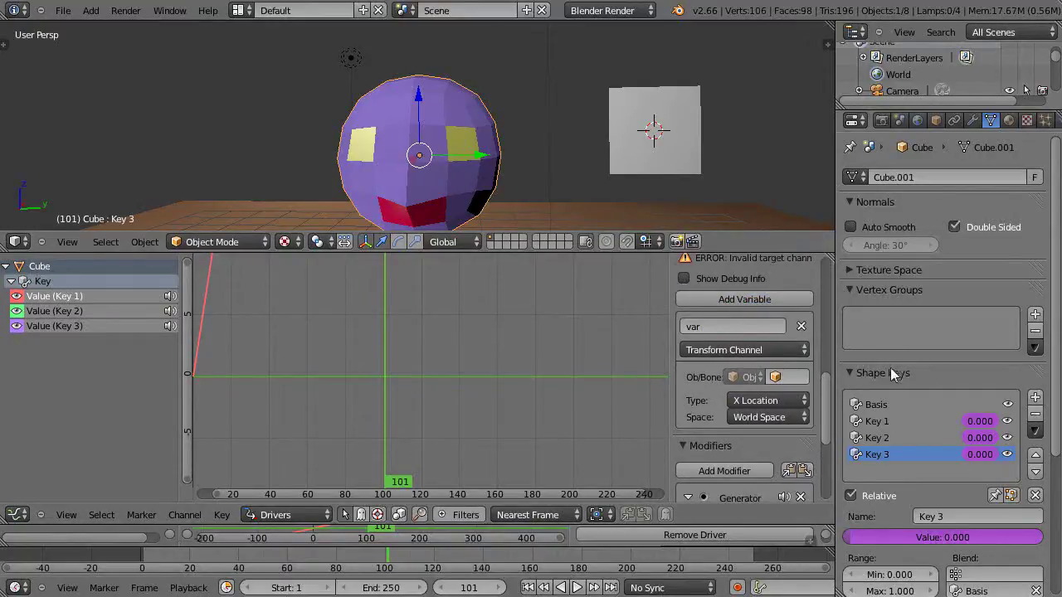
{"action": "left_click", "coordinate": [881, 422]}
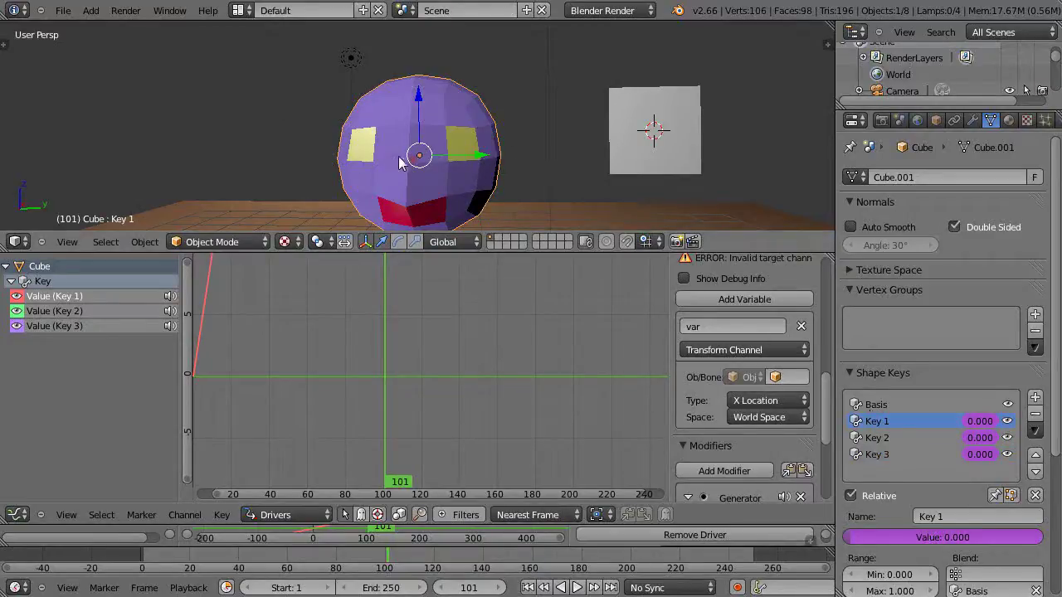
- Nudge the white control plane along Y and slightly down, then reselect the purple head
{"action": "right_click", "coordinate": [650, 121]}
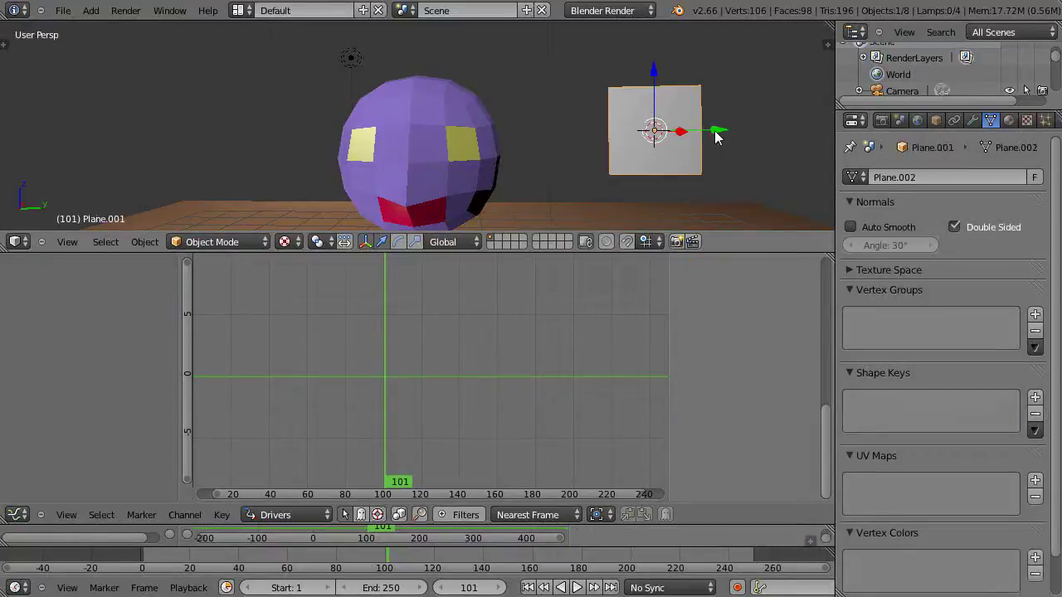
{"action": "left_click_drag", "start_coordinate": [717, 135], "coordinate": [678, 179]}
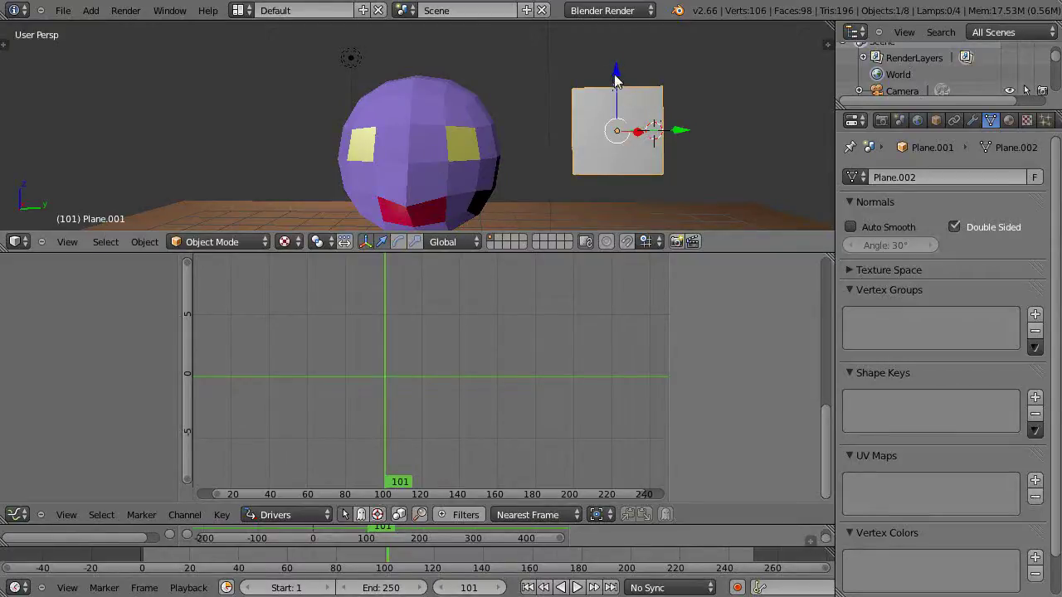
{"action": "mouse_move", "coordinate": [615, 79]}
{"action": "left_mouse_down"}
{"action": "mouse_move", "coordinate": [619, 213]}
{"action": "mouse_move", "coordinate": [620, 90]}
{"action": "left_mouse_up"}
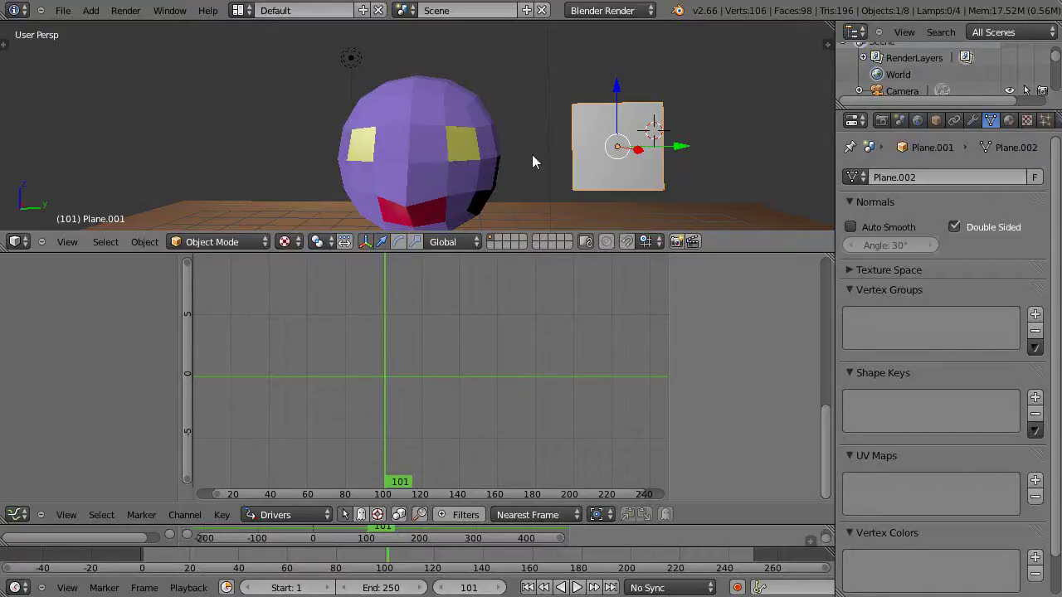
{"action": "right_click", "coordinate": [385, 135]}
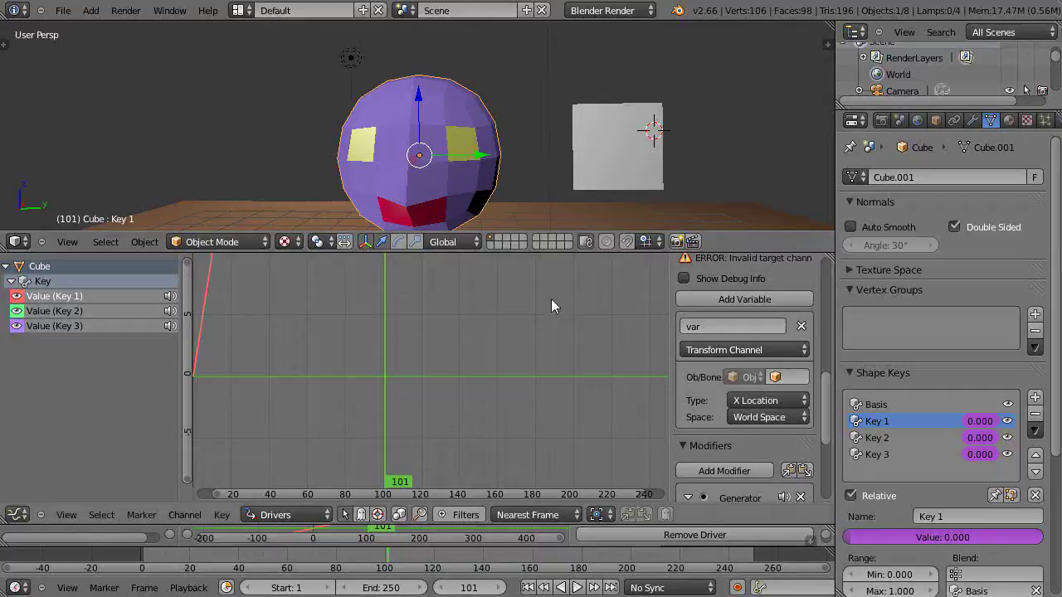
- Set Key 1's driver variable to read Y Location in Local Space
{"action": "scroll", "coordinate": [546, 328], "scroll_direction": "down", "scroll_amount": 2}
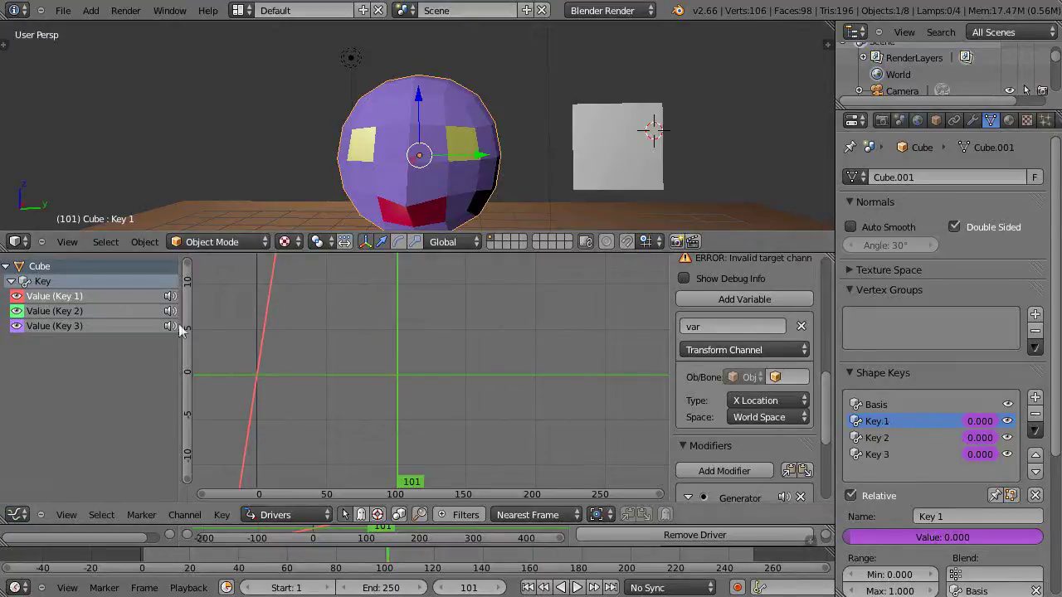
{"action": "left_click", "coordinate": [762, 400]}
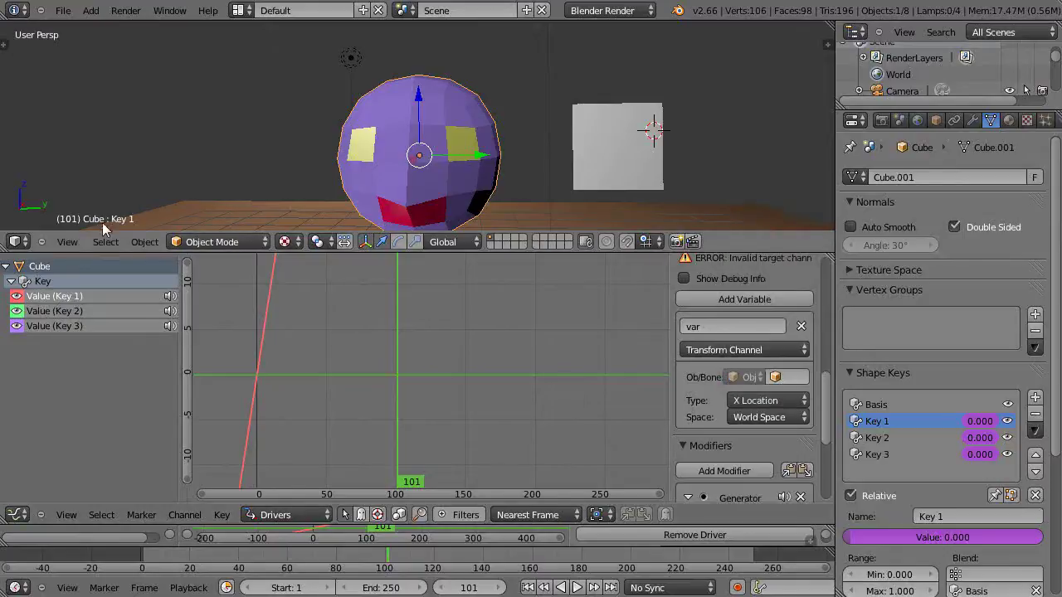
{"action": "left_click", "coordinate": [754, 401]}
{"action": "left_click", "coordinate": [747, 365]}
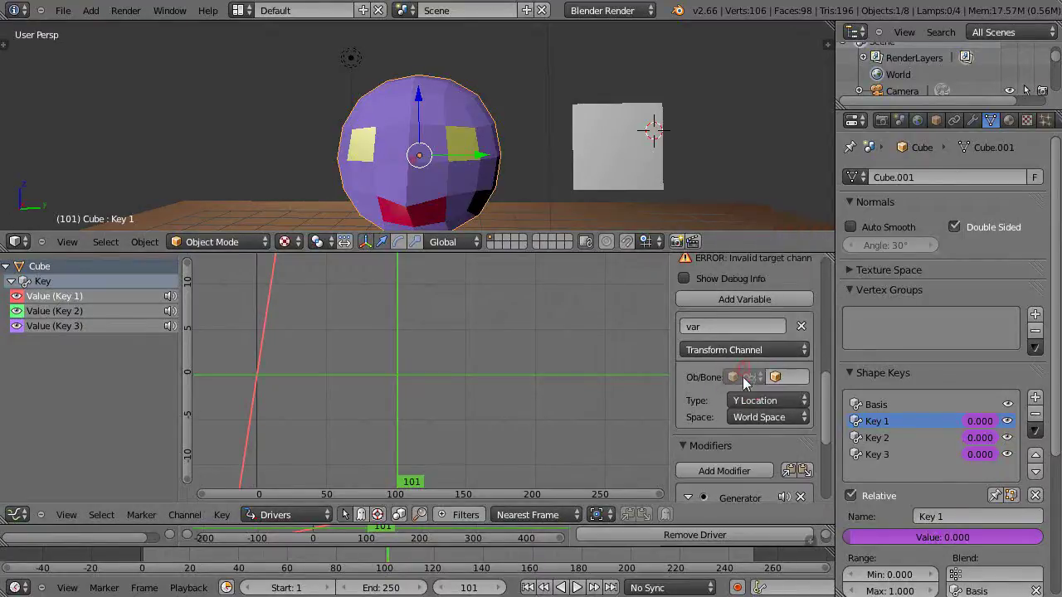
{"action": "left_click", "coordinate": [754, 419]}
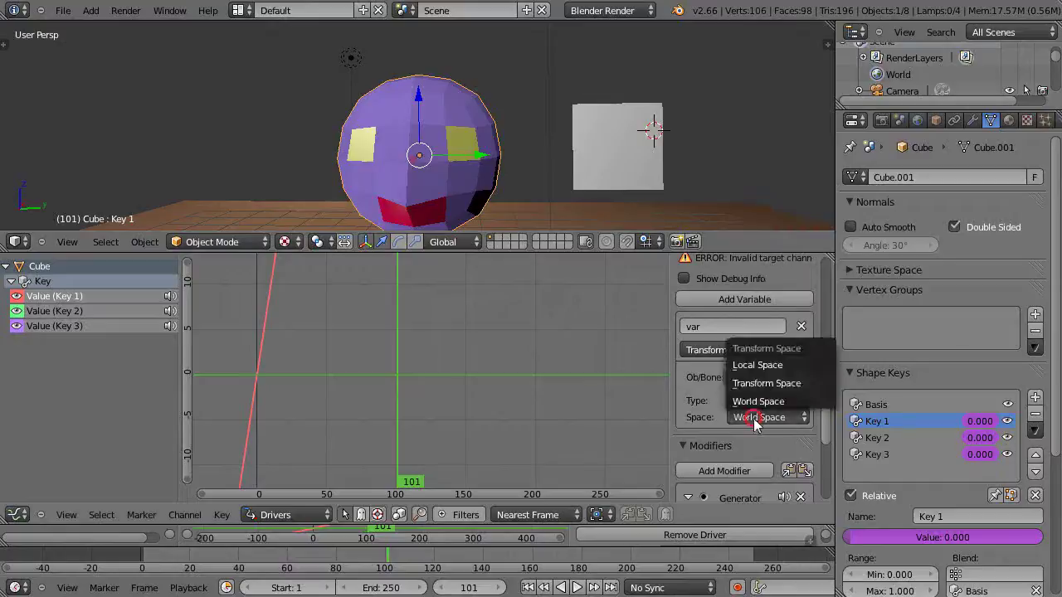
{"action": "left_click", "coordinate": [750, 366]}
{"action": "left_click_drag", "start_coordinate": [827, 383], "coordinate": [828, 430]}
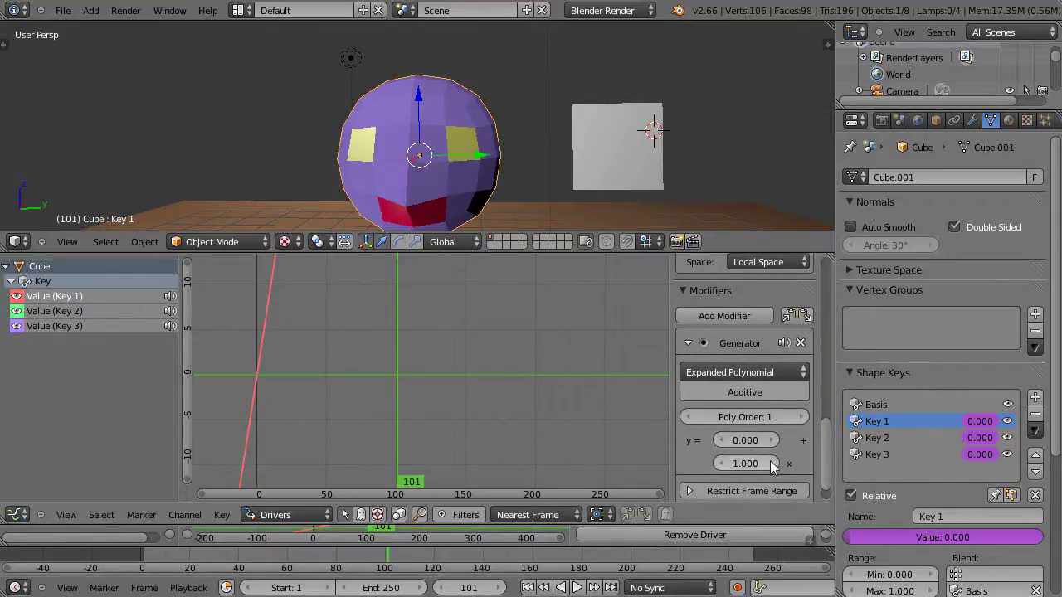
{"action": "left_click_drag", "start_coordinate": [826, 453], "coordinate": [825, 461]}
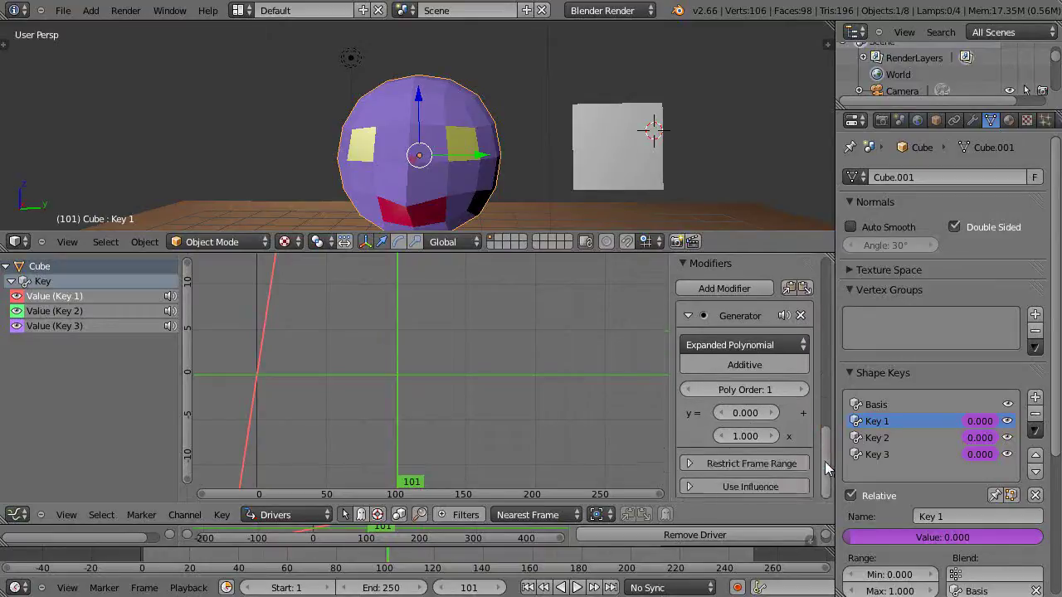
- Move the control plane sideways along X with G X
{"action": "right_click", "coordinate": [619, 159]}
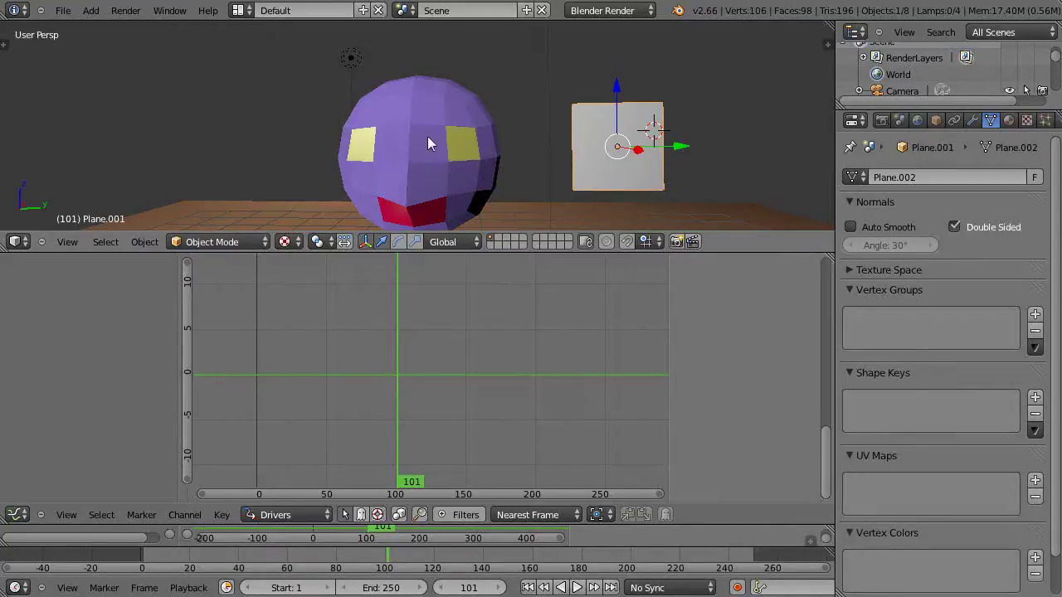
{"action": "key", "text": "g"}
{"action": "key", "text": "x"}
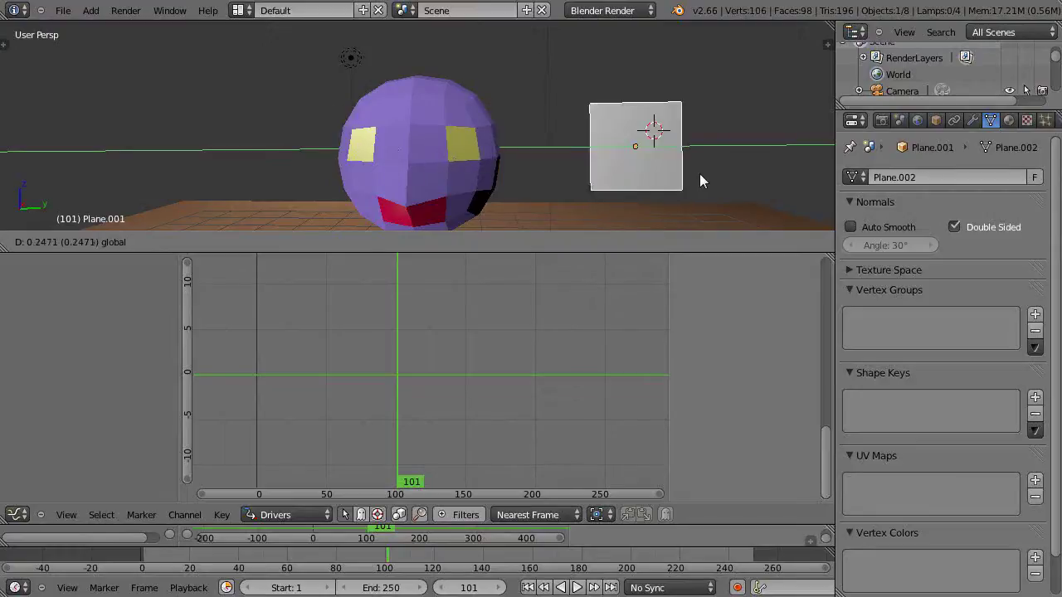
{"action": "left_click", "coordinate": [672, 181]}
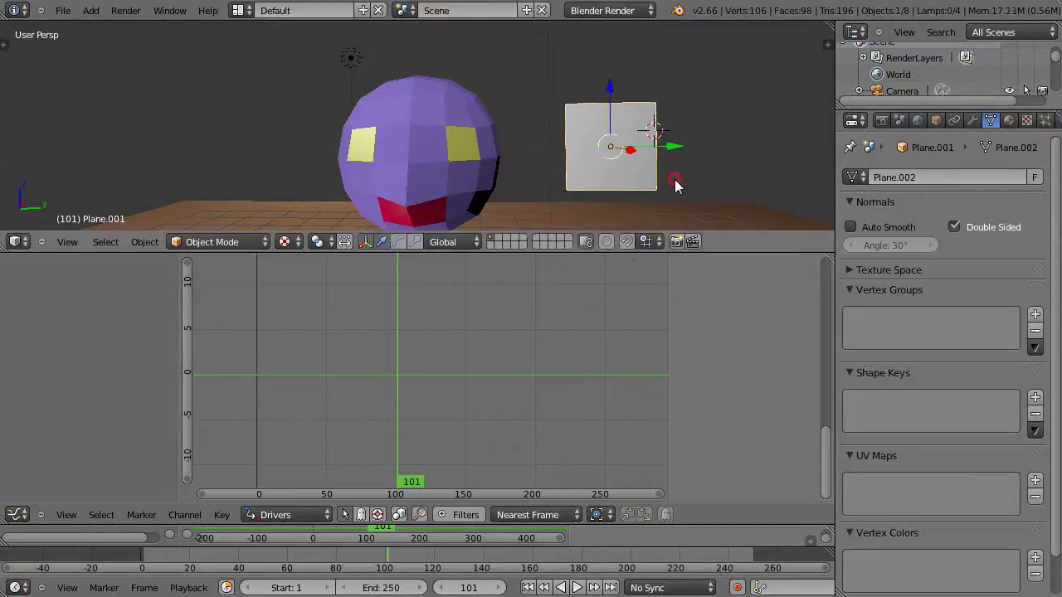
- Target the head's Key 1 driver variable at Plane.001, enlarging the eyes to full size
{"action": "right_click", "coordinate": [394, 187]}
{"action": "scroll", "coordinate": [809, 372], "scroll_direction": "up", "scroll_amount": 5}
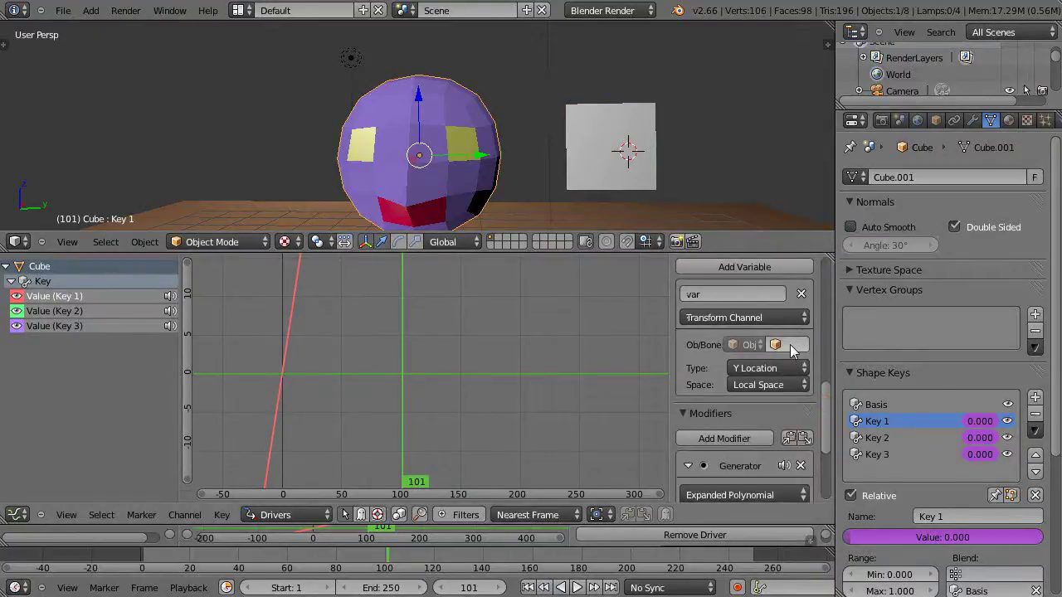
{"action": "right_click", "coordinate": [608, 141]}
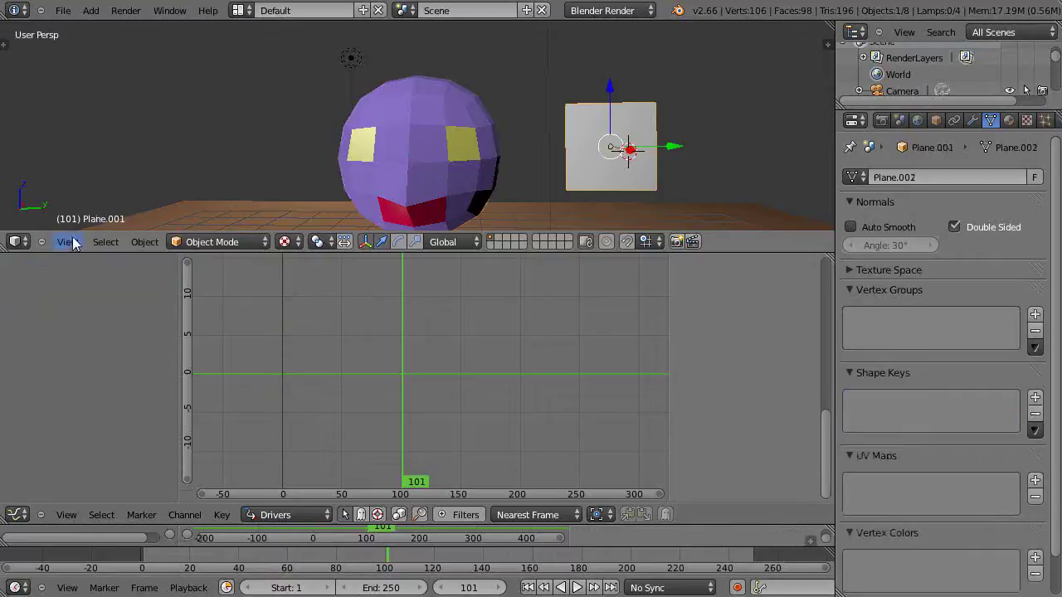
{"action": "right_click", "coordinate": [417, 175]}
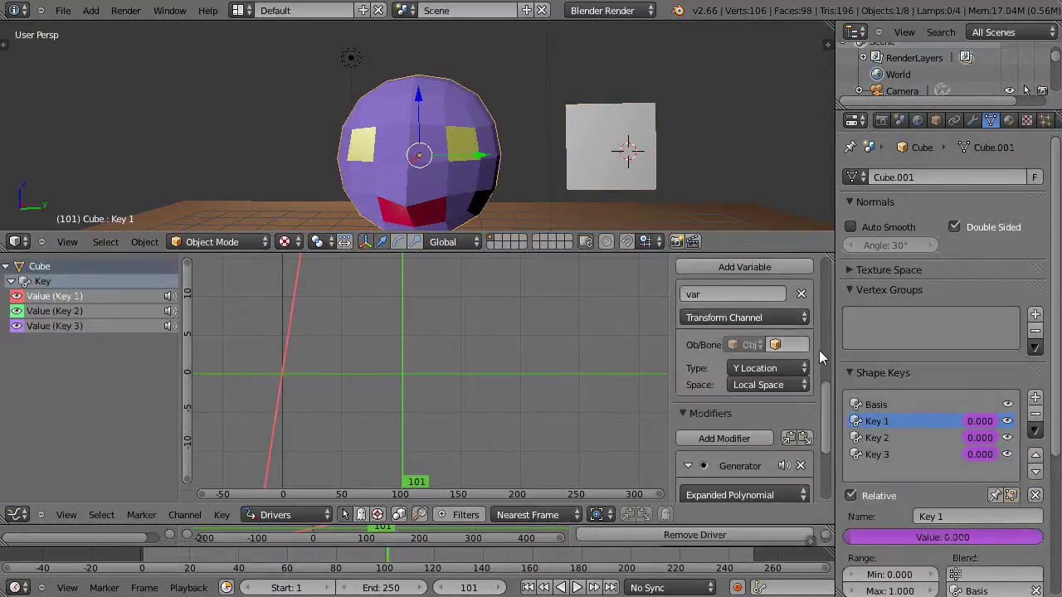
{"action": "left_click_drag", "start_coordinate": [827, 399], "coordinate": [824, 392]}
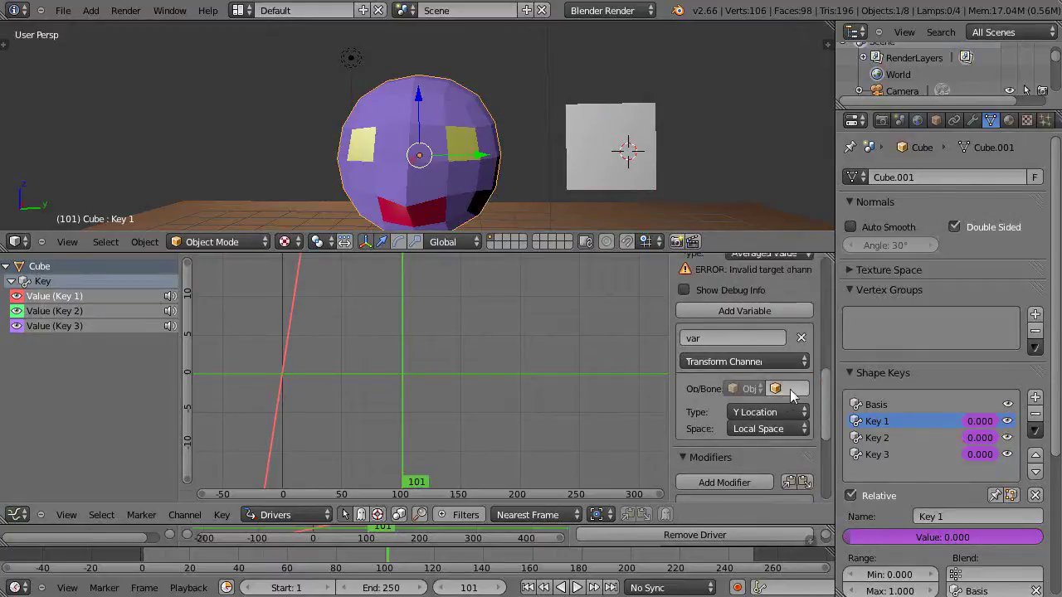
{"action": "left_click", "coordinate": [790, 389]}
{"action": "left_click", "coordinate": [794, 525]}
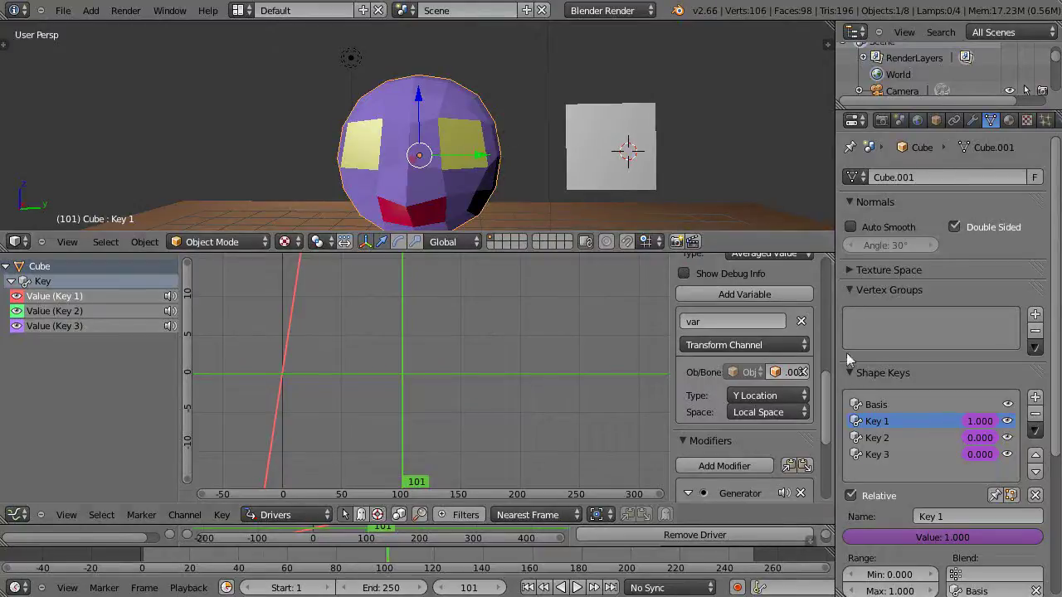
- Slide the control plane along Y to test the eyes, leaving it at Y 2.74797
{"action": "right_click", "coordinate": [627, 147]}
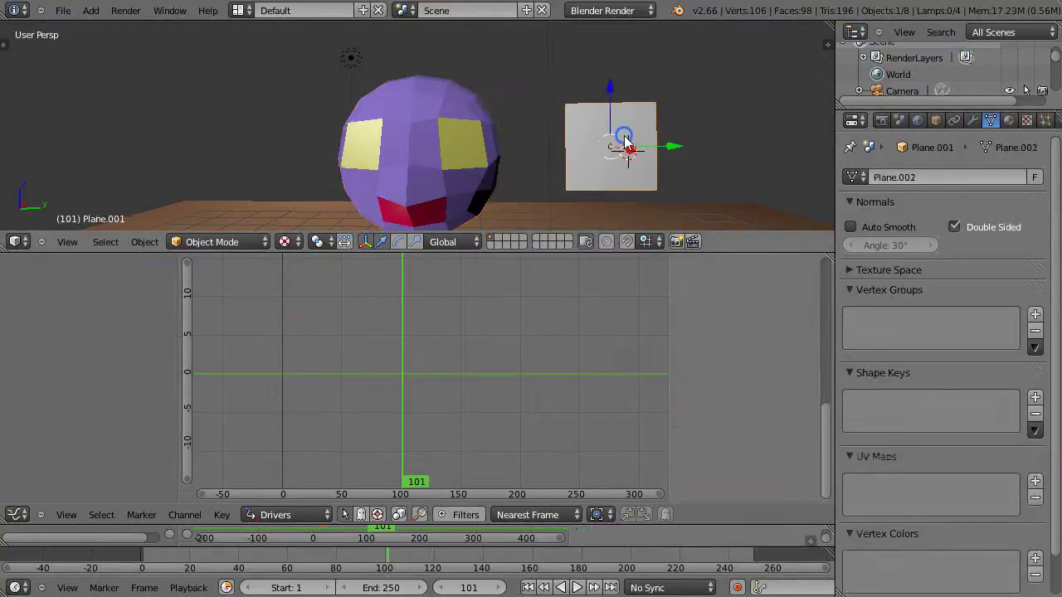
{"action": "left_click_drag", "start_coordinate": [675, 150], "coordinate": [659, 199]}
{"action": "left_click_drag", "start_coordinate": [580, 253], "coordinate": [647, 390]}
{"action": "key", "text": "n"}
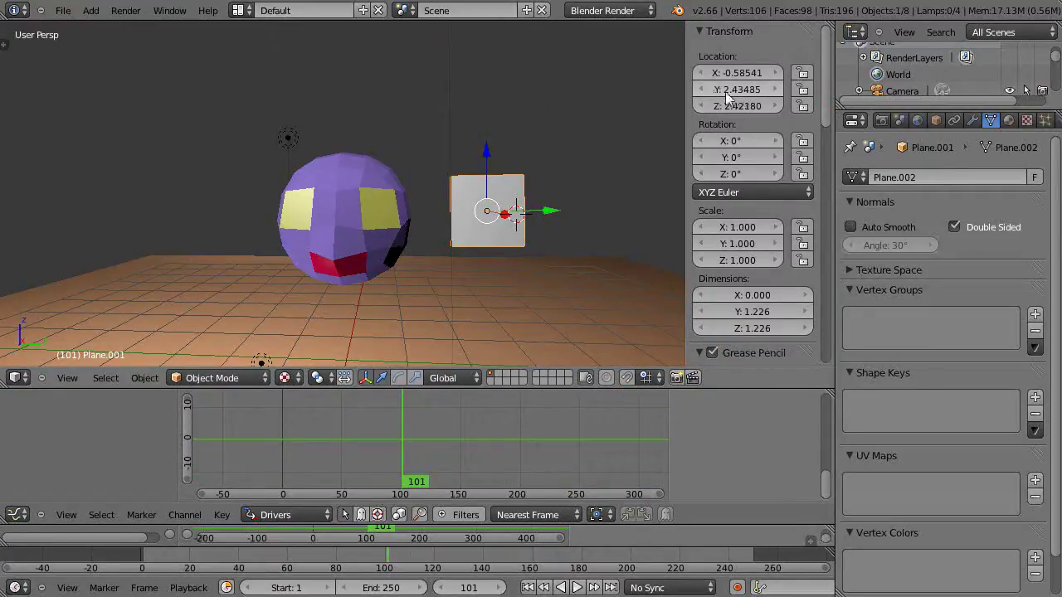
{"action": "mouse_move", "coordinate": [551, 217]}
{"action": "left_mouse_down"}
{"action": "mouse_move", "coordinate": [398, 200]}
{"action": "mouse_move", "coordinate": [459, 212]}
{"action": "mouse_move", "coordinate": [449, 221]}
{"action": "mouse_move", "coordinate": [560, 224]}
{"action": "left_mouse_up"}
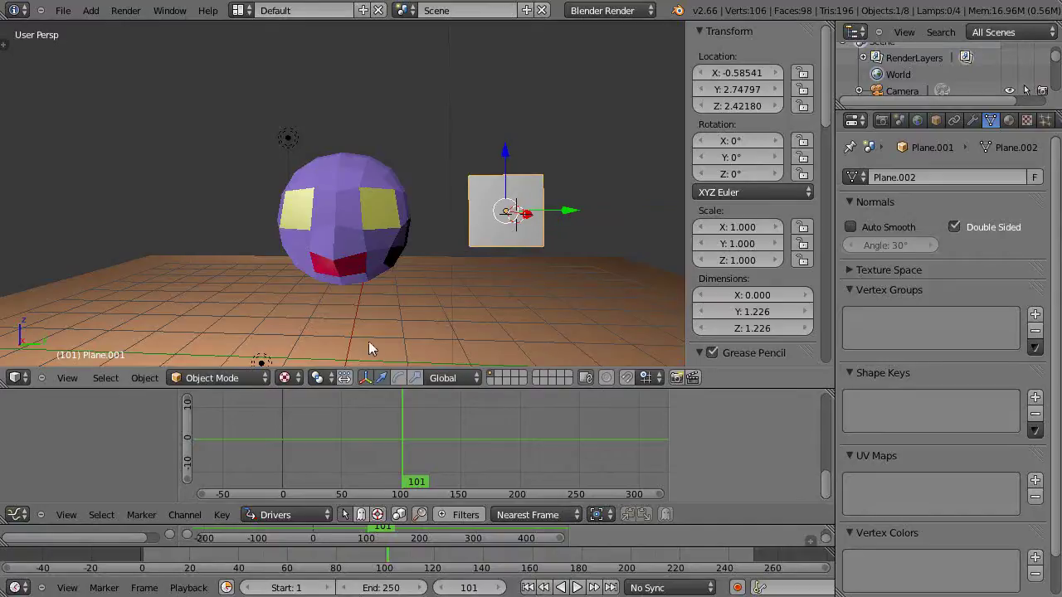
- Select the head's Key 2 driver and set its type to Averaged Value
{"action": "right_click", "coordinate": [346, 213]}
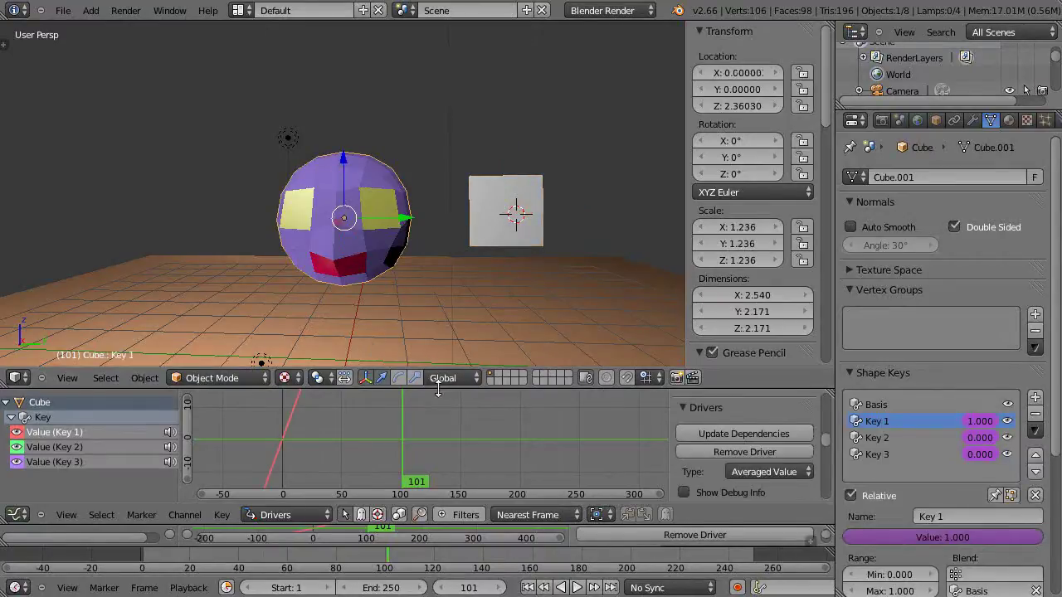
{"action": "left_click_drag", "start_coordinate": [437, 387], "coordinate": [455, 182]}
{"action": "scroll", "coordinate": [796, 377], "scroll_direction": "up", "scroll_amount": 8}
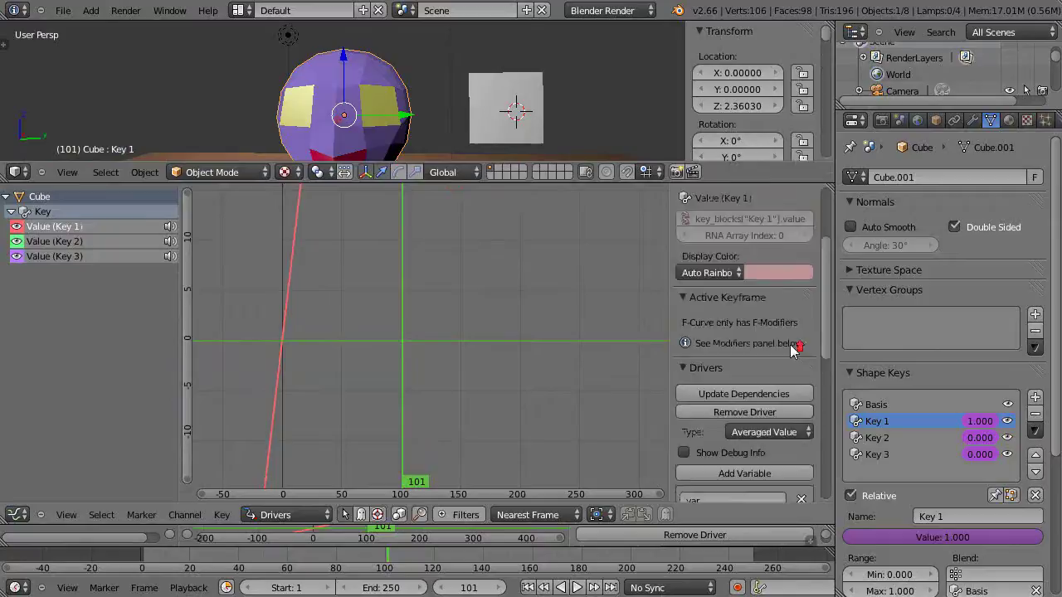
{"action": "left_click", "coordinate": [69, 241]}
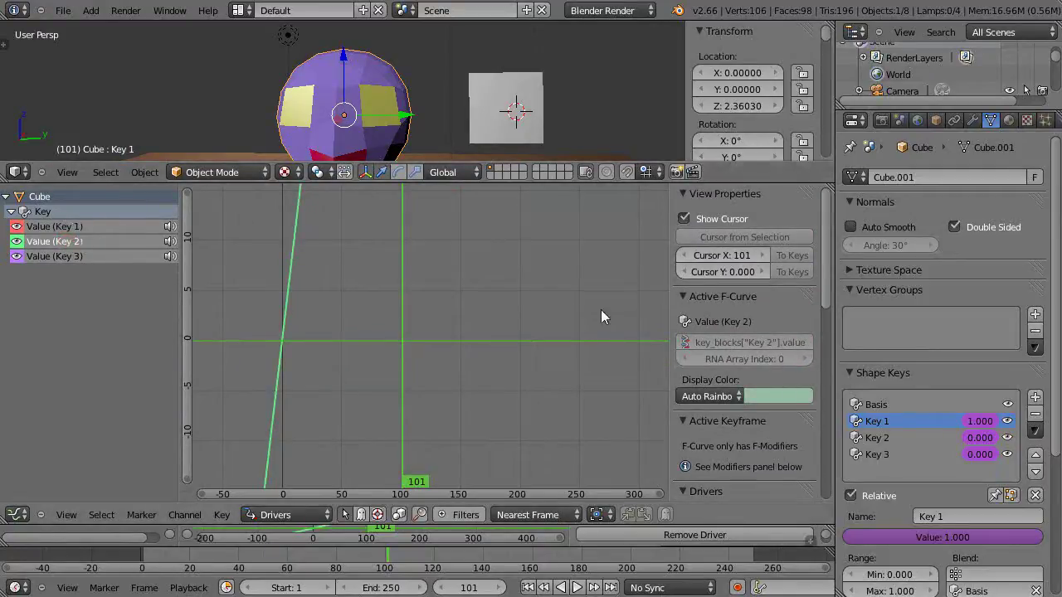
{"action": "left_click_drag", "start_coordinate": [821, 238], "coordinate": [820, 301]}
{"action": "left_click", "coordinate": [751, 393]}
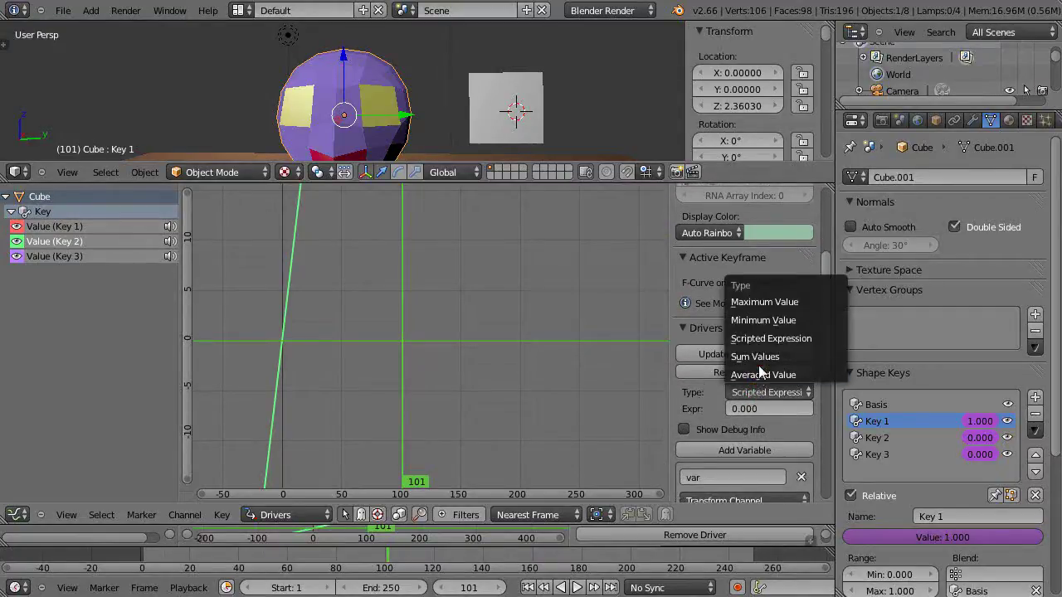
{"action": "left_click", "coordinate": [760, 374]}
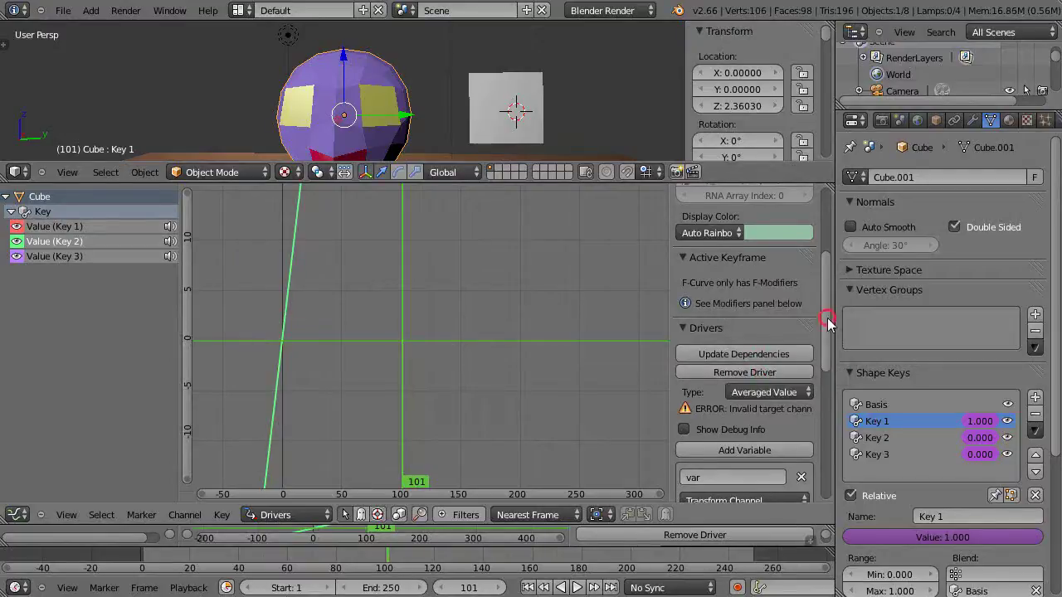
- Make Key 2's variable read Plane.001's Z Location in Local Space
{"action": "left_click_drag", "start_coordinate": [827, 315], "coordinate": [826, 362]}
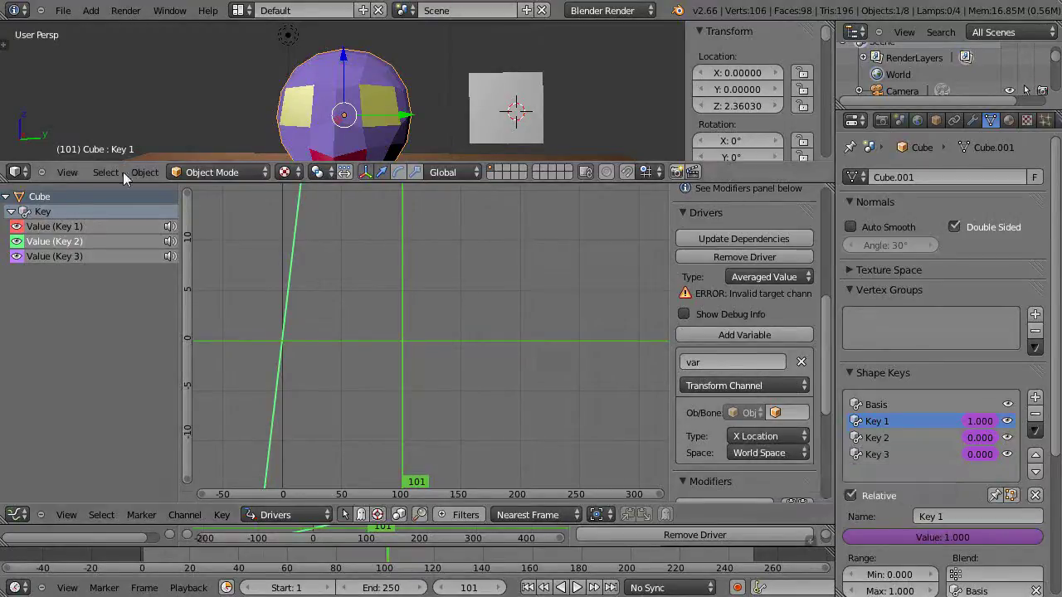
{"action": "left_click", "coordinate": [778, 436]}
{"action": "left_click", "coordinate": [749, 386]}
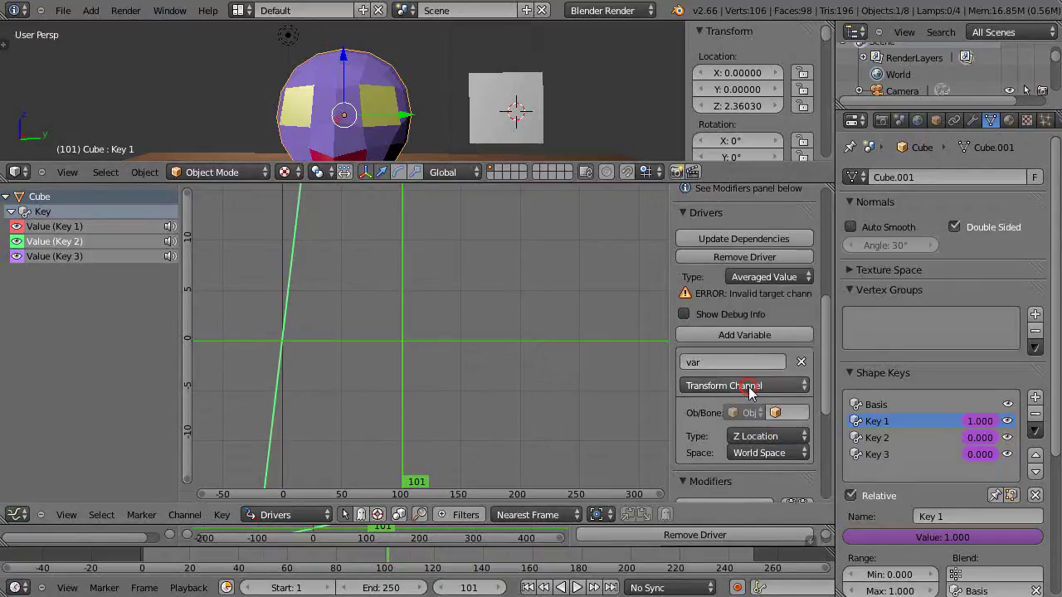
{"action": "left_click", "coordinate": [760, 453]}
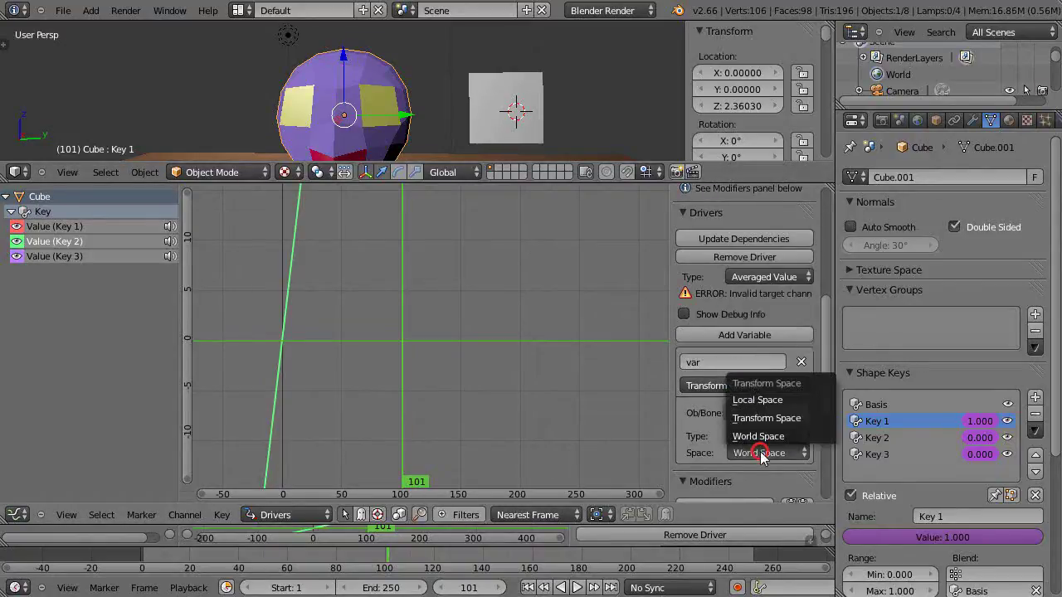
{"action": "left_click", "coordinate": [747, 400]}
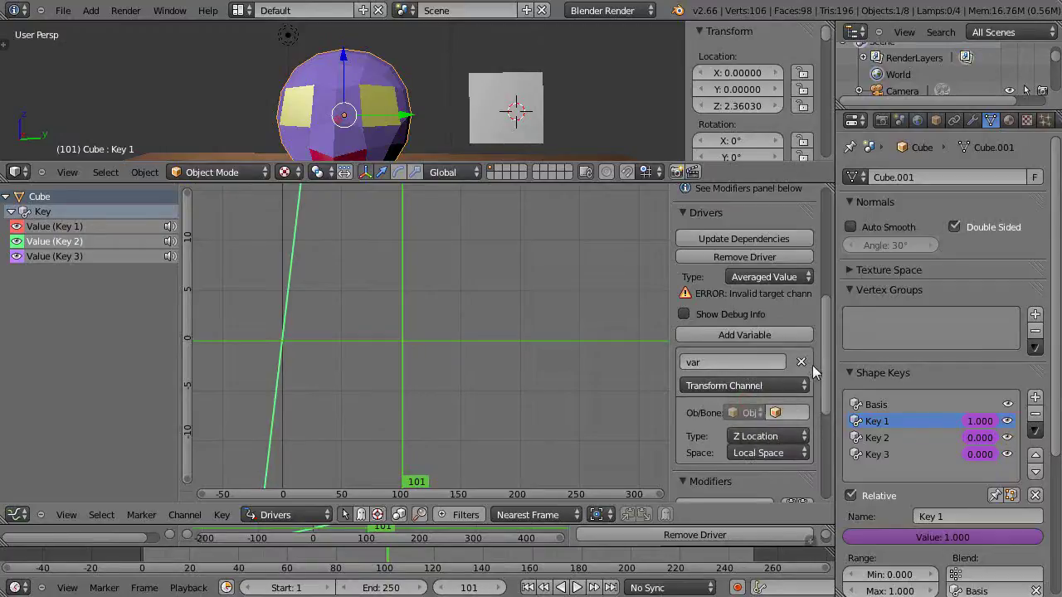
{"action": "left_click_drag", "start_coordinate": [825, 384], "coordinate": [825, 405]}
{"action": "left_click", "coordinate": [780, 340]}
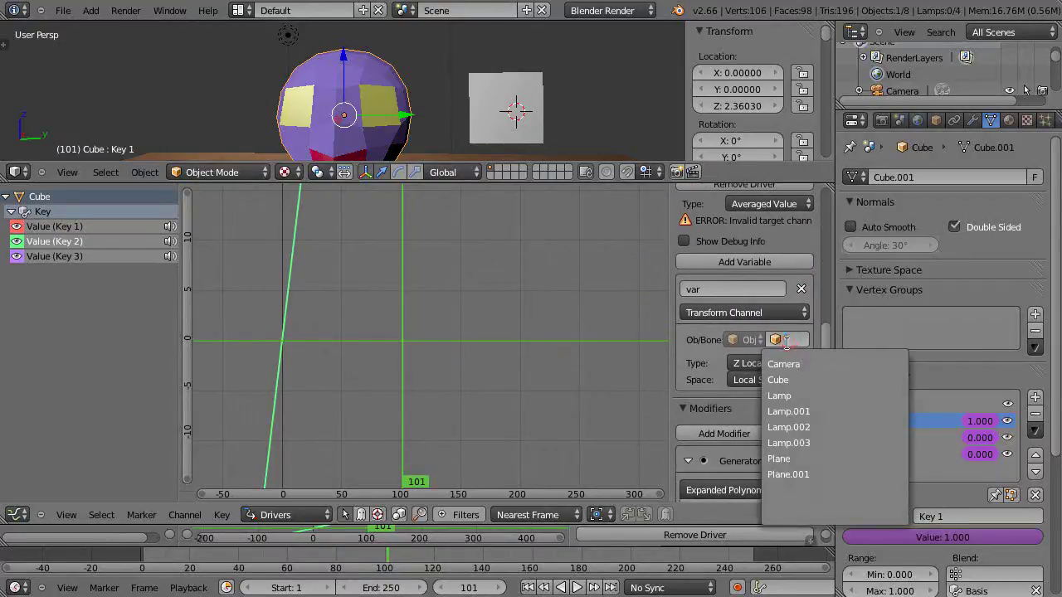
{"action": "left_click", "coordinate": [794, 475]}
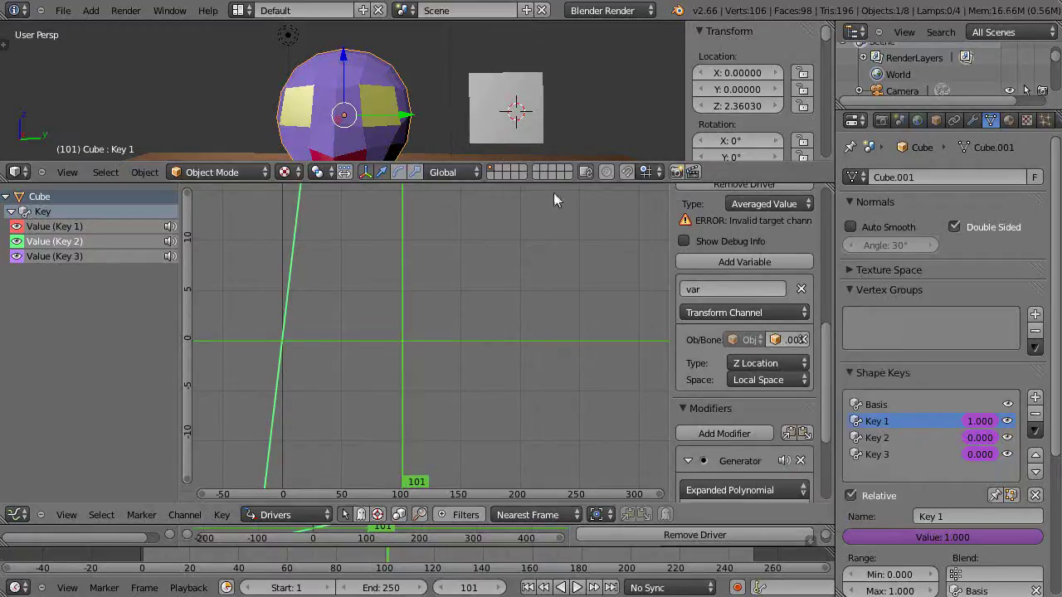
{"action": "left_click_drag", "start_coordinate": [822, 376], "coordinate": [834, 466]}
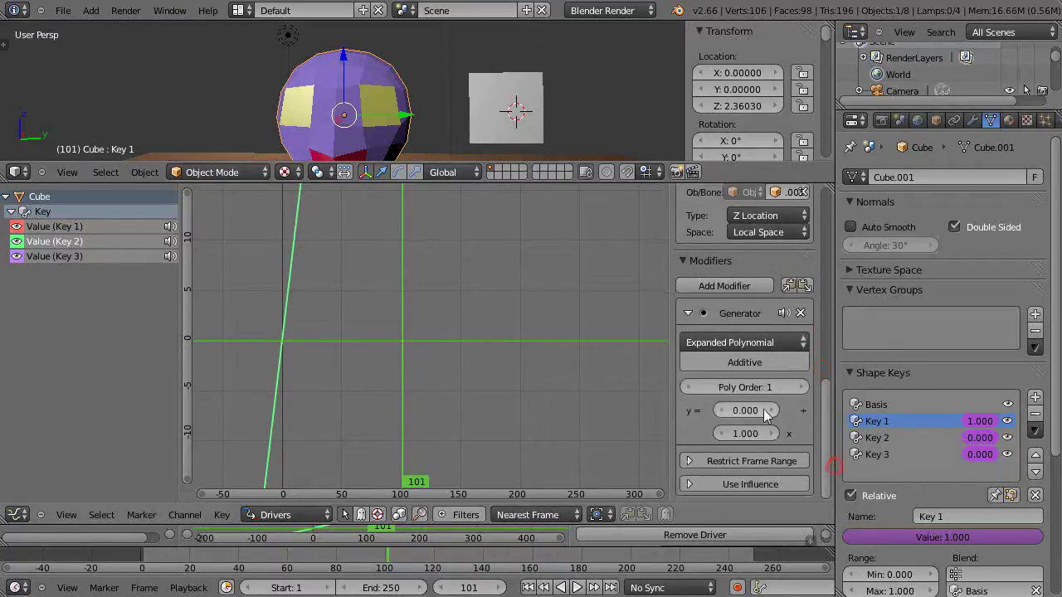
{"action": "left_click_drag", "start_coordinate": [826, 399], "coordinate": [824, 321]}
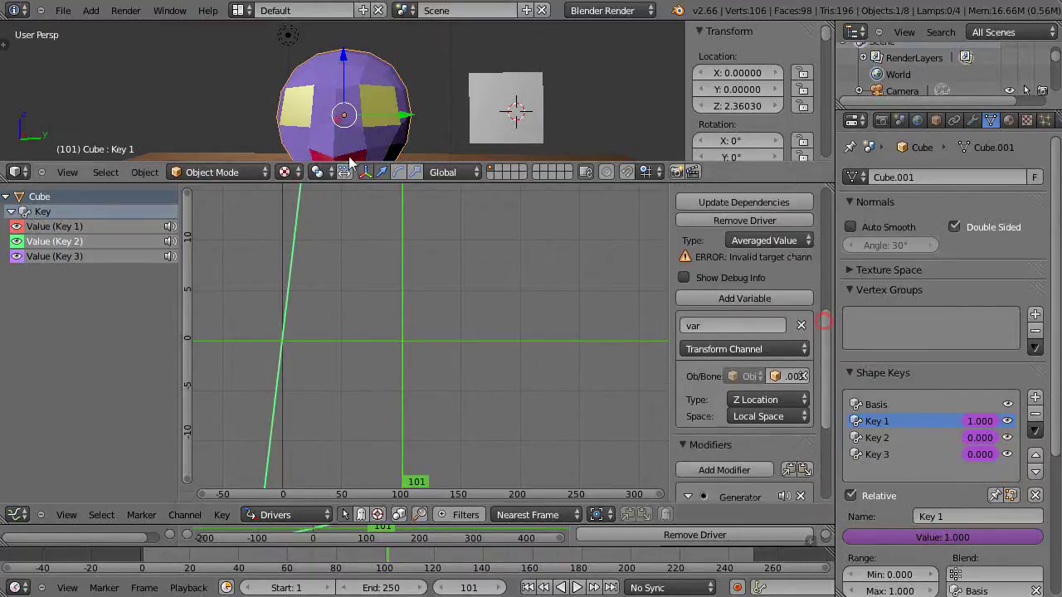
{"action": "left_click_drag", "start_coordinate": [436, 185], "coordinate": [461, 320]}
- Raise the control plane along Z to test the Key 2 mouth driver
{"action": "right_click", "coordinate": [498, 174]}
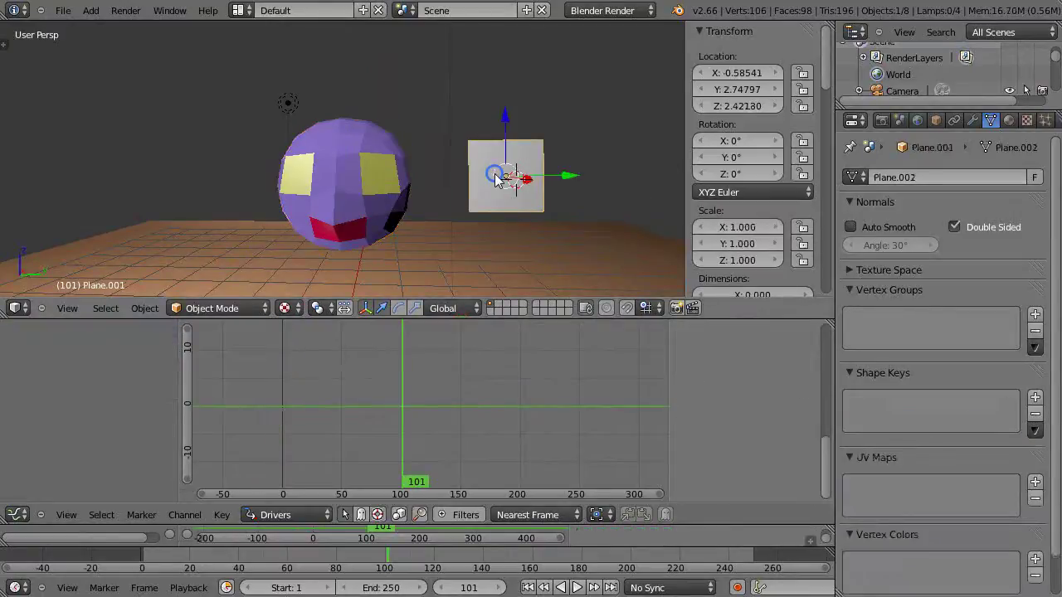
{"action": "mouse_move", "coordinate": [502, 120]}
{"action": "left_mouse_down"}
{"action": "mouse_move", "coordinate": [515, 248]}
{"action": "mouse_move", "coordinate": [518, 108]}
{"action": "left_mouse_up"}
{"action": "scroll", "coordinate": [508, 372], "scroll_direction": "down", "scroll_amount": 2}
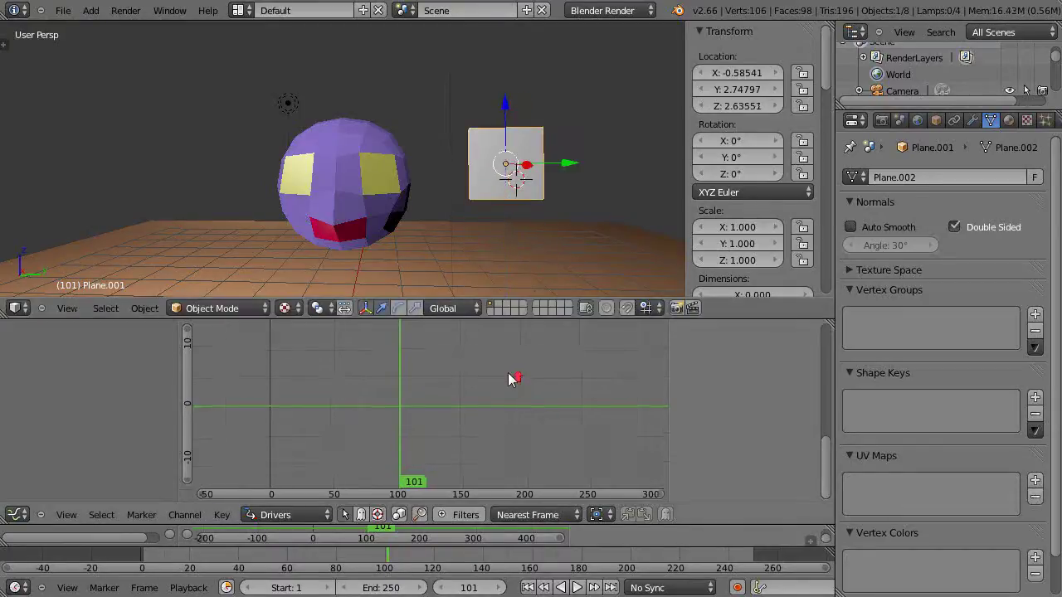
- Refresh the head's Key 2 driver so the mouth responds, then reselect the control plane
{"action": "right_click", "coordinate": [326, 203]}
{"action": "scroll", "coordinate": [747, 415], "scroll_direction": "down", "scroll_amount": 5}
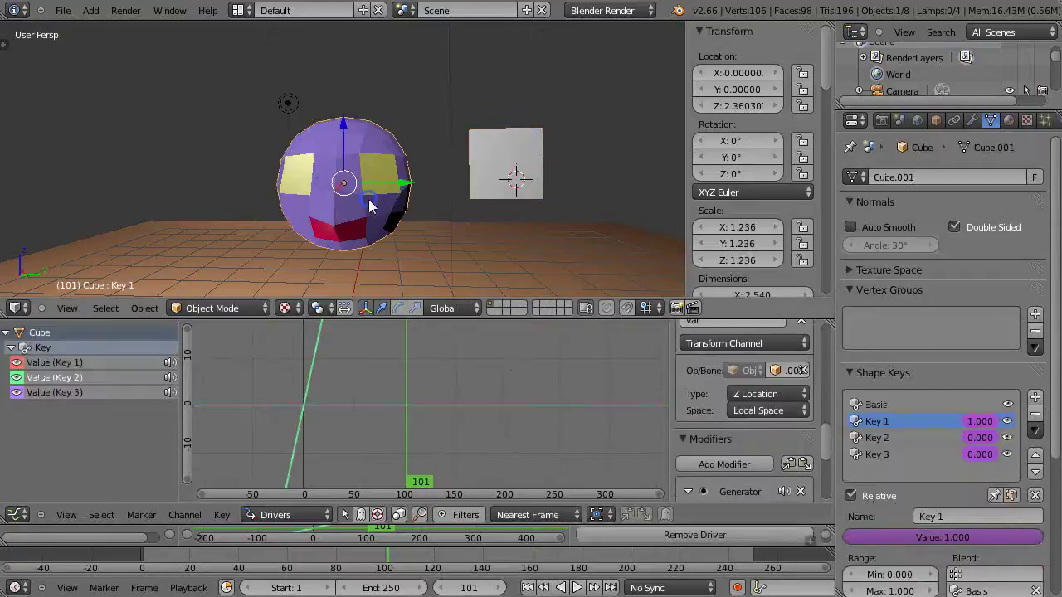
{"action": "left_click", "coordinate": [794, 370]}
{"action": "left_click", "coordinate": [788, 505]}
{"action": "left_click", "coordinate": [876, 437]}
{"action": "scroll", "coordinate": [746, 415], "scroll_direction": "up", "scroll_amount": 5}
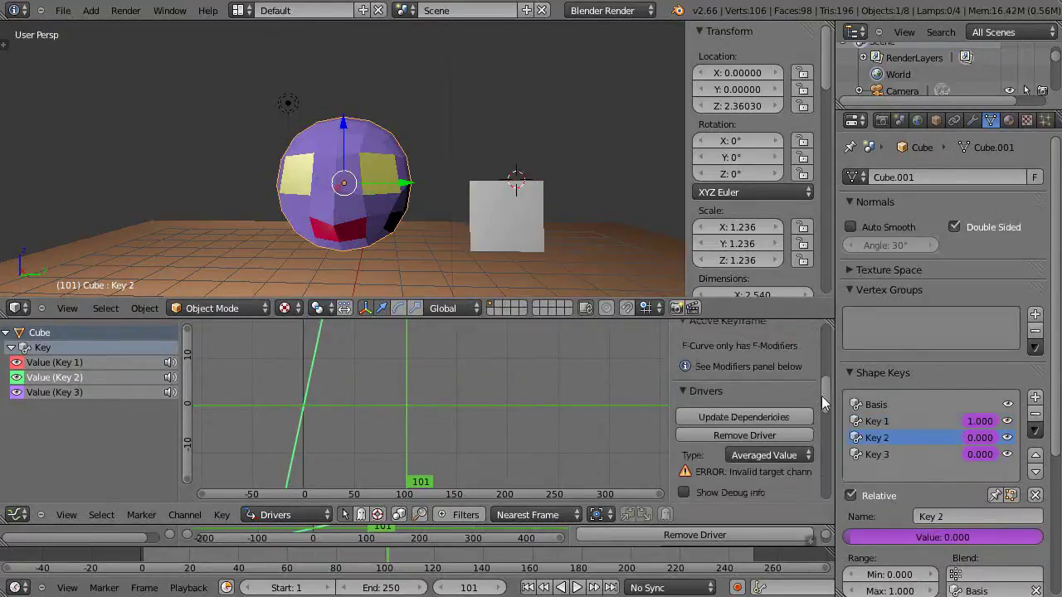
{"action": "left_click", "coordinate": [736, 417]}
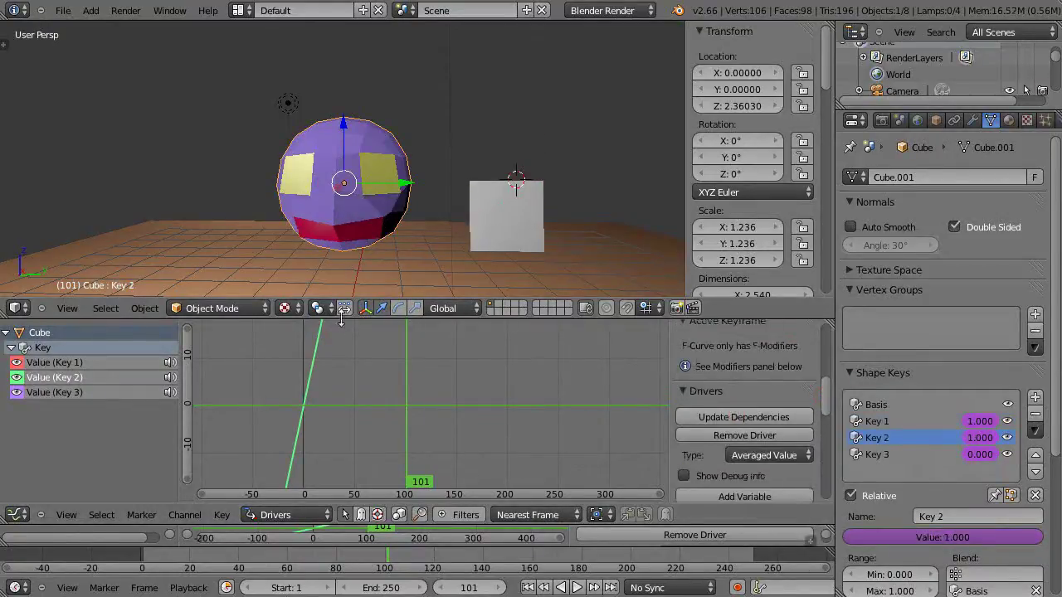
{"action": "right_click", "coordinate": [503, 249]}
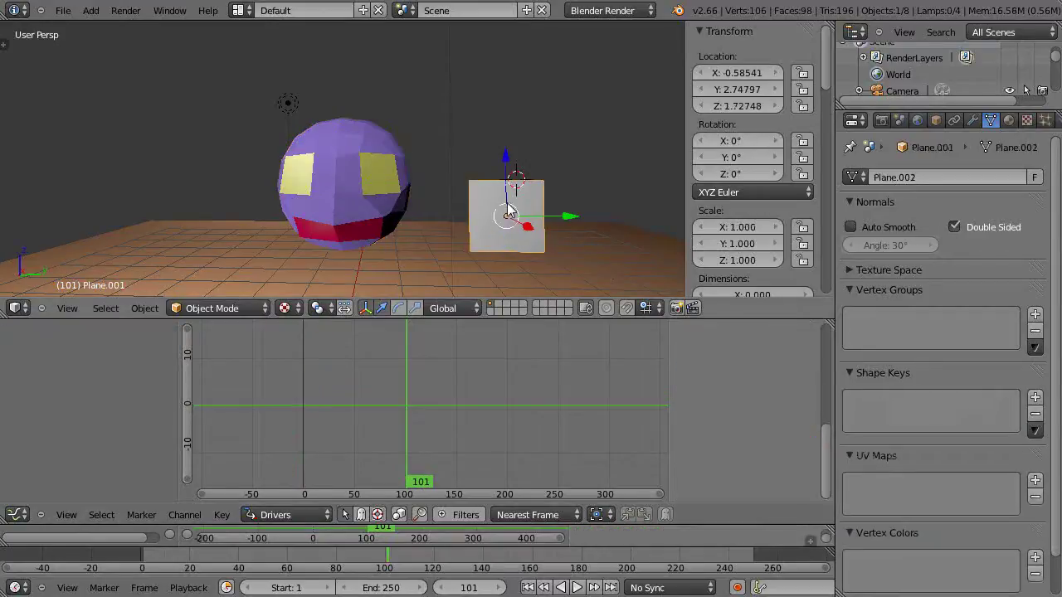
- Move the control plane along Z and Y, leaving it at Y 3.74233, Z 3.34711
{"action": "key", "text": "g"}
{"action": "key", "text": "z"}
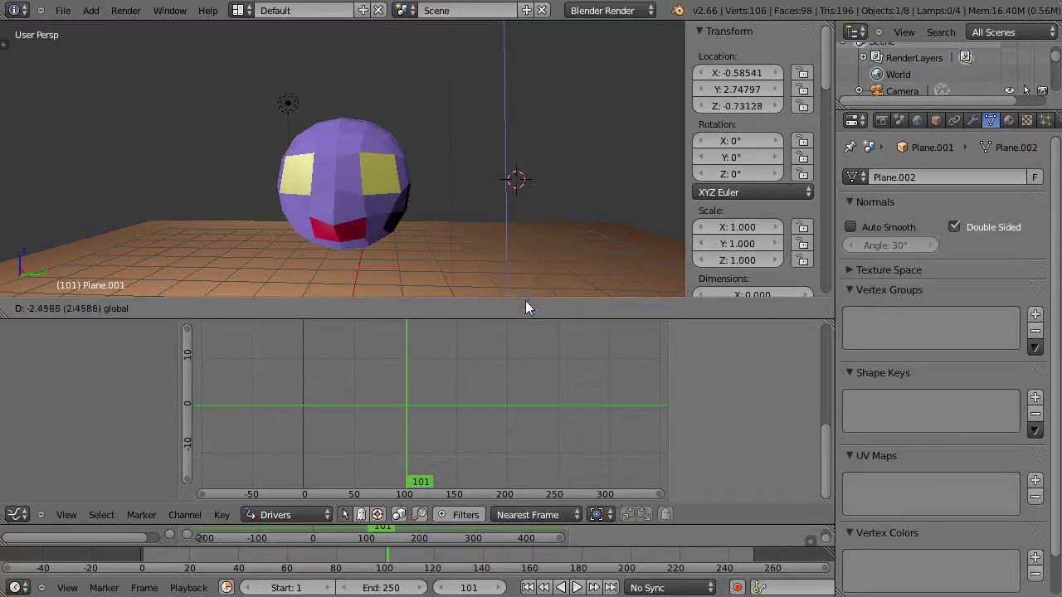
{"action": "left_click", "coordinate": [525, 147]}
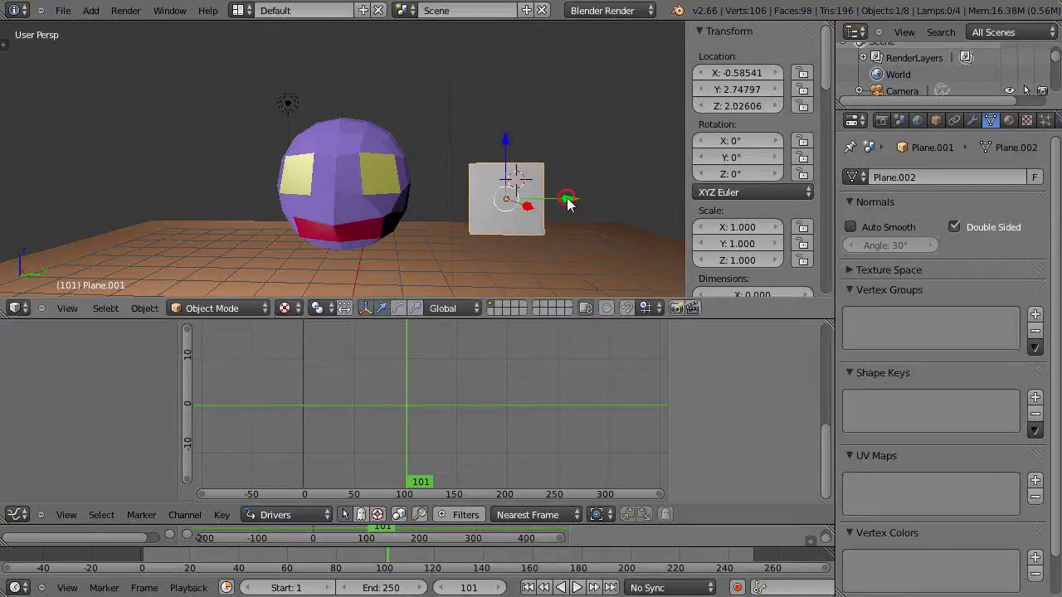
{"action": "left_click_drag", "start_coordinate": [568, 205], "coordinate": [531, 231]}
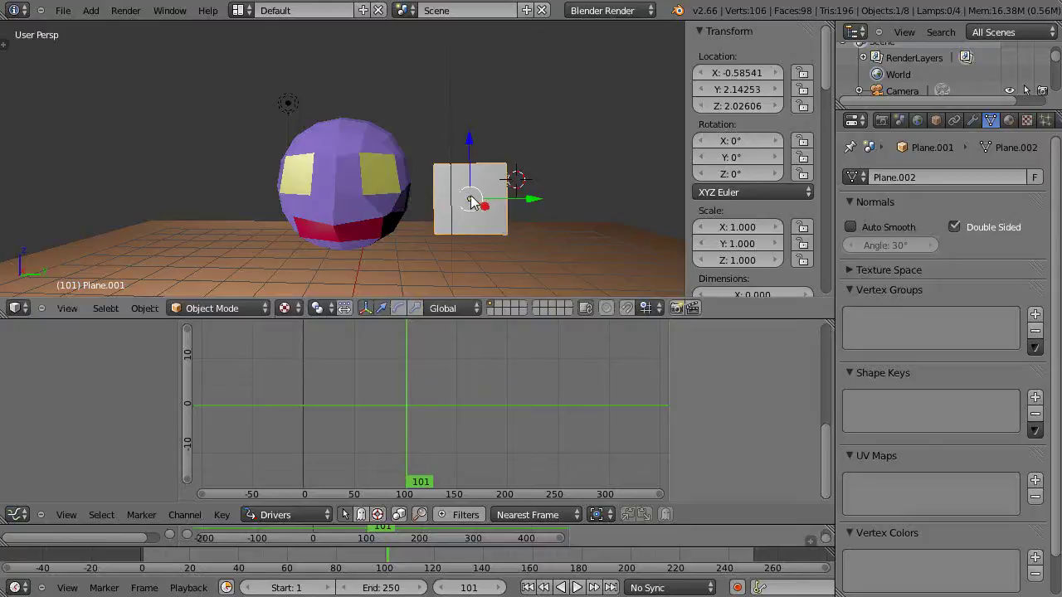
{"action": "left_click", "coordinate": [470, 201]}
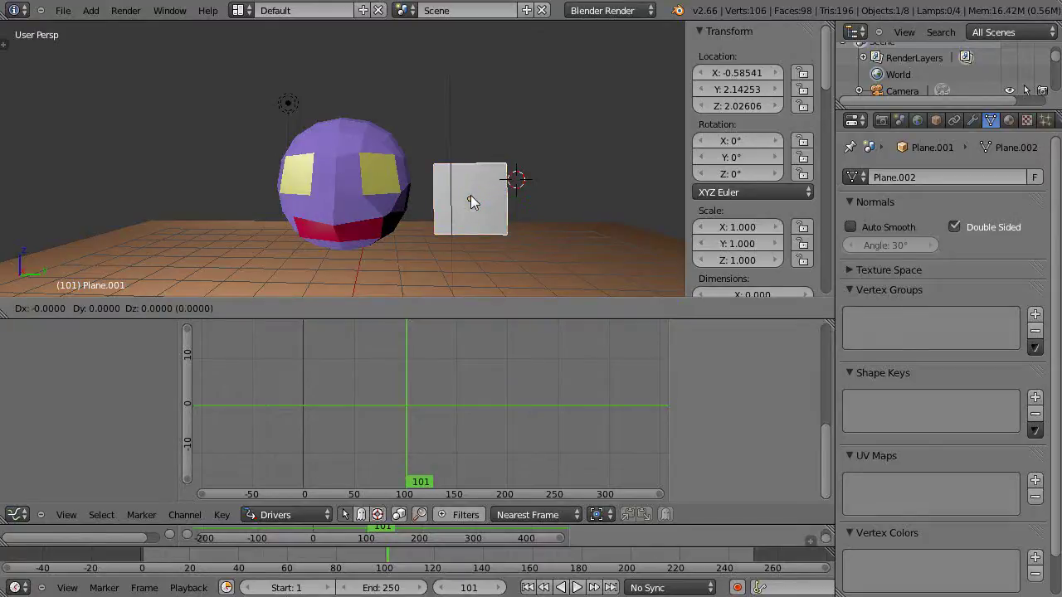
{"action": "key", "text": "shift+x"}
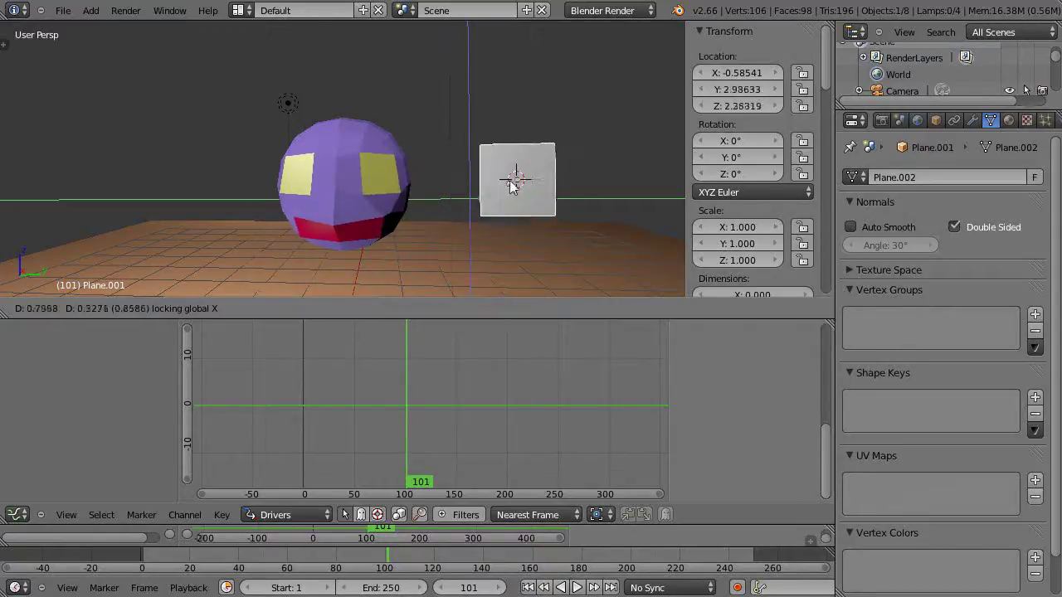
{"action": "left_click", "coordinate": [562, 121]}
{"action": "scroll", "coordinate": [587, 258], "scroll_direction": "down", "scroll_amount": 2}
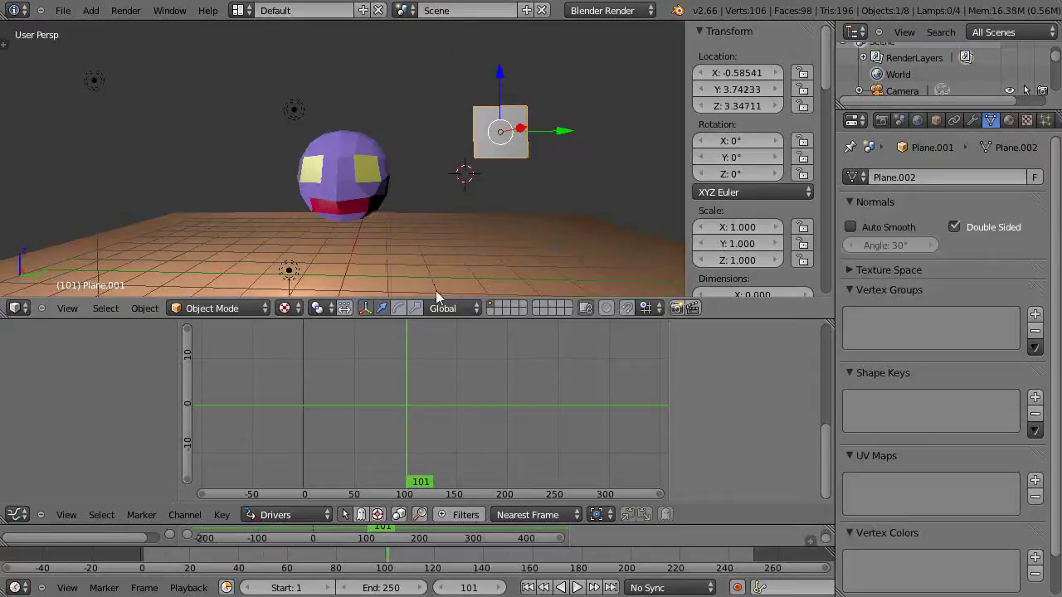
{"action": "left_click_drag", "start_coordinate": [427, 318], "coordinate": [407, 338]}
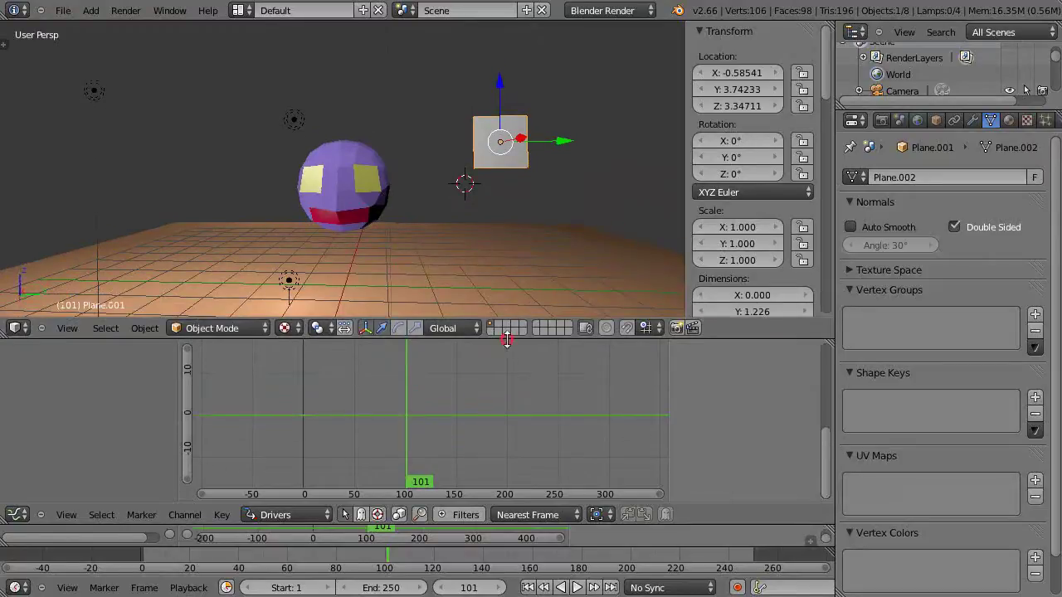
- Select the head's Key 3 driver and set its type to Averaged Value
{"action": "right_click", "coordinate": [378, 174]}
{"action": "left_click", "coordinate": [95, 414]}
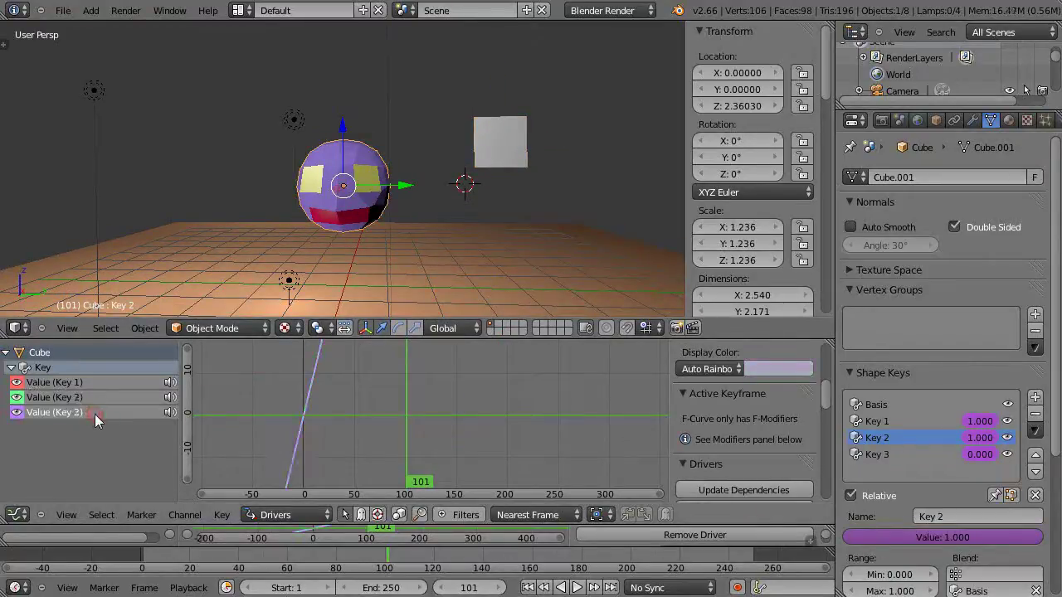
{"action": "left_click", "coordinate": [891, 457]}
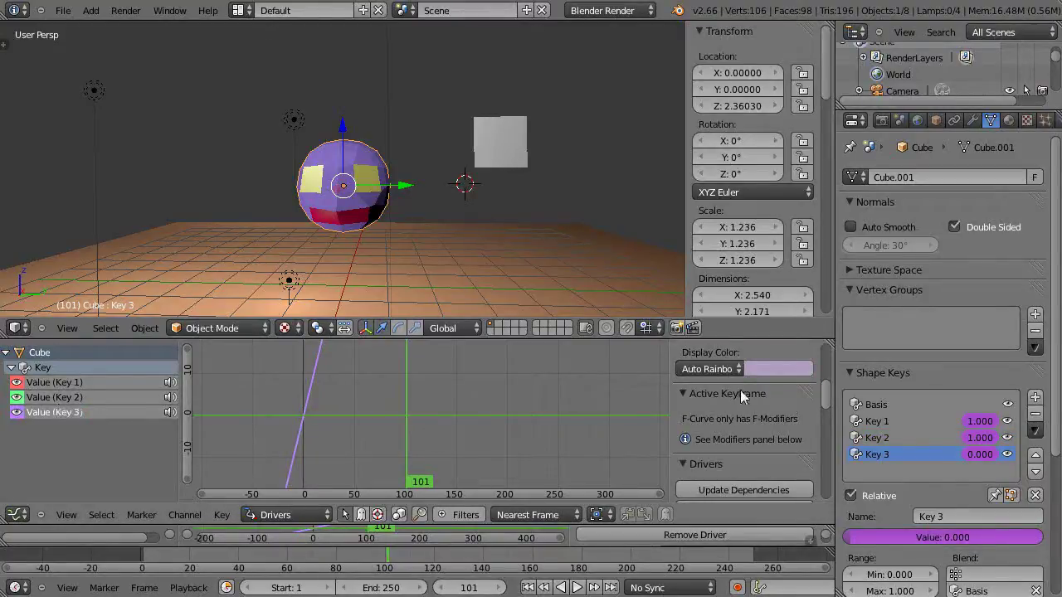
{"action": "left_click_drag", "start_coordinate": [824, 396], "coordinate": [822, 330]}
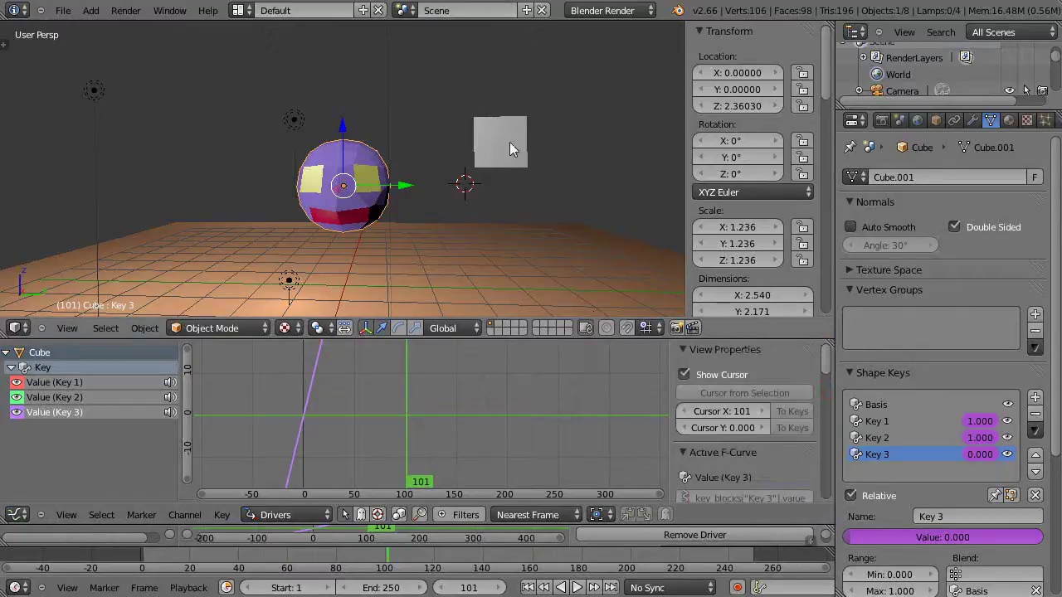
{"action": "mouse_move", "coordinate": [829, 364]}
{"action": "left_mouse_down"}
{"action": "mouse_move", "coordinate": [826, 391]}
{"action": "mouse_move", "coordinate": [824, 358]}
{"action": "left_mouse_up"}
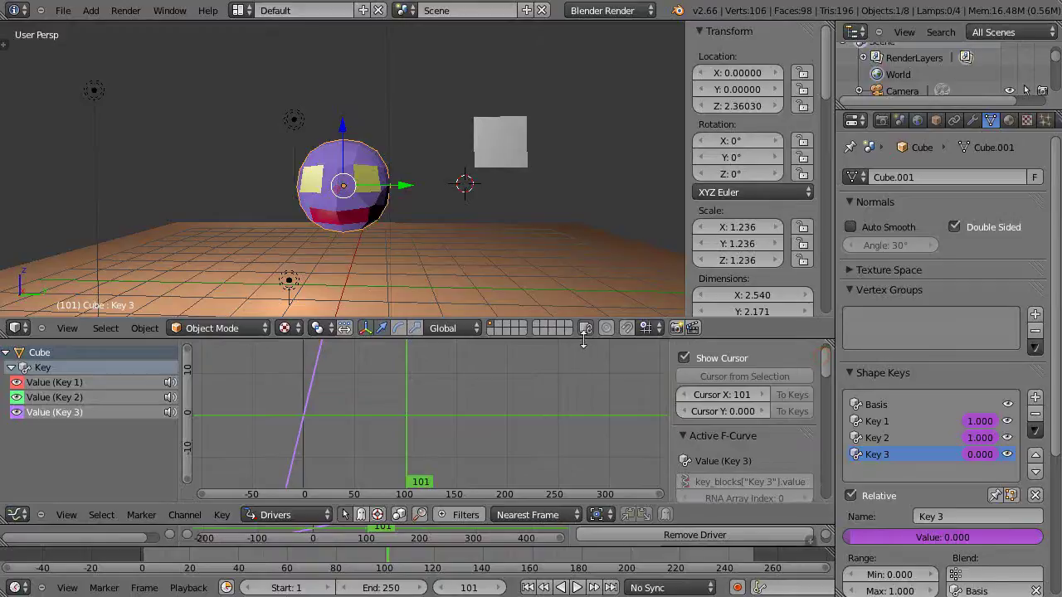
{"action": "left_click_drag", "start_coordinate": [583, 339], "coordinate": [581, 258]}
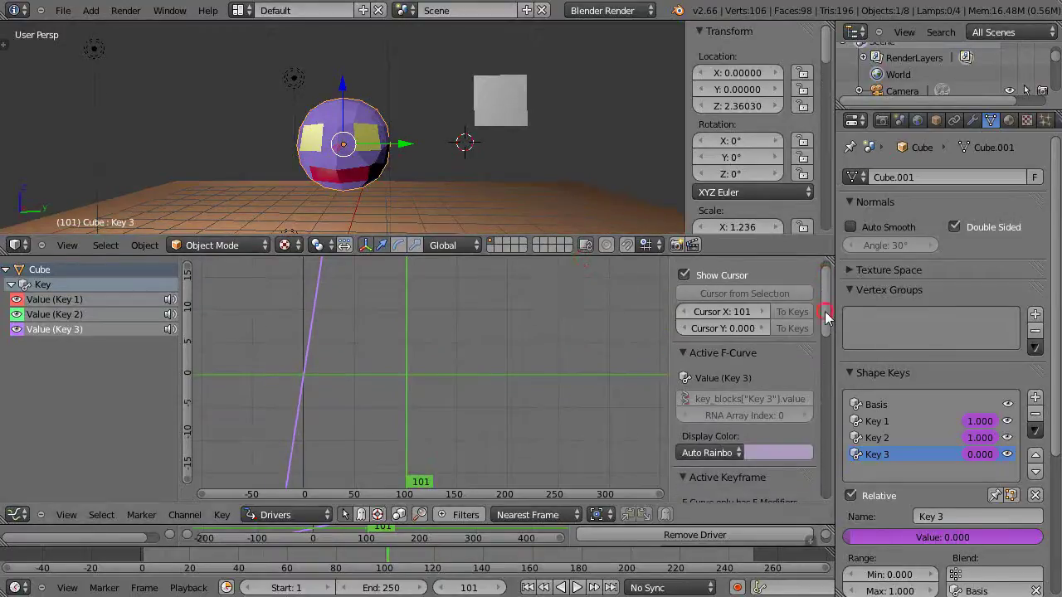
{"action": "left_click_drag", "start_coordinate": [826, 316], "coordinate": [823, 391]}
{"action": "left_click", "coordinate": [769, 400]}
{"action": "left_click", "coordinate": [764, 382]}
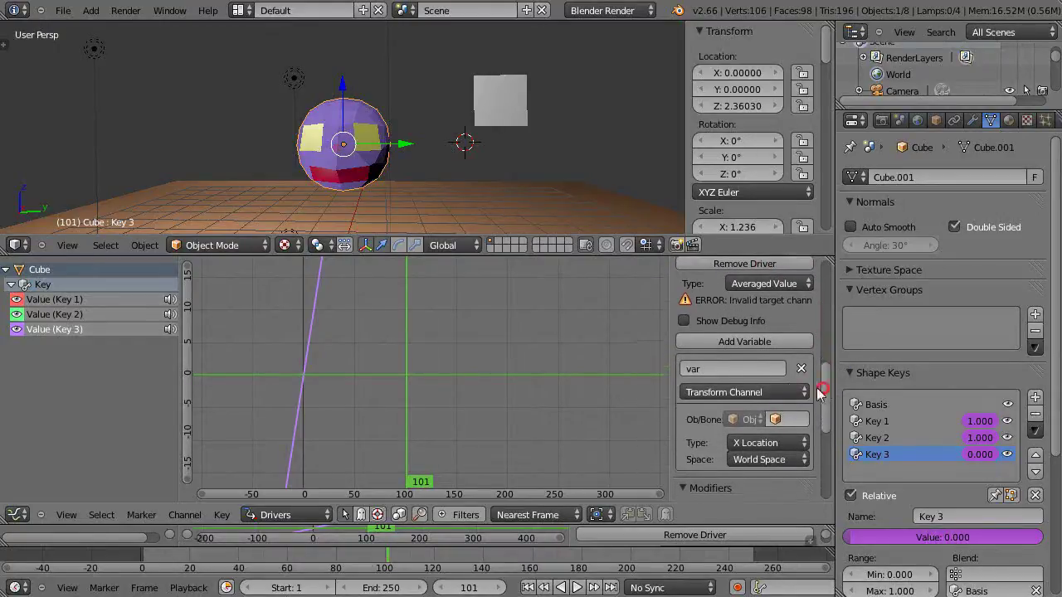
- Make Key 3's variable read X Rotation in Local Space and update dependencies
{"action": "left_click", "coordinate": [769, 445]}
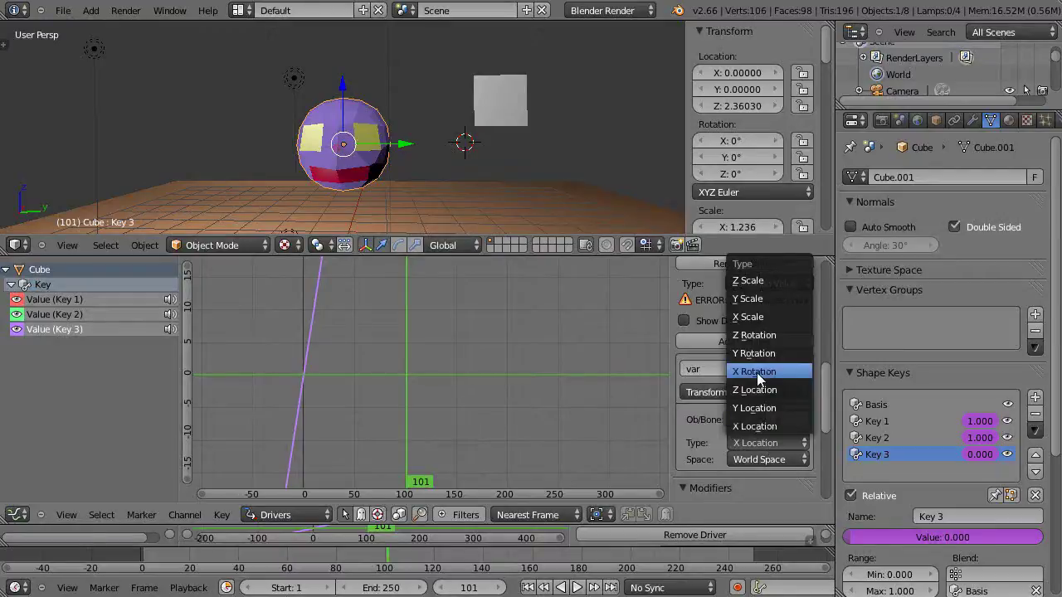
{"action": "left_click", "coordinate": [756, 373]}
{"action": "left_click", "coordinate": [774, 461]}
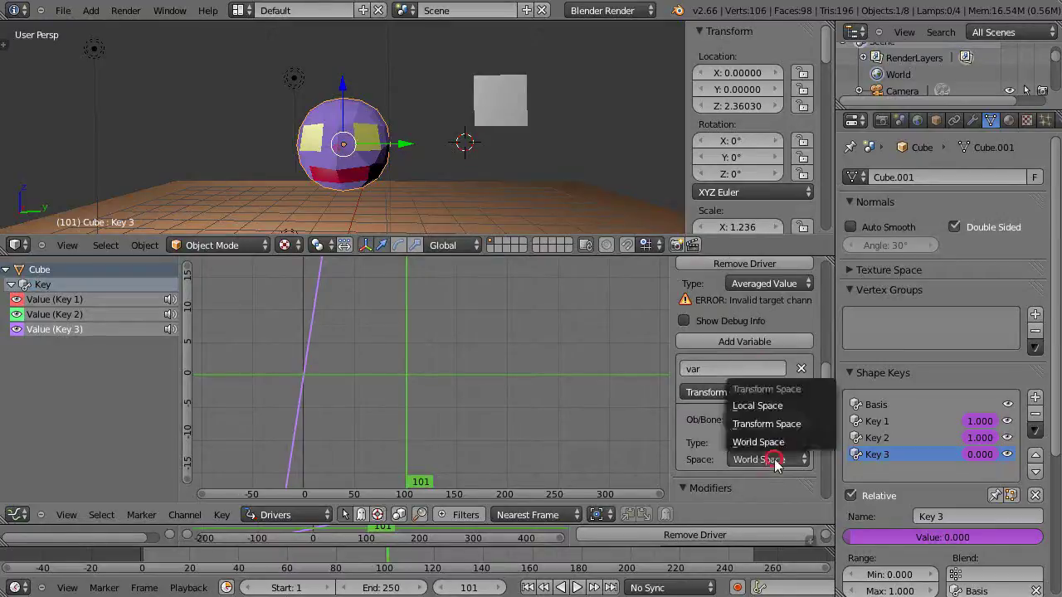
{"action": "left_click", "coordinate": [756, 406]}
{"action": "left_click_drag", "start_coordinate": [826, 422], "coordinate": [816, 383]}
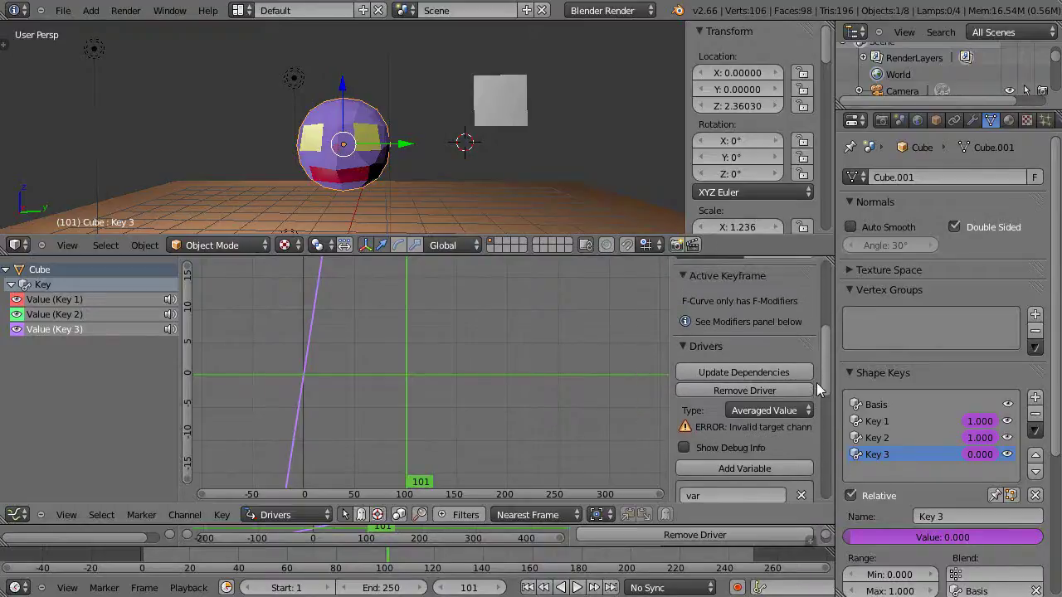
{"action": "left_click", "coordinate": [762, 372]}
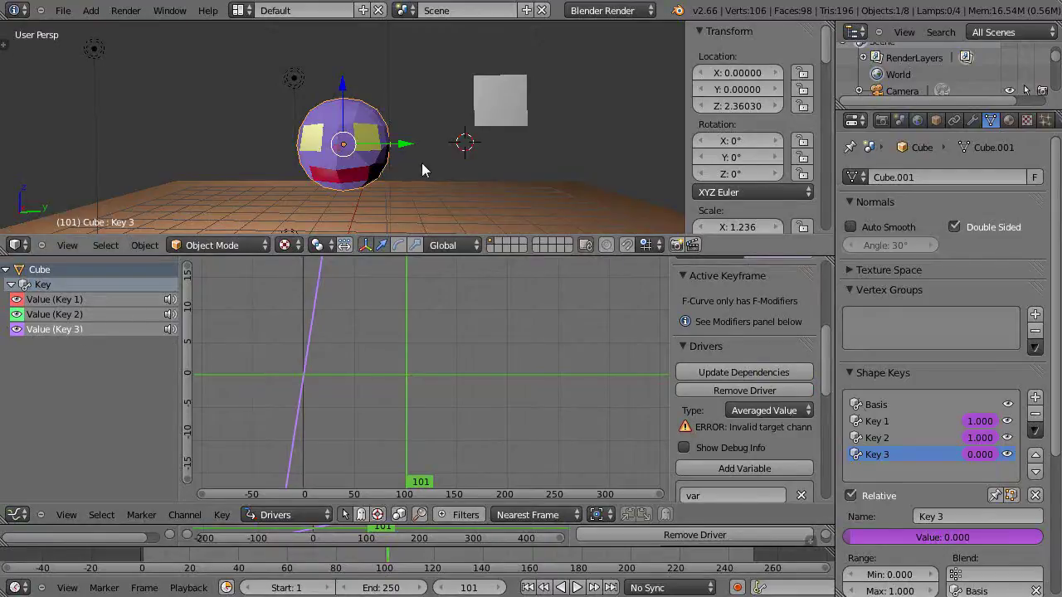
{"action": "scroll", "coordinate": [422, 166], "scroll_direction": "up", "scroll_amount": 1}
{"action": "middle_click_drag", "start_coordinate": [429, 227], "coordinate": [442, 153]}
- Test rotating the control plane, cancelling back to 0°, and nudge it along Y
{"action": "right_click", "coordinate": [551, 100]}
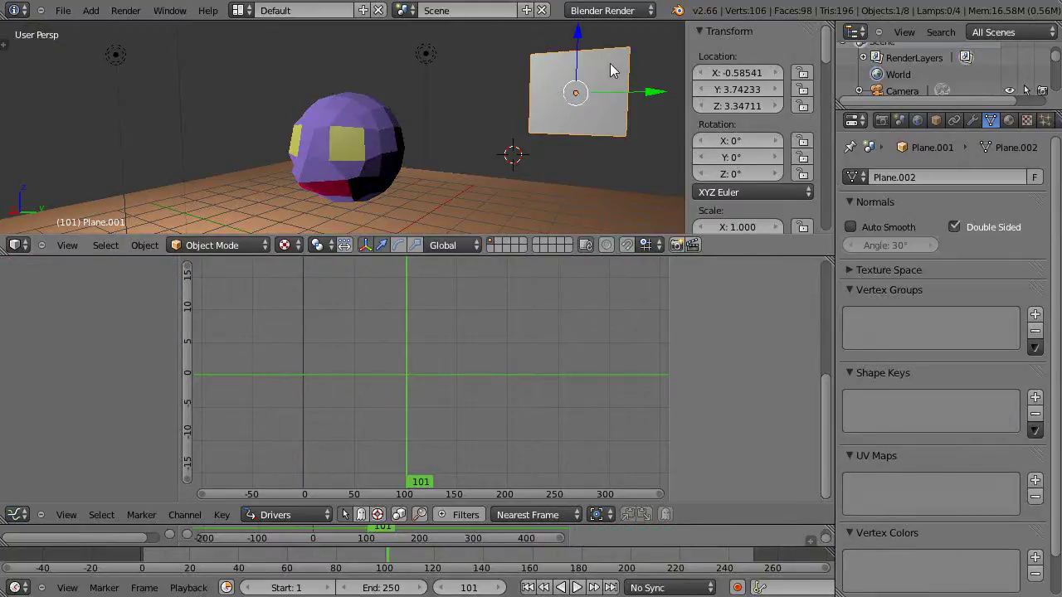
{"action": "key", "text": "r"}
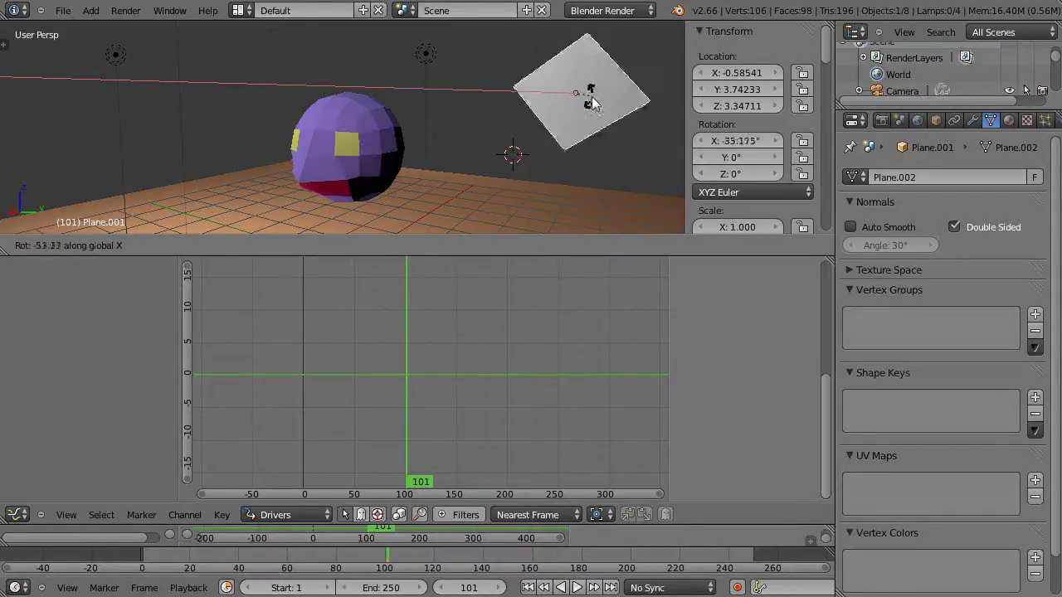
{"action": "key", "text": "Escape"}
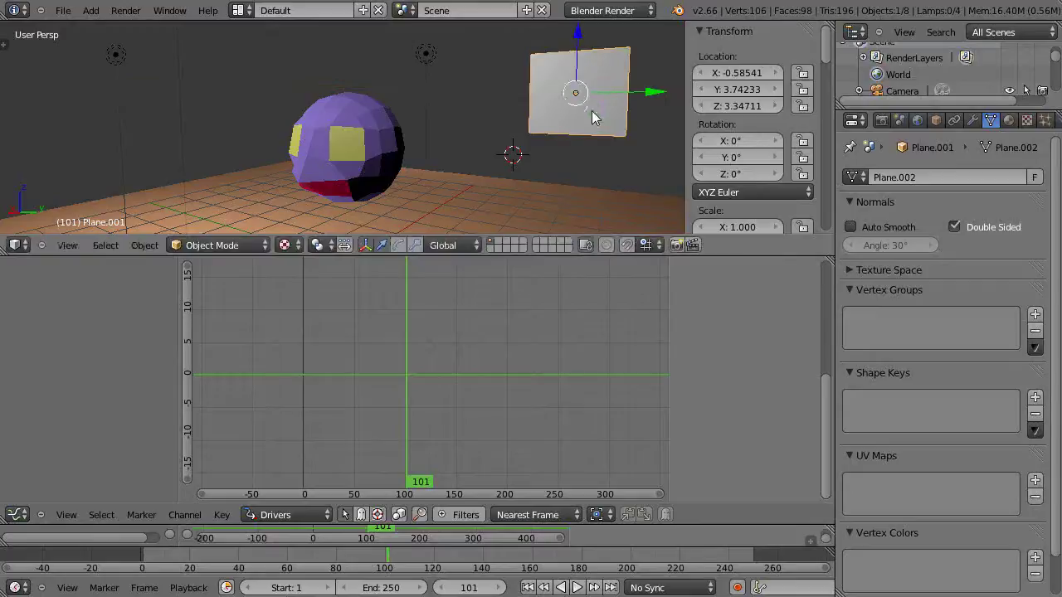
{"action": "middle_click_drag", "start_coordinate": [591, 110], "coordinate": [636, 99]}
{"action": "key", "text": "g"}
{"action": "key", "text": "y"}
{"action": "left_click", "coordinate": [665, 101]}
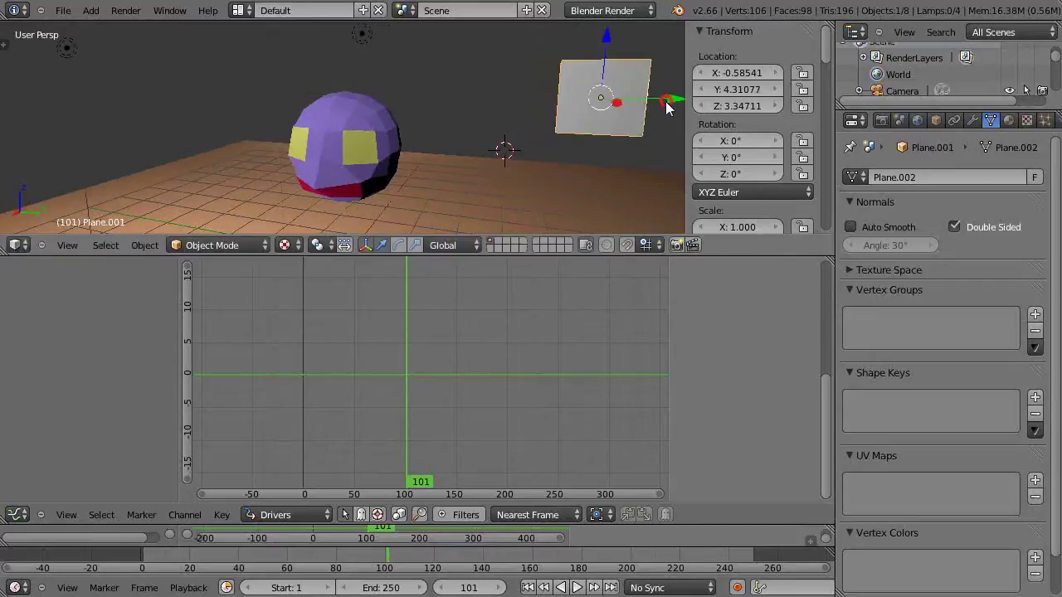
{"action": "key", "text": "r"}
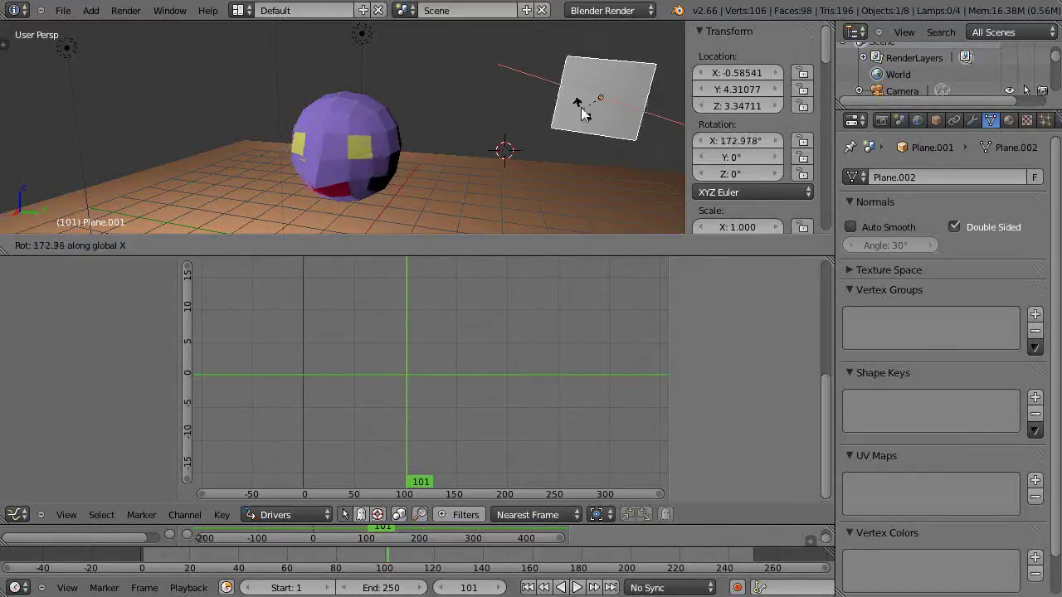
{"action": "key", "text": "Escape"}
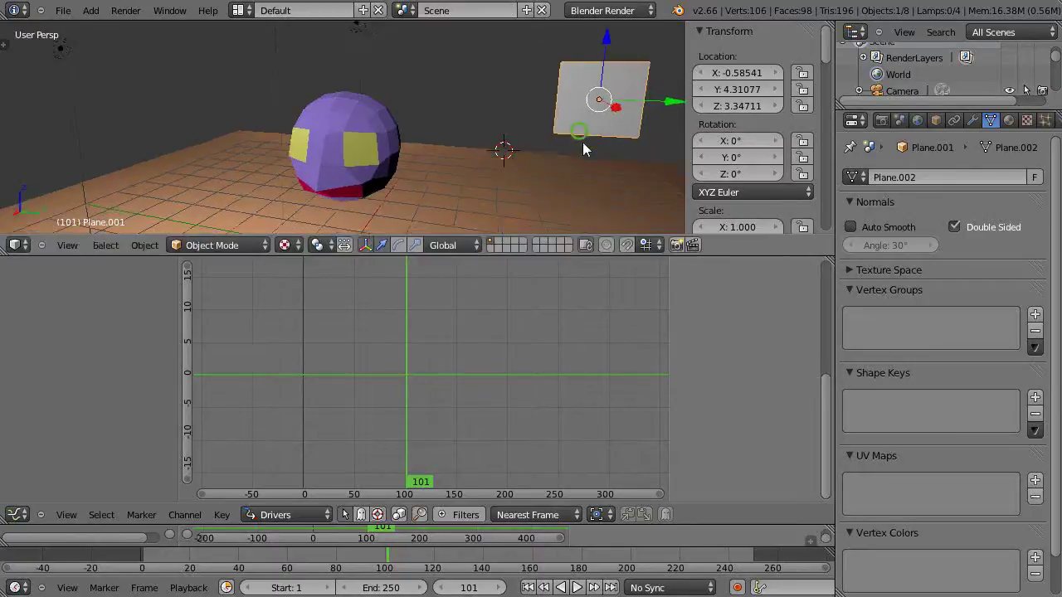
- Shift the control plane along Y slightly closer to the head
{"action": "middle_click_drag", "start_coordinate": [505, 150], "coordinate": [452, 149]}
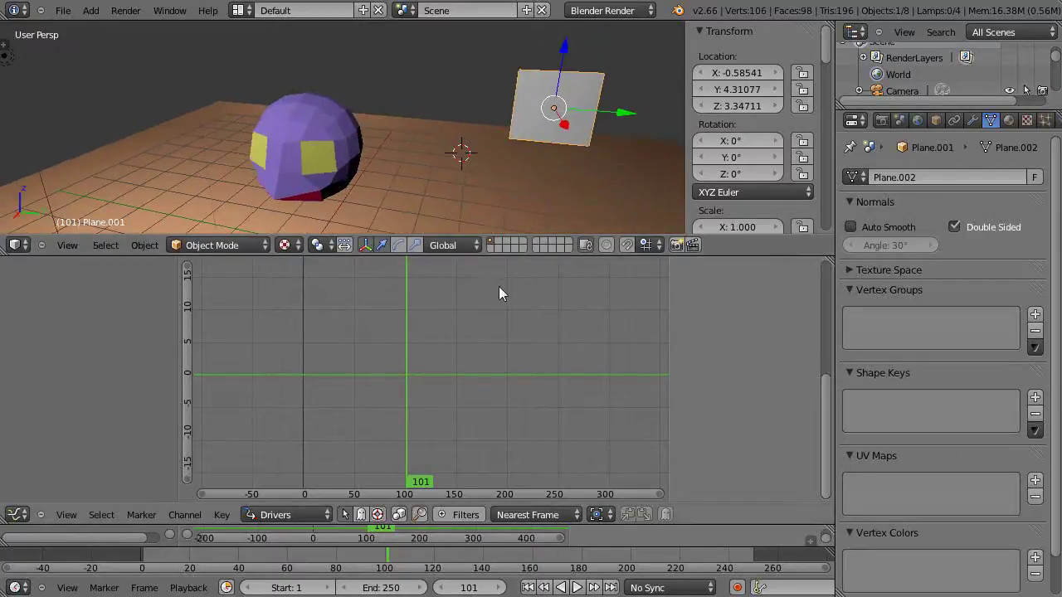
{"action": "left_click_drag", "start_coordinate": [490, 253], "coordinate": [468, 420]}
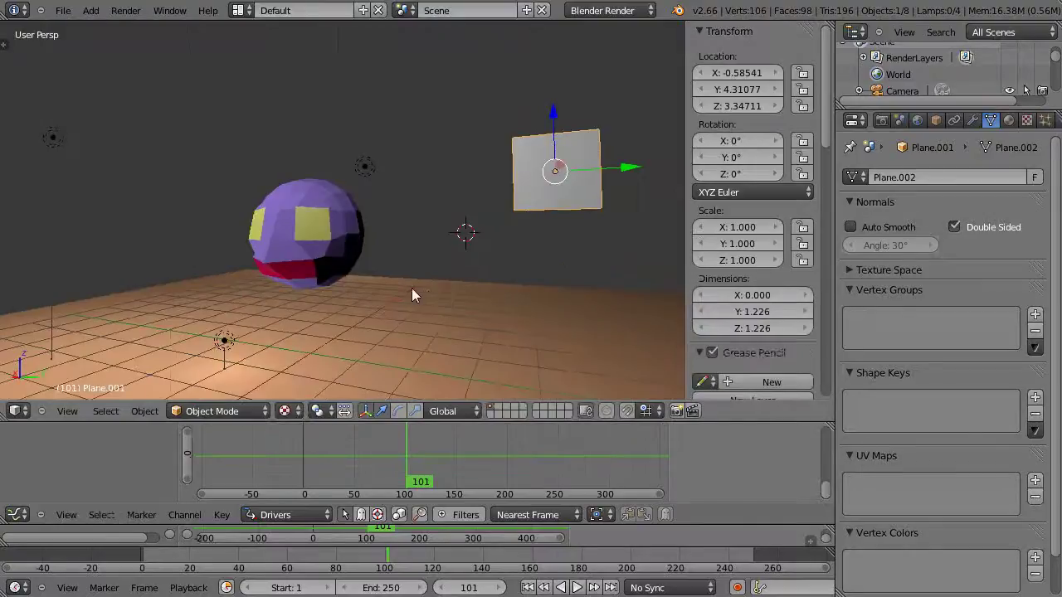
{"action": "middle_click_drag", "start_coordinate": [412, 294], "coordinate": [433, 301]}
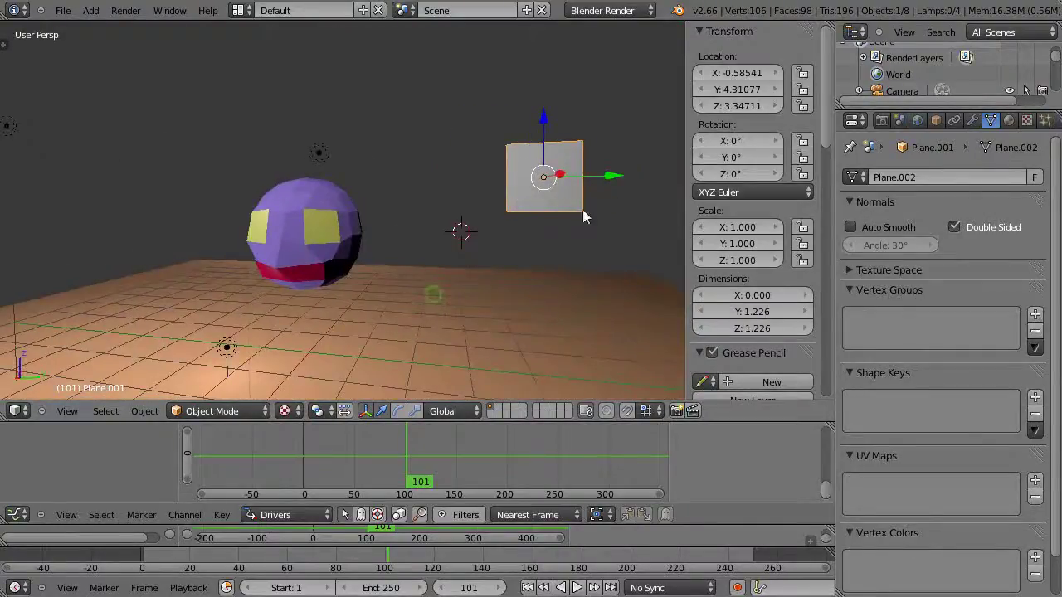
{"action": "left_click_drag", "start_coordinate": [611, 178], "coordinate": [567, 197]}
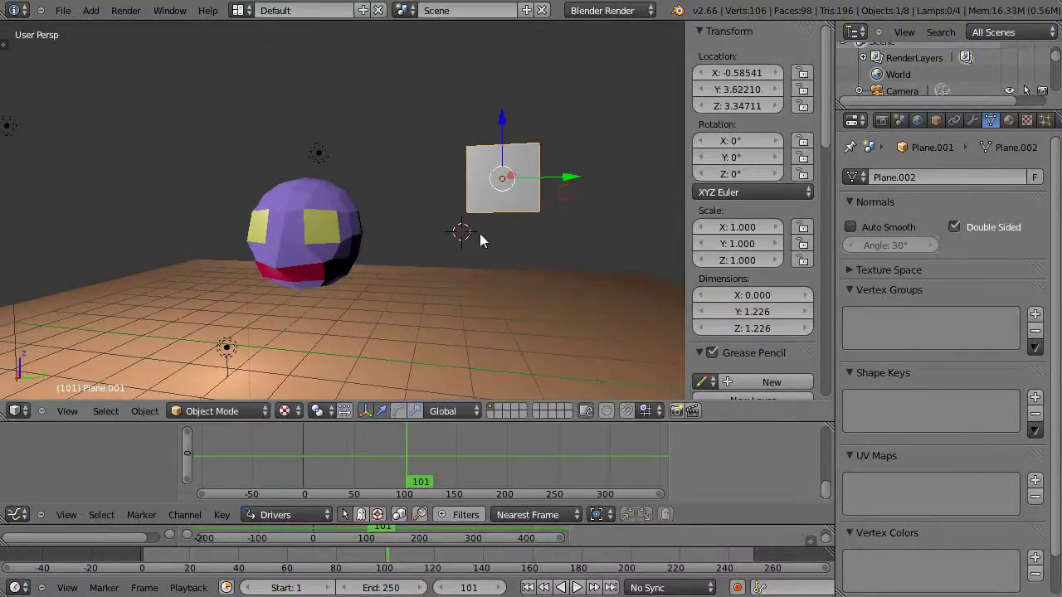